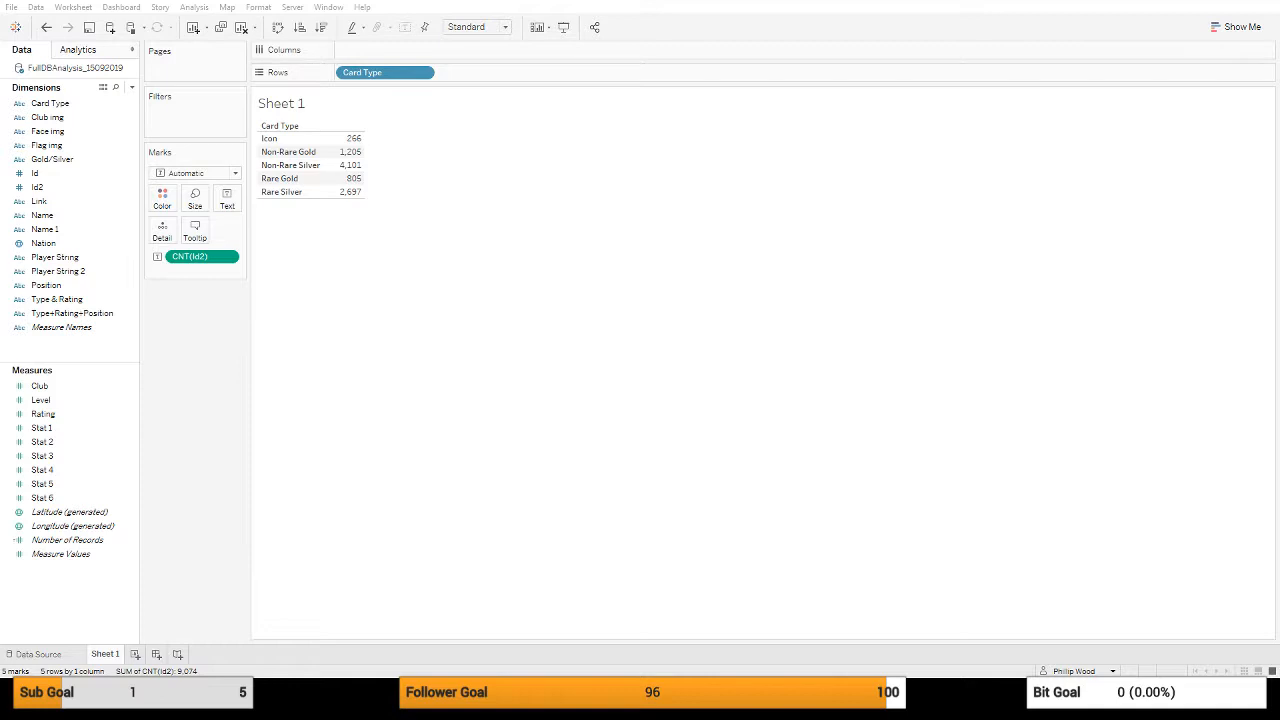
- Move the window to the other monitor and resize it to fill about two thirds of the screen width
key(super+shift+Right)
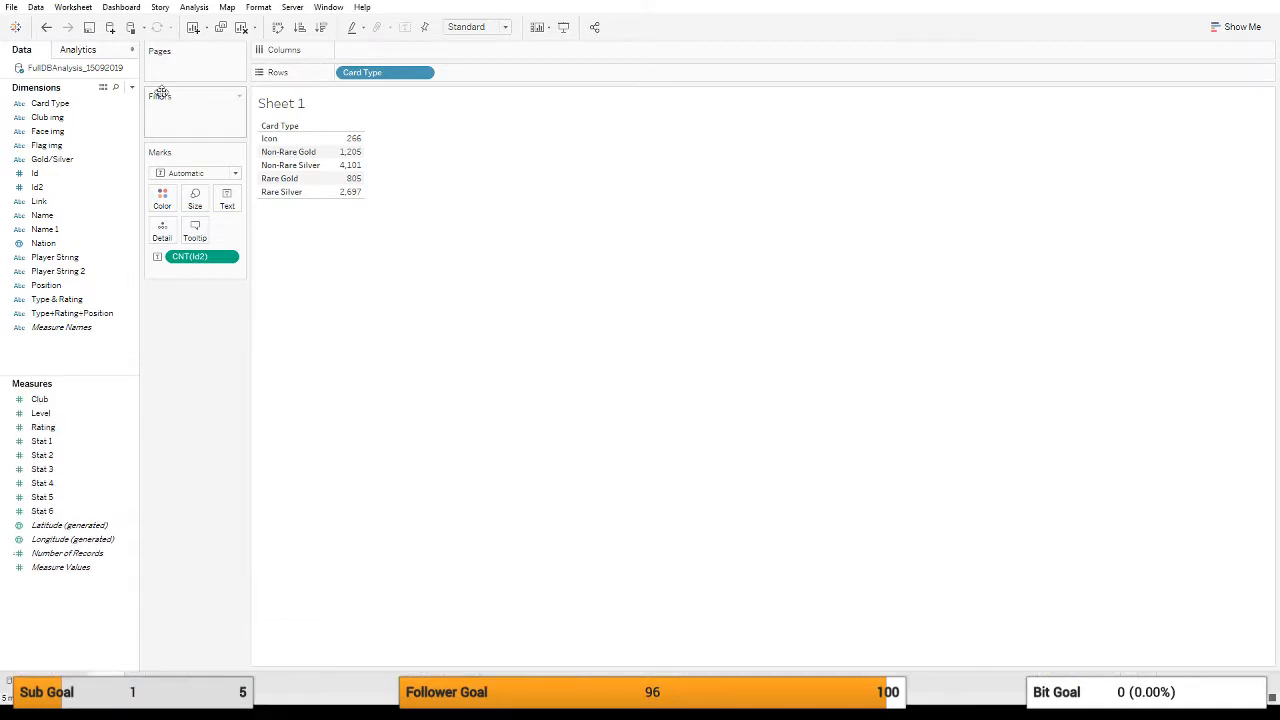
key(super+Left)
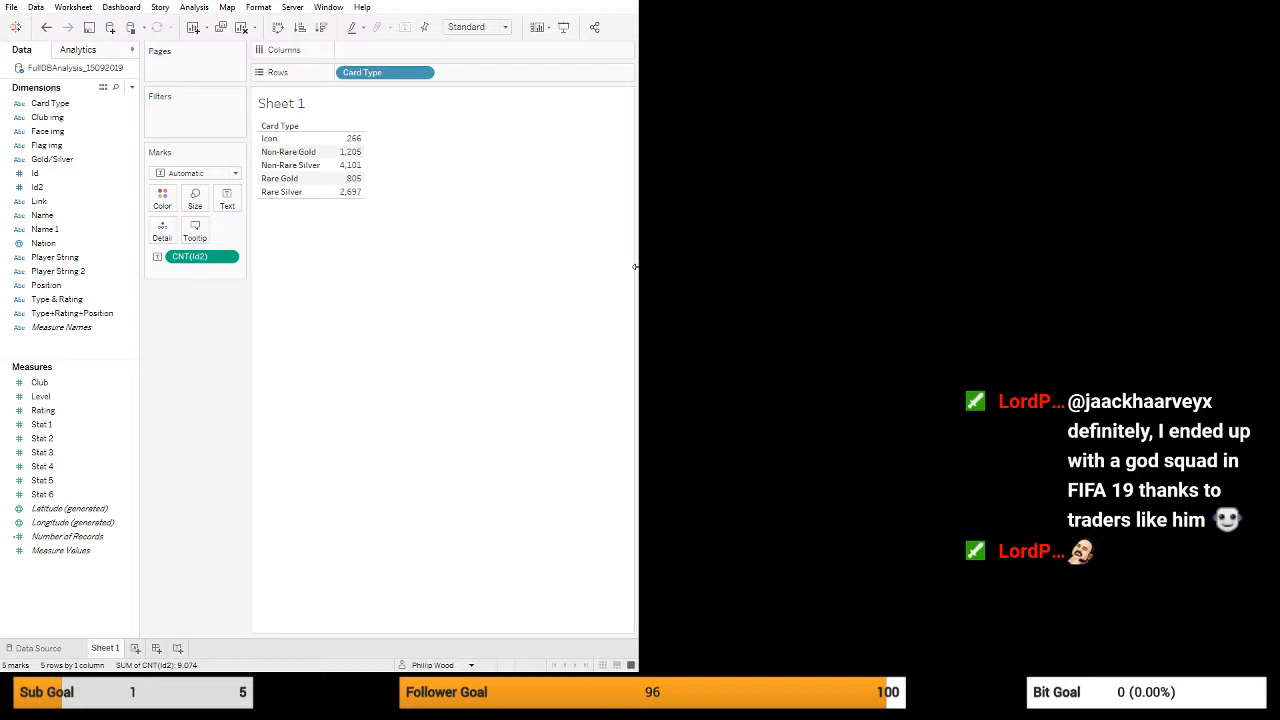
drag(635, 267, 856, 217)
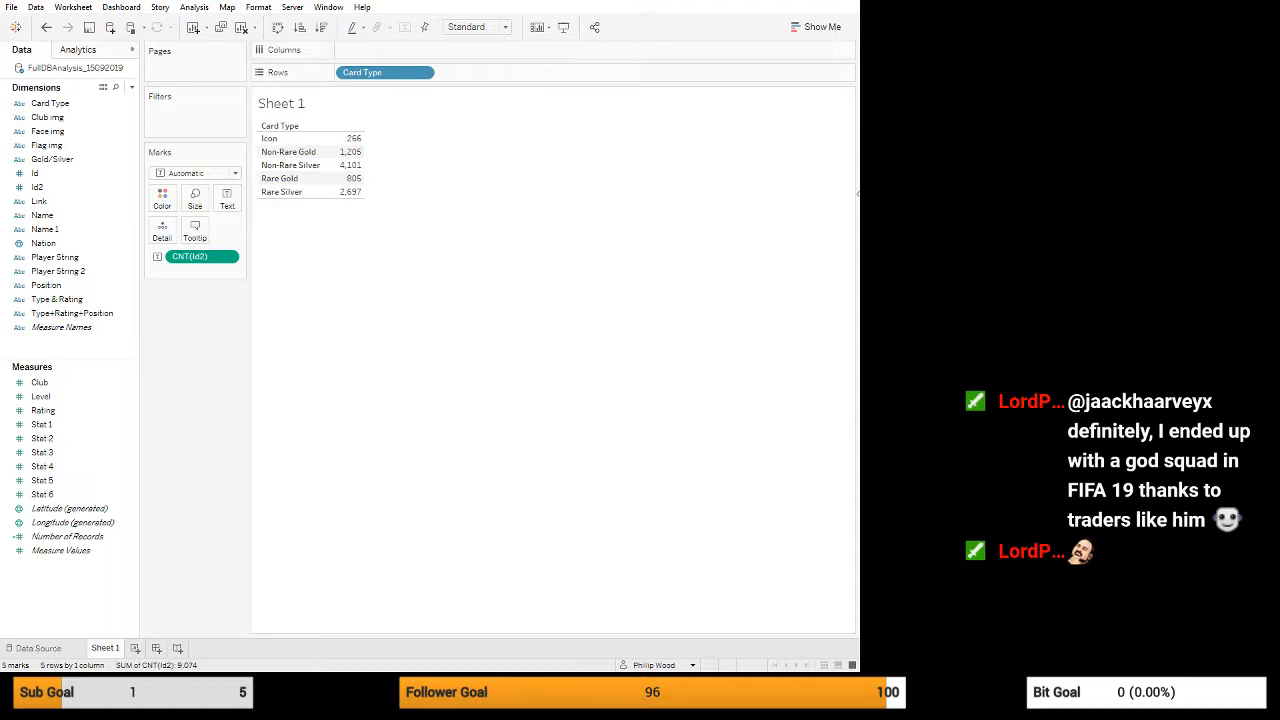
drag(858, 197, 872, 197)
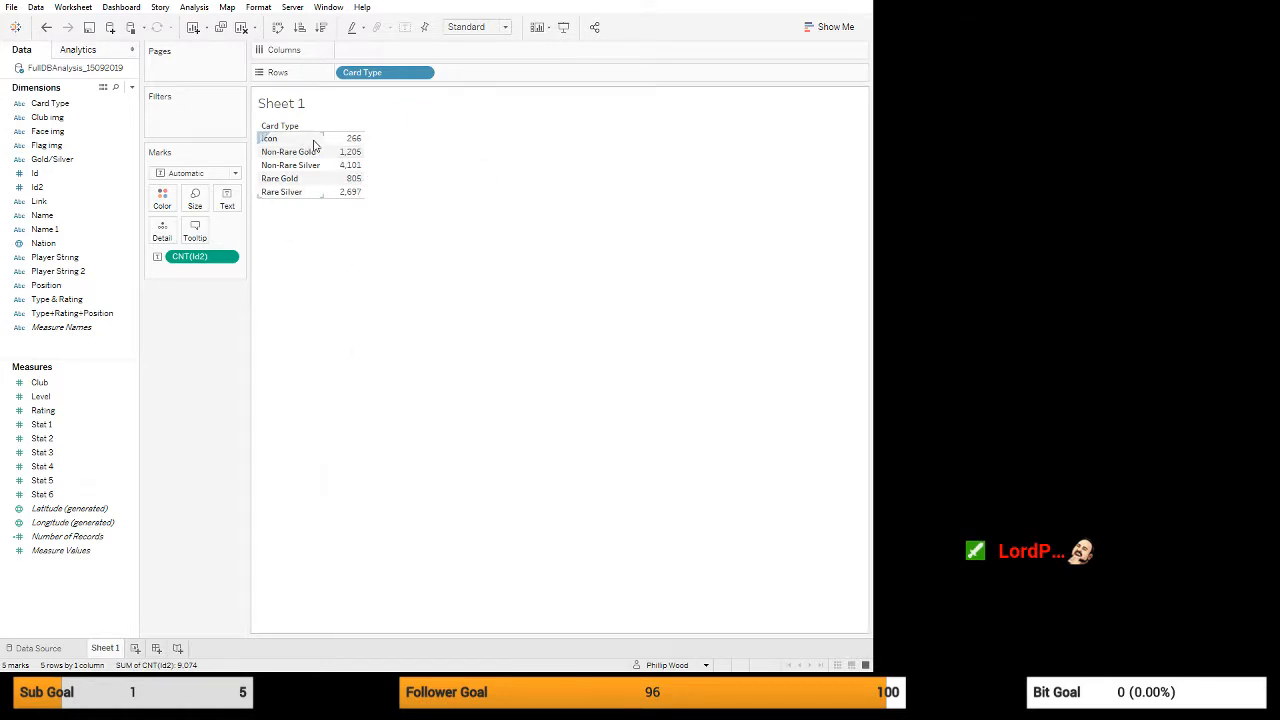
- Order the Card Type rows as Icon, Non-Rare Gold, Rare Gold, Rare Silver, Non-Rare Silver, and add a grand total row
mouse_move(350, 155)
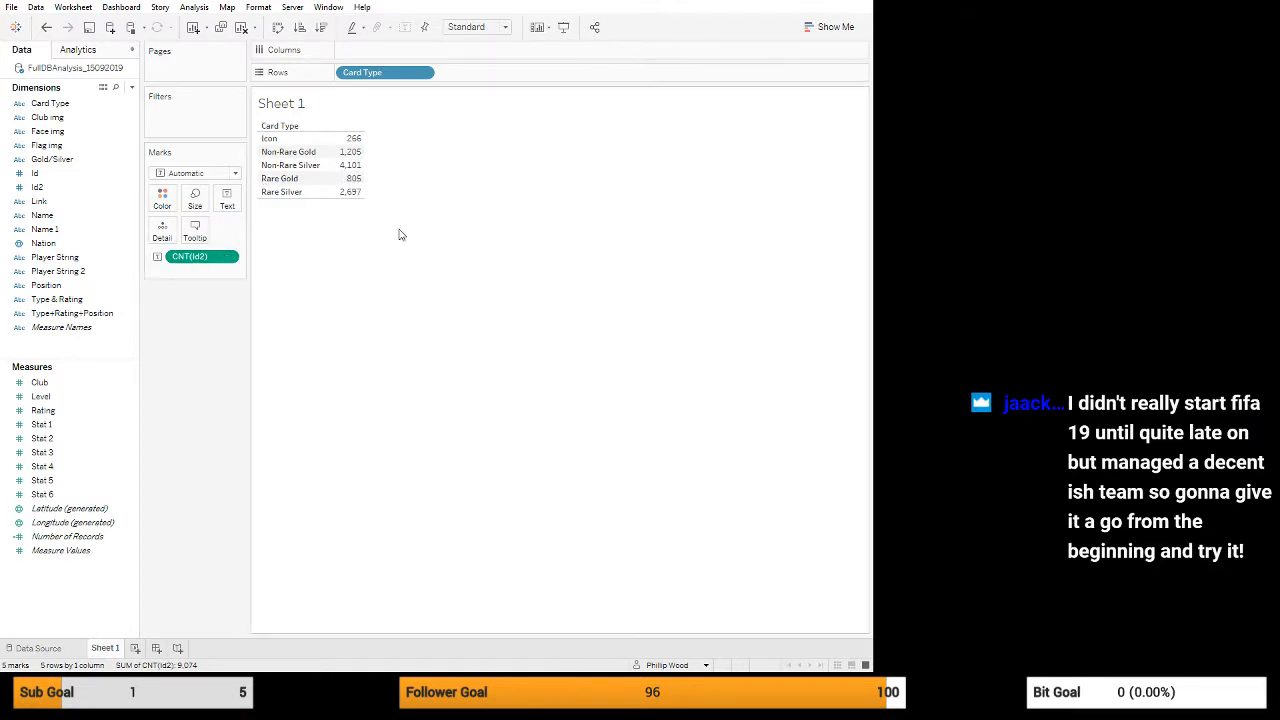
click(422, 75)
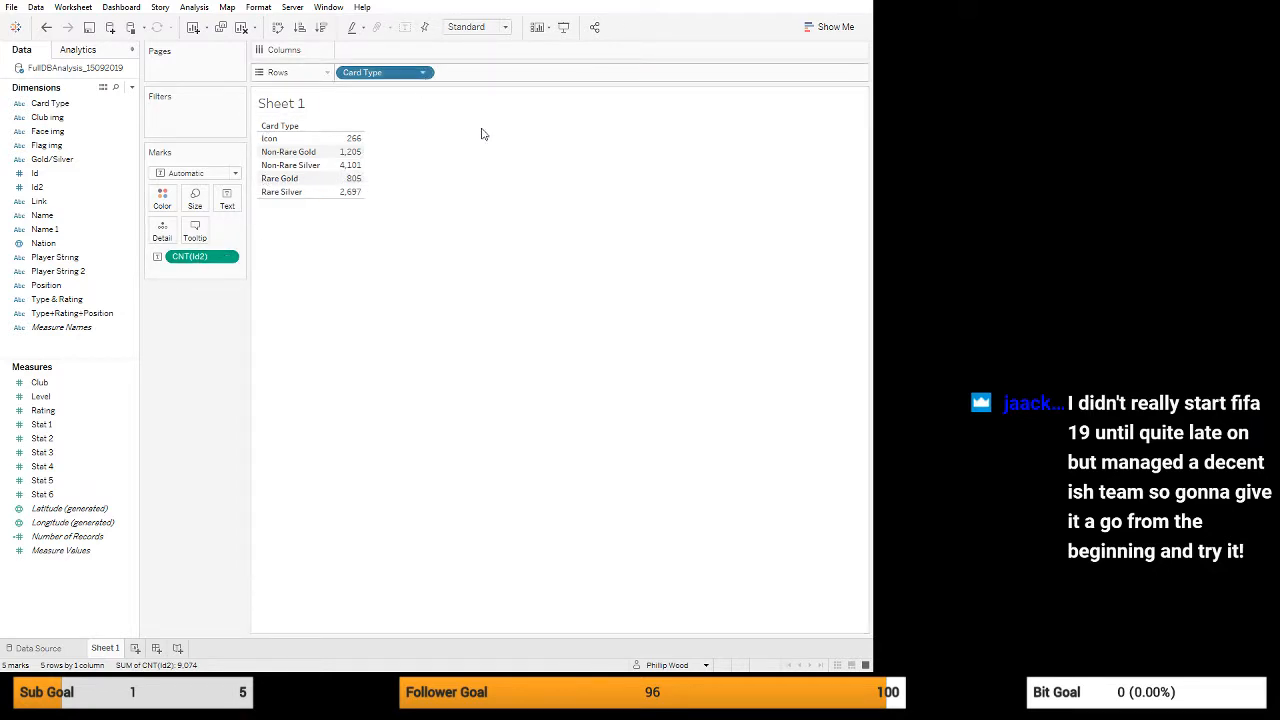
click(480, 138)
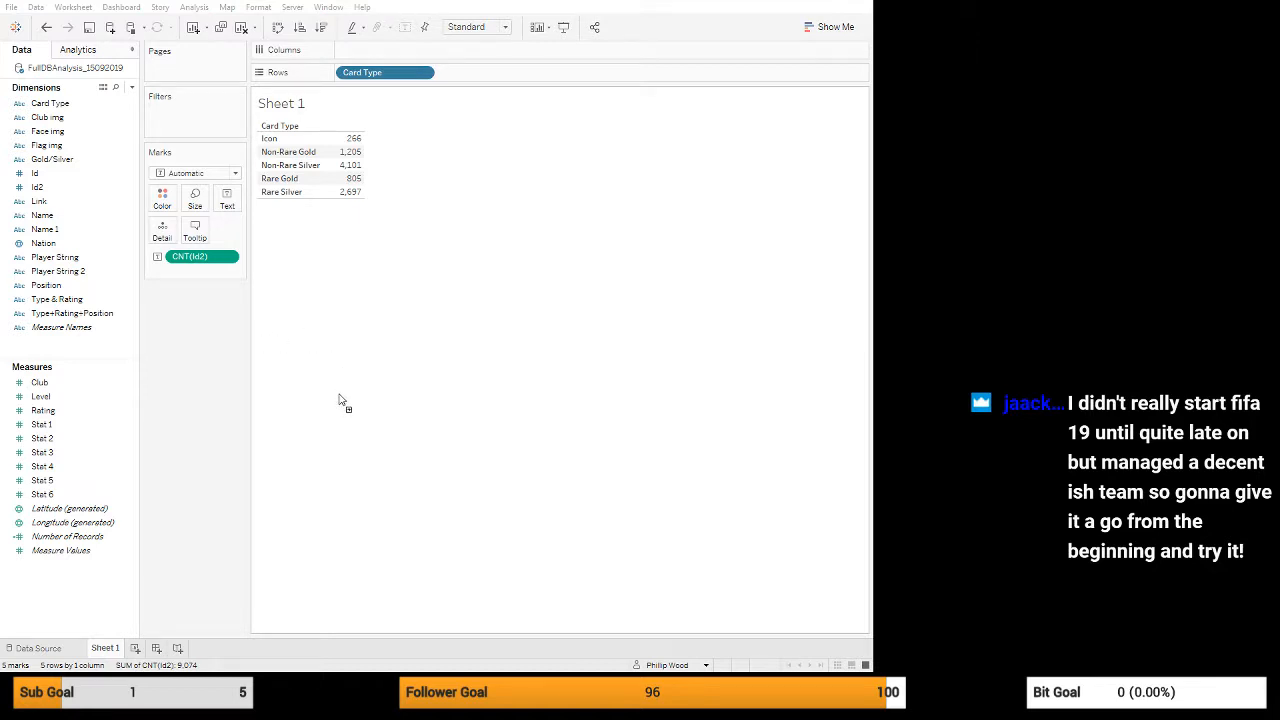
click(463, 473)
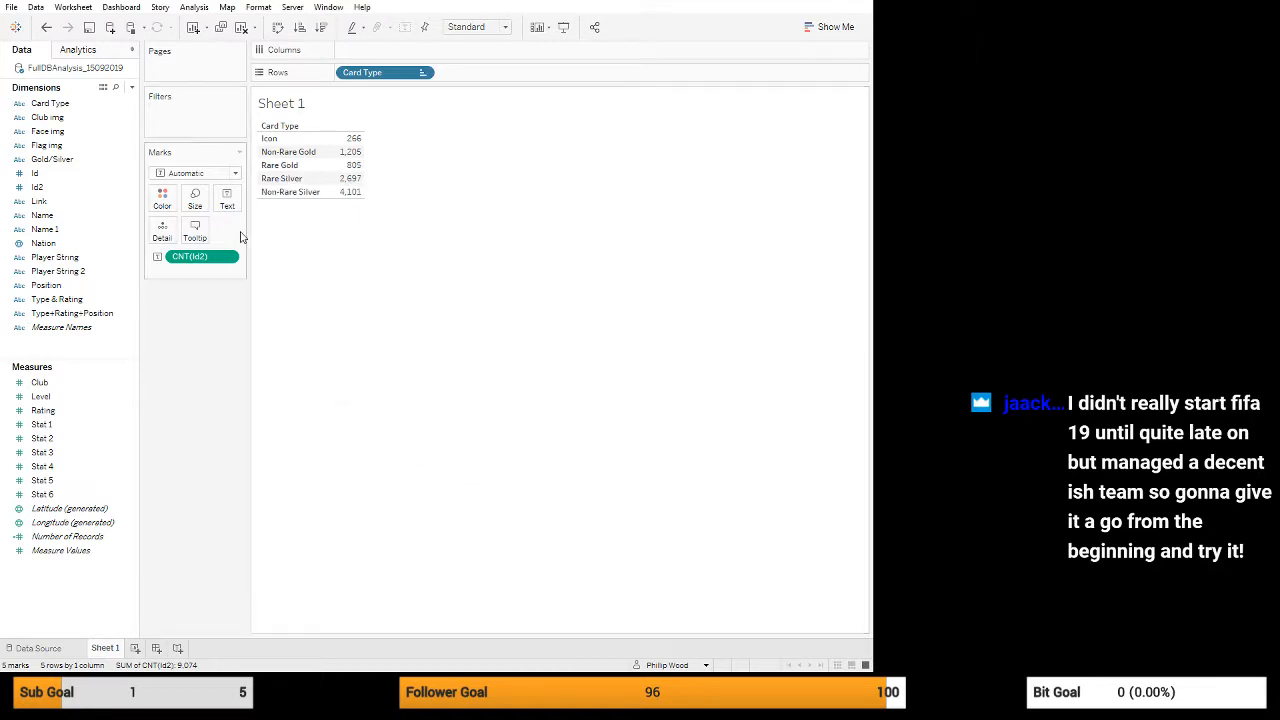
click(73, 9)
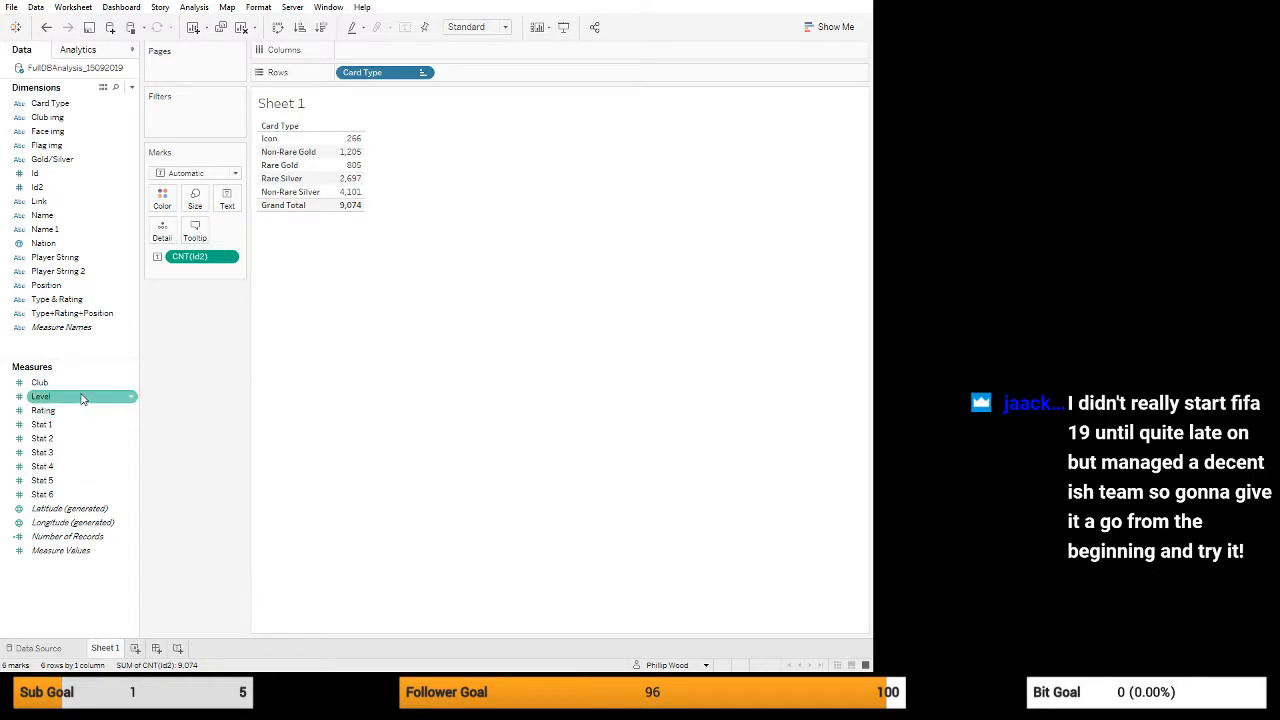
- Add Rating to the columns as a discrete dimension so the card counts are split by individual rating
drag(86, 412, 458, 50)
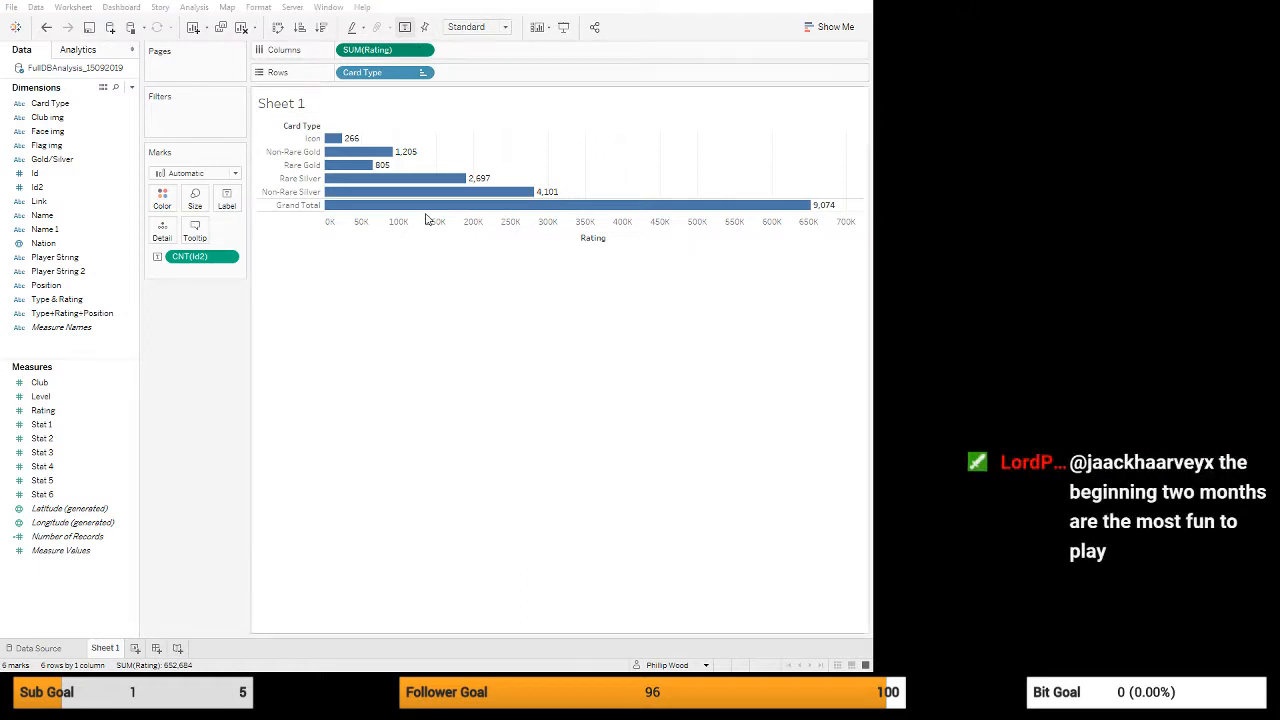
click(433, 343)
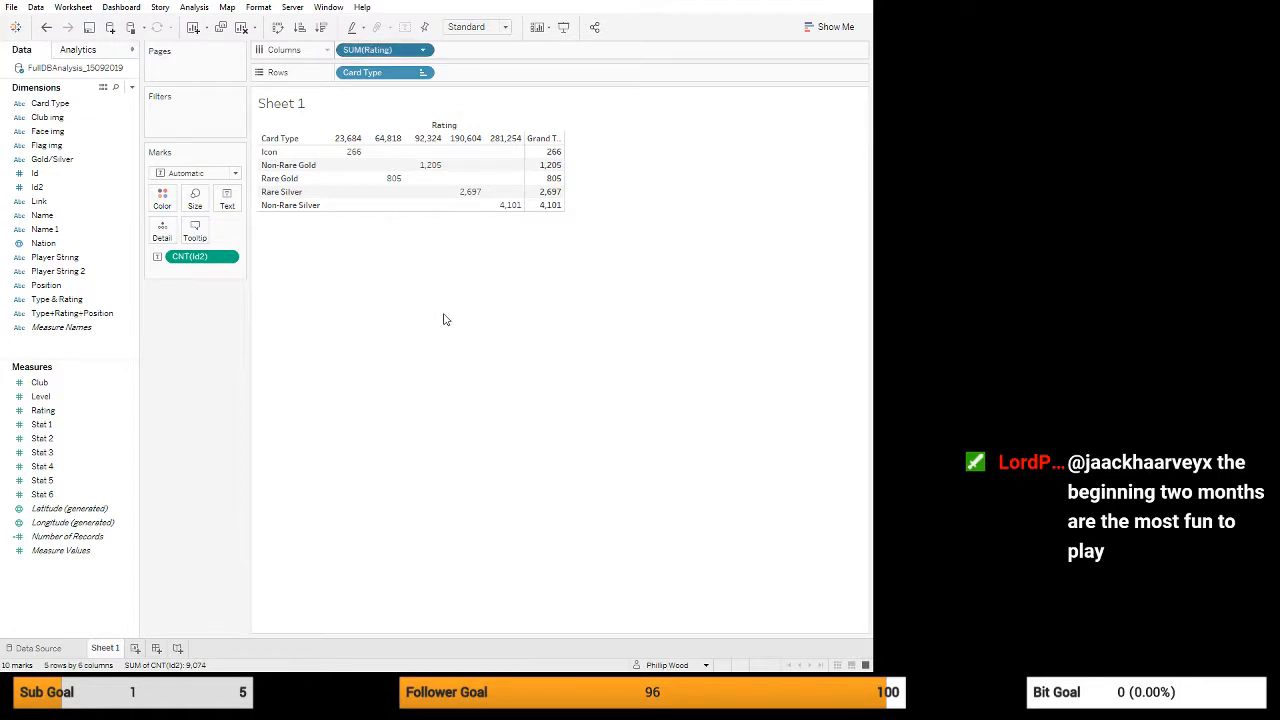
click(406, 190)
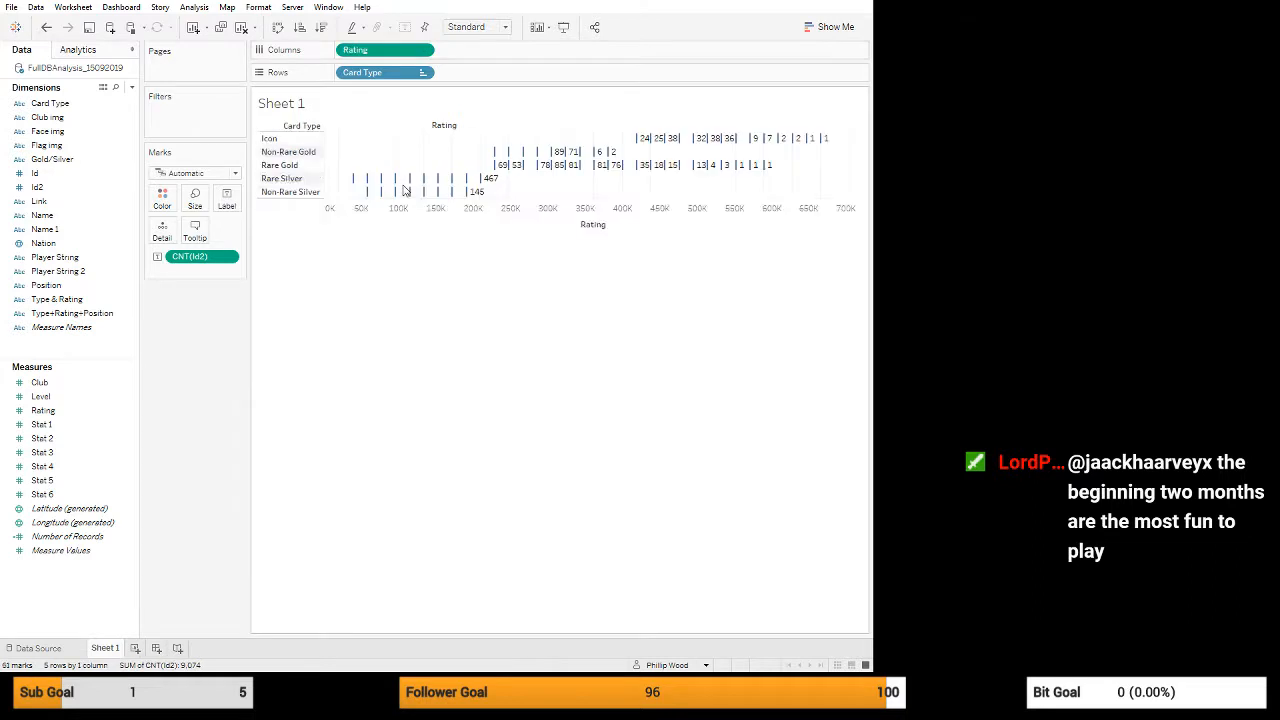
click(430, 55)
click(399, 216)
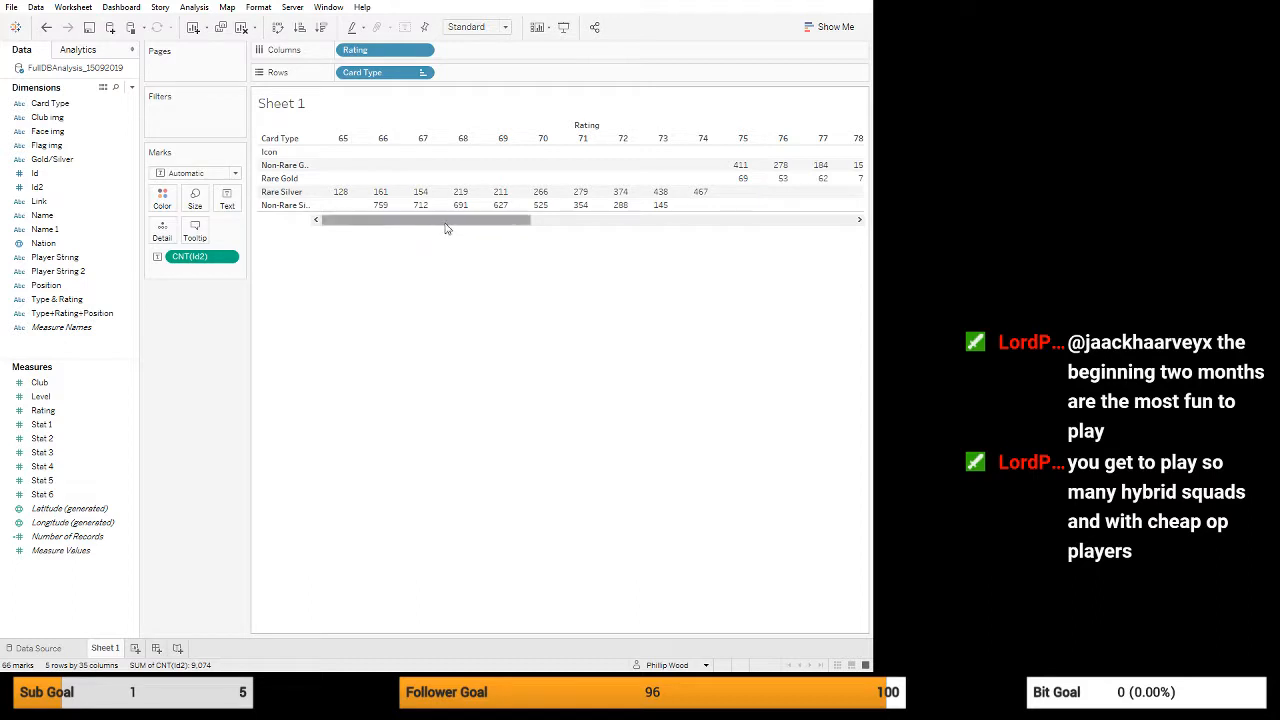
- Move Rating from the columns to the filters and keep only rating 83
drag(437, 223, 643, 226)
drag(630, 228, 609, 229)
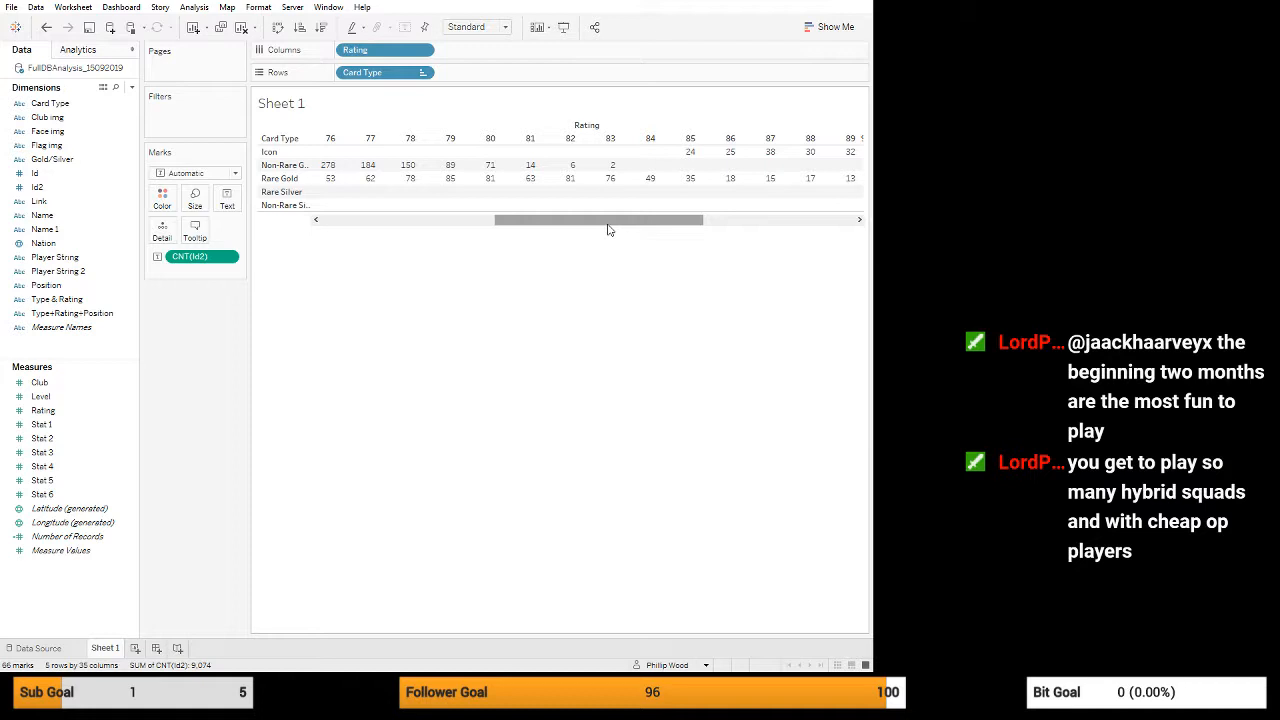
drag(608, 229, 589, 223)
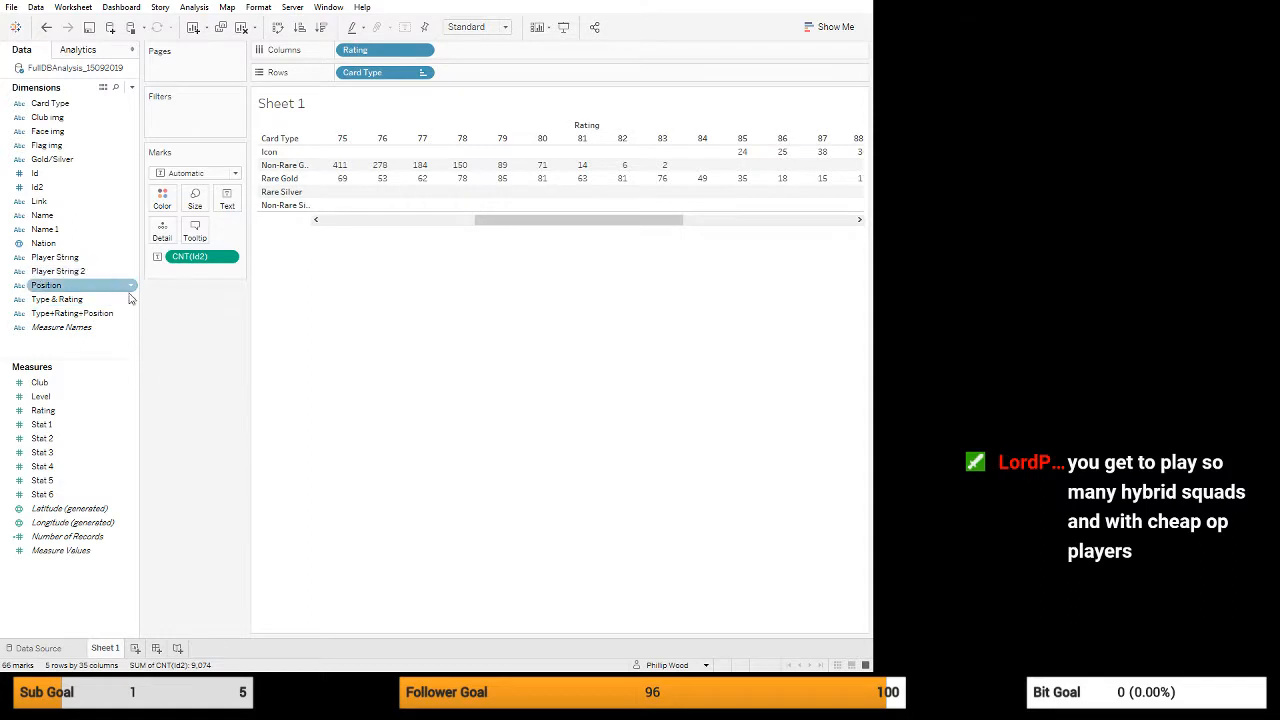
click(83, 288)
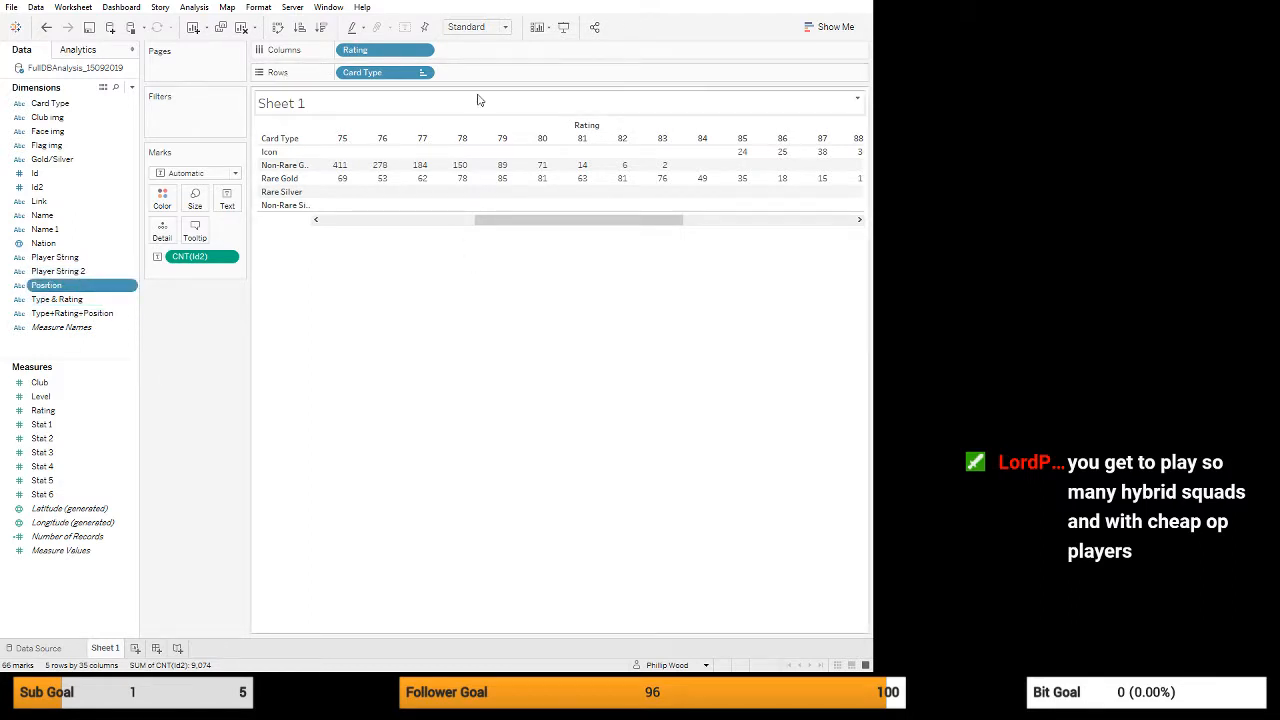
drag(406, 55, 226, 124)
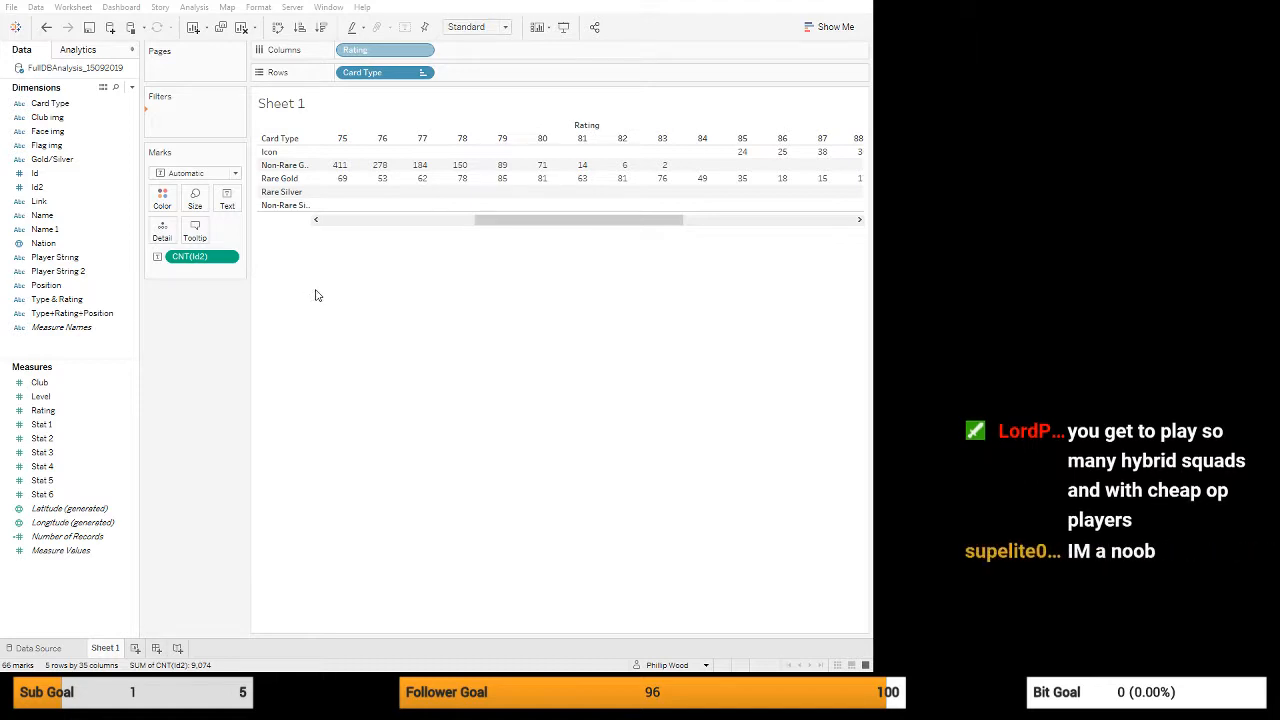
click(457, 502)
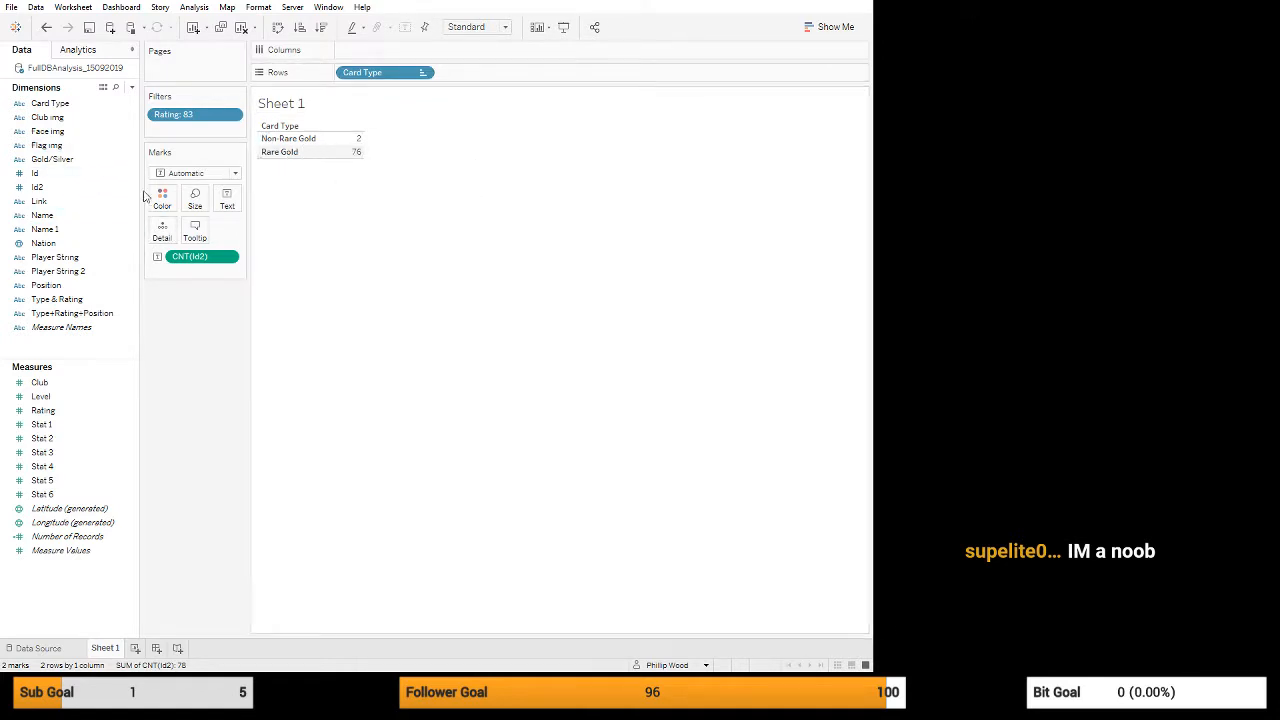
- View the underlying records of the Non-Rare Gold count
click(344, 140)
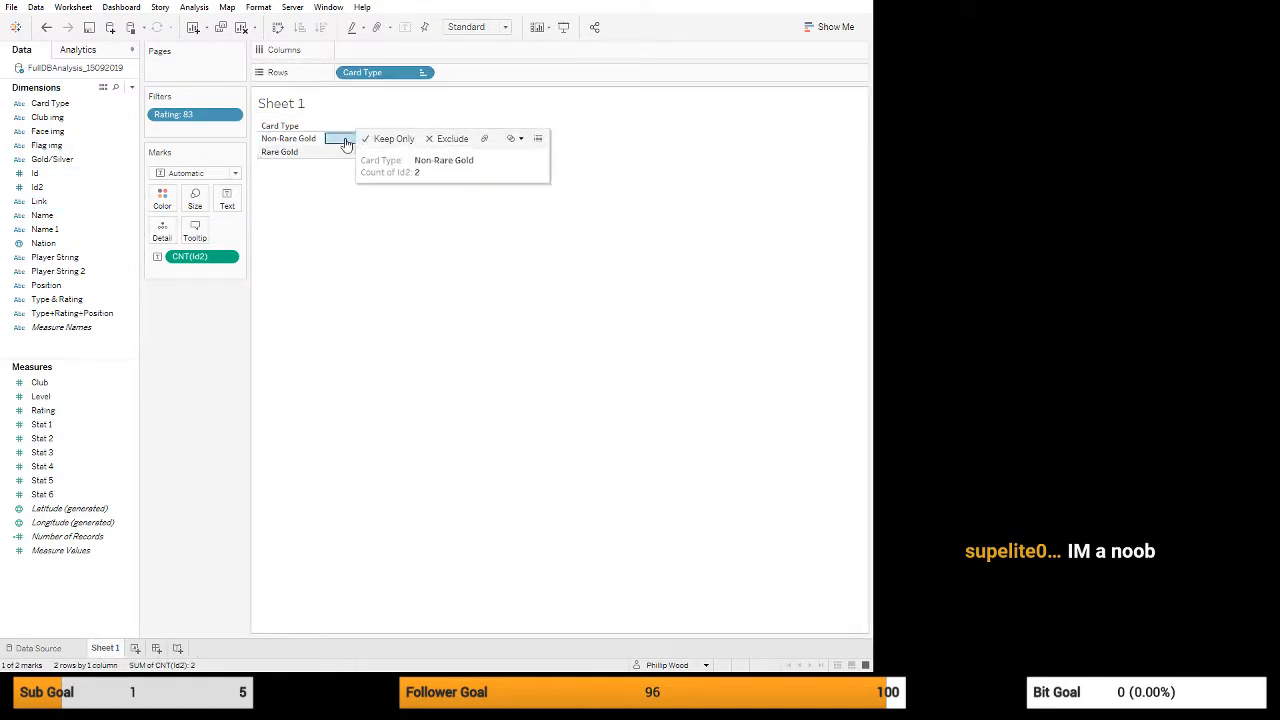
click(537, 138)
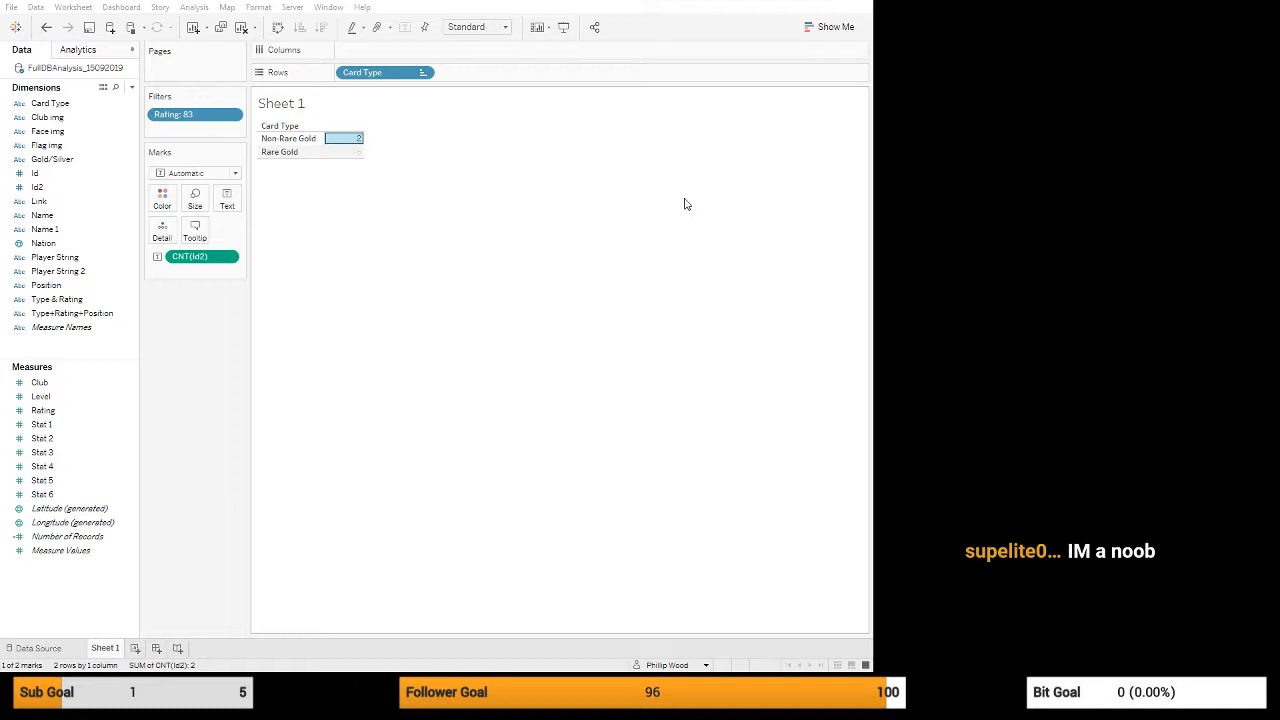
click(376, 190)
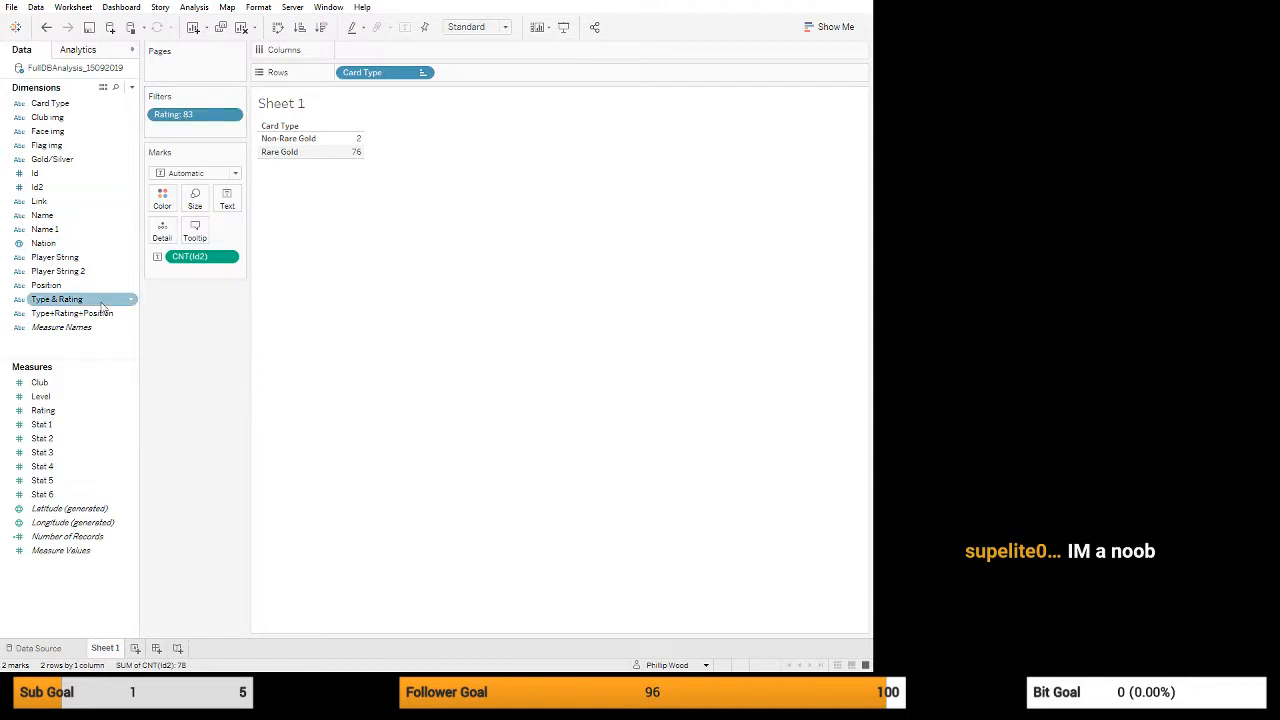
- Put Position in the rows and Card Type in the columns, with positions ordered from GK through defenders and midfielders to ST
drag(108, 287, 346, 77)
drag(480, 77, 460, 50)
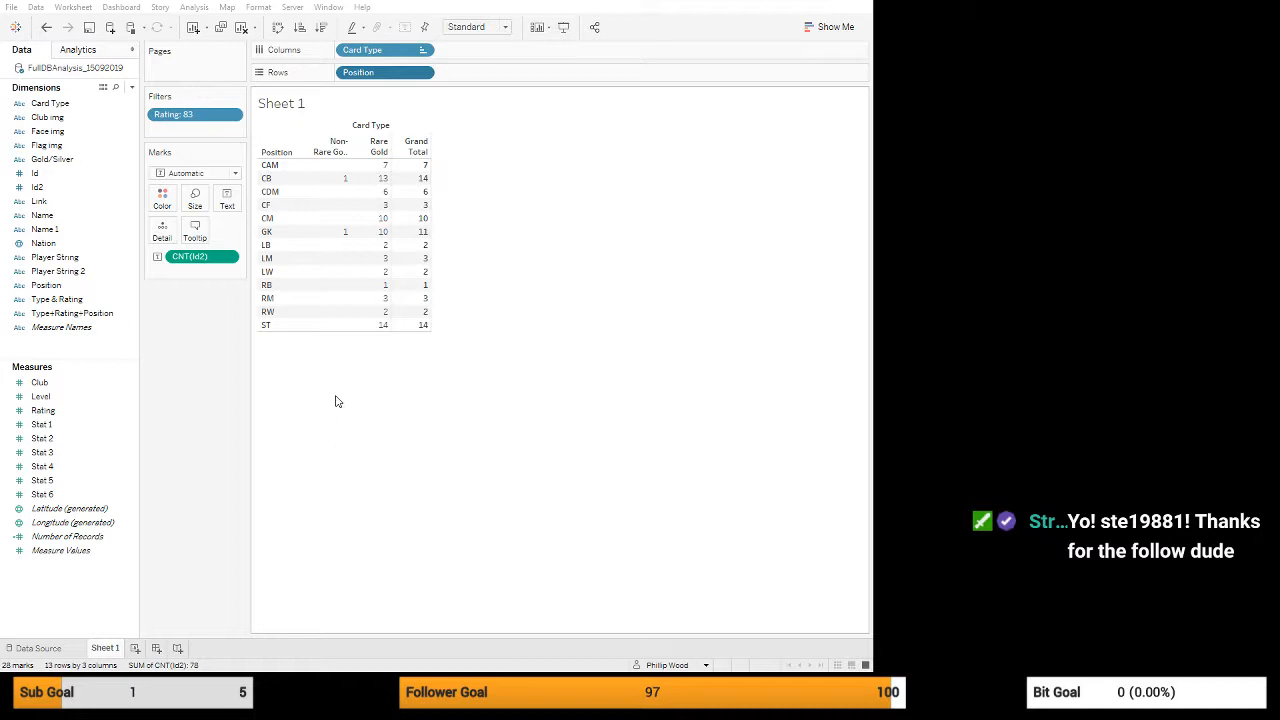
click(455, 472)
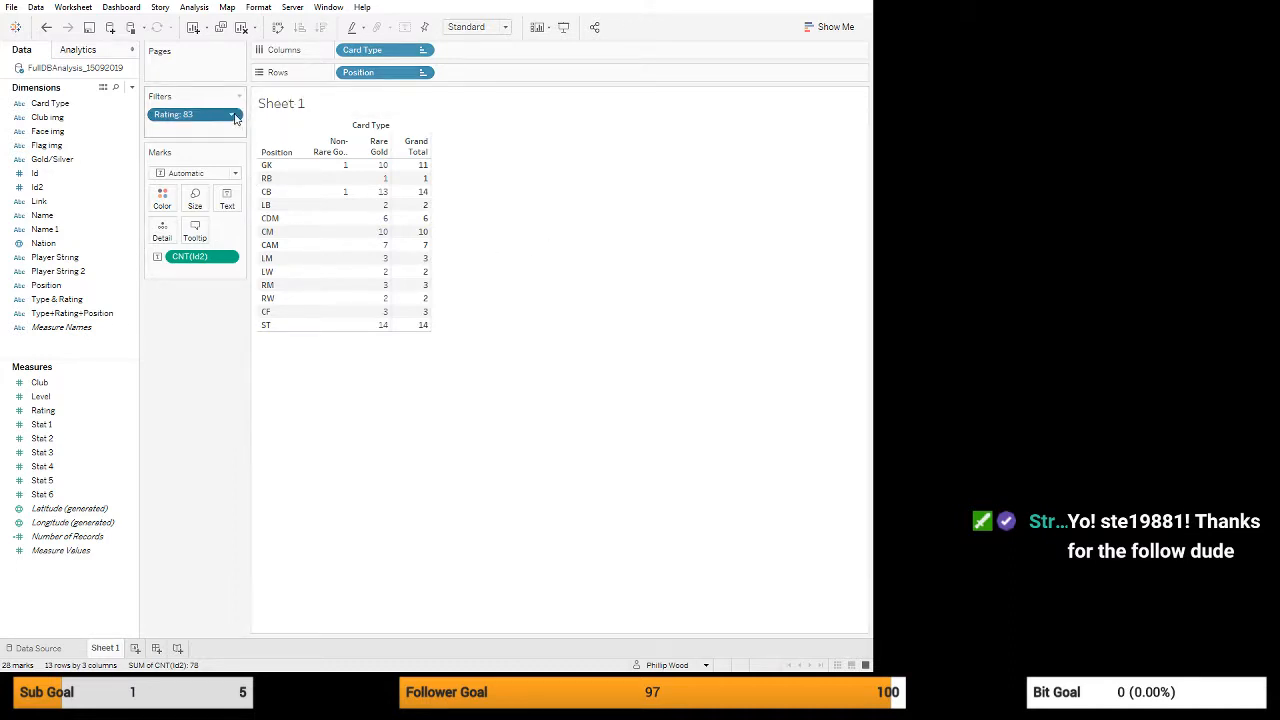
- Include more ratings in the Rating filter and add a Position filter keeping only RB, LB, LWB and RWB
click(208, 134)
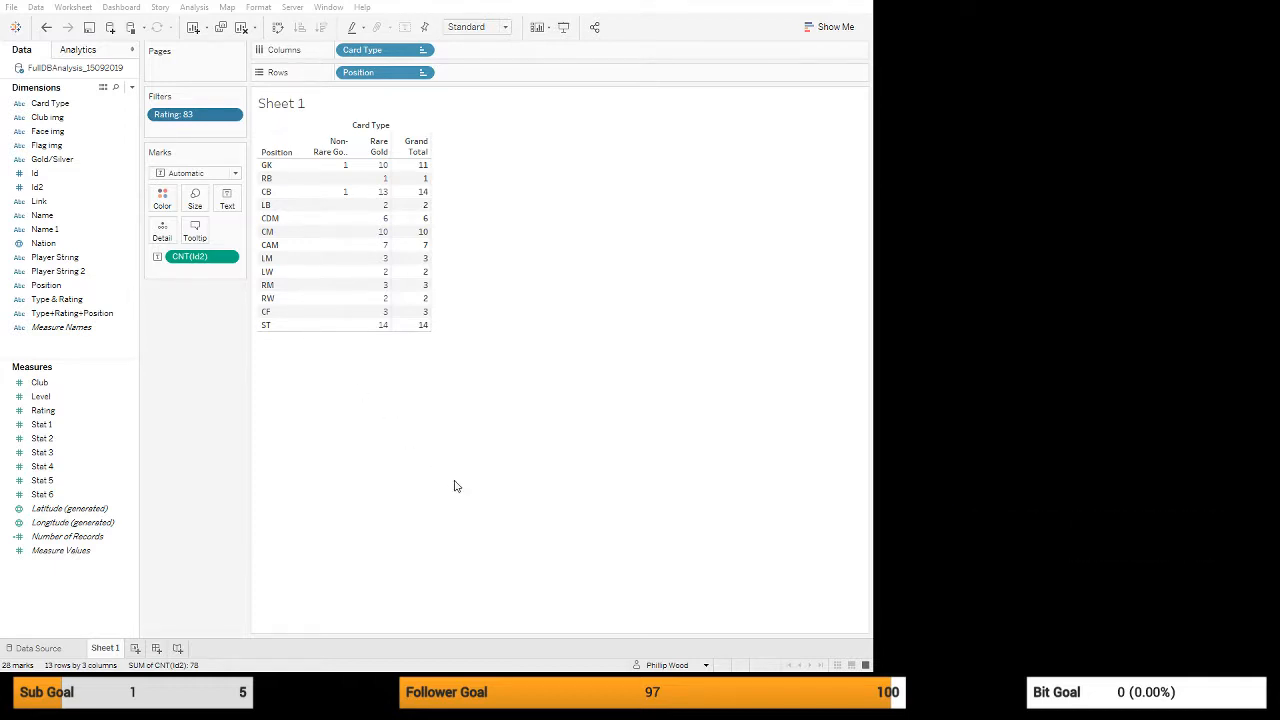
click(455, 500)
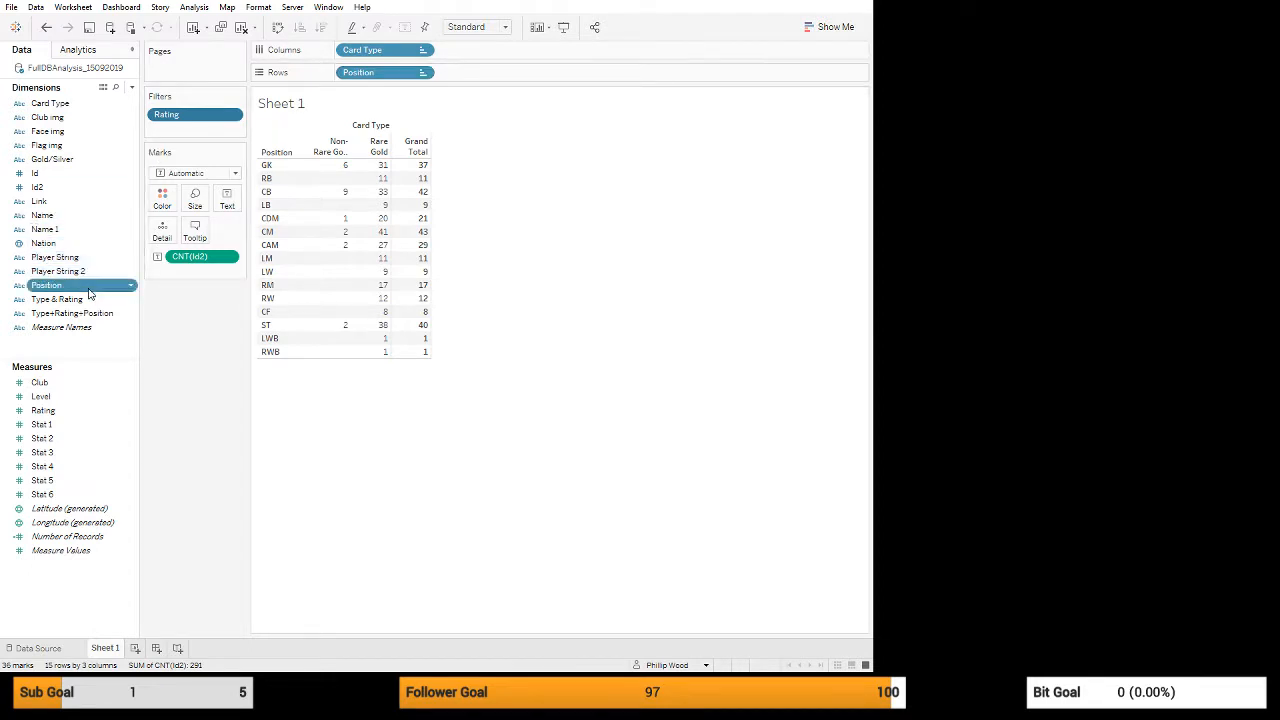
drag(46, 286, 215, 130)
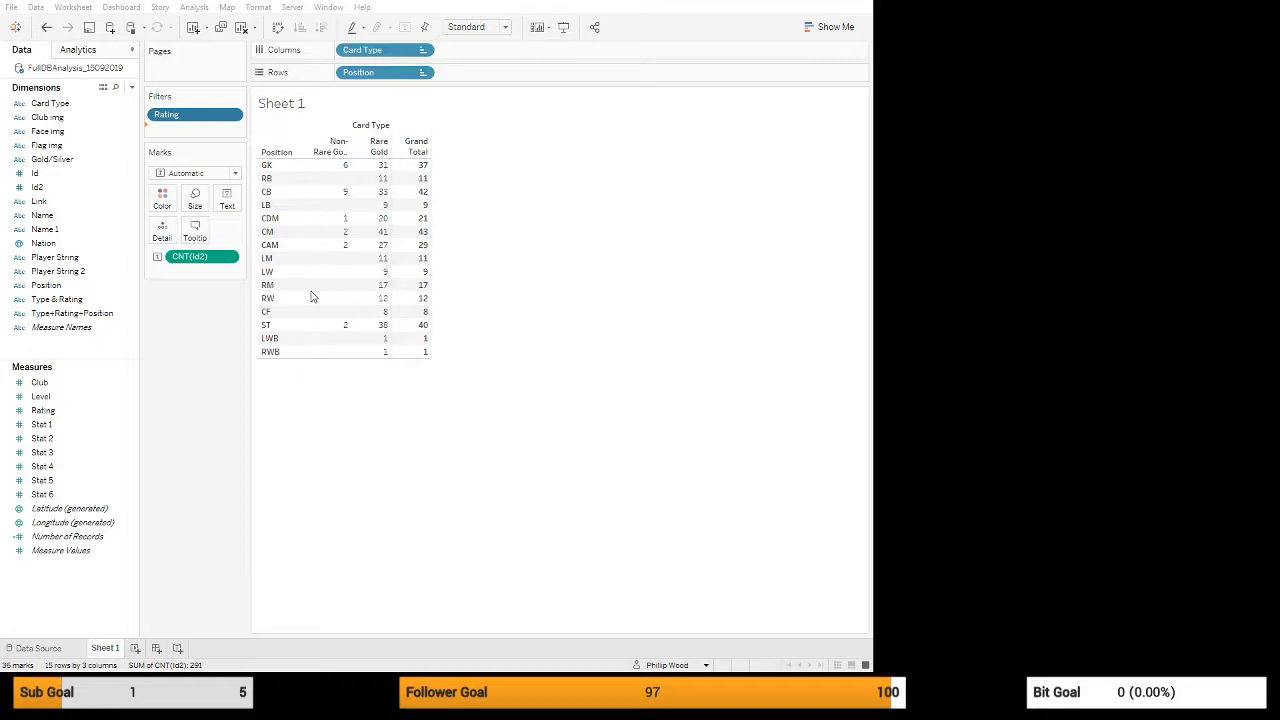
click(458, 505)
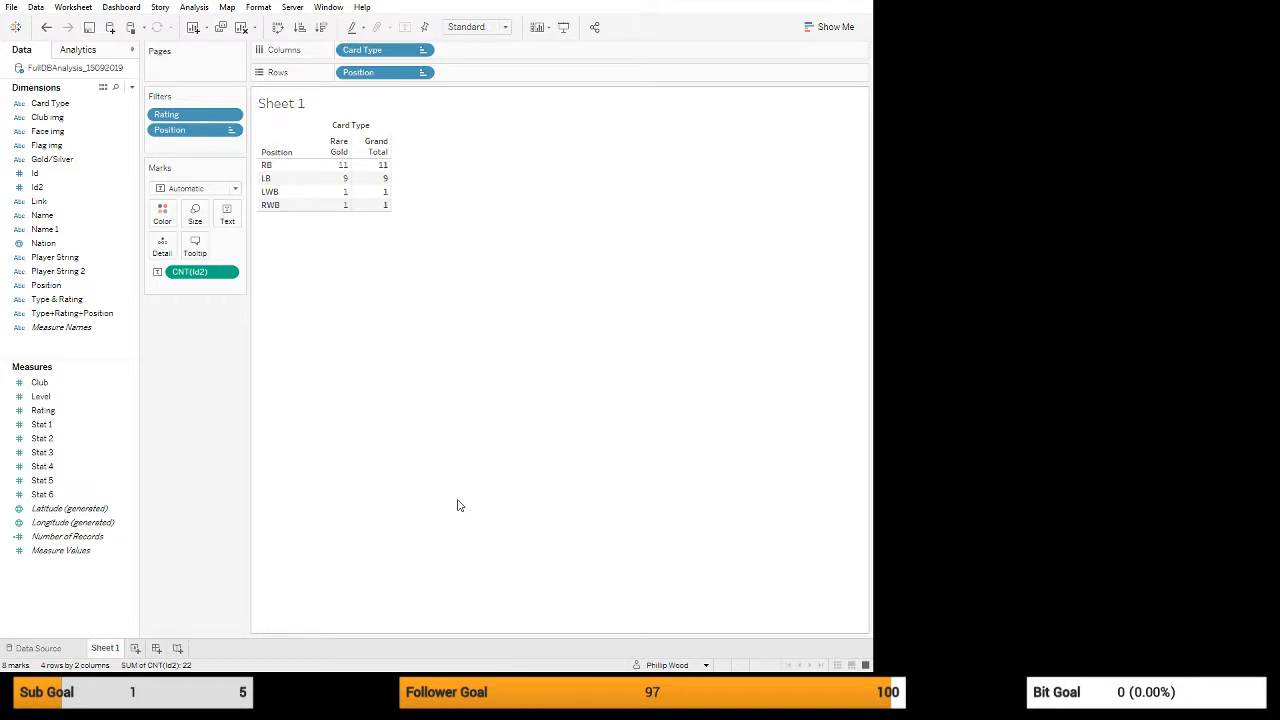
- Add Nation ahead of Position in the rows and include additional ratings in the Rating filter
click(232, 116)
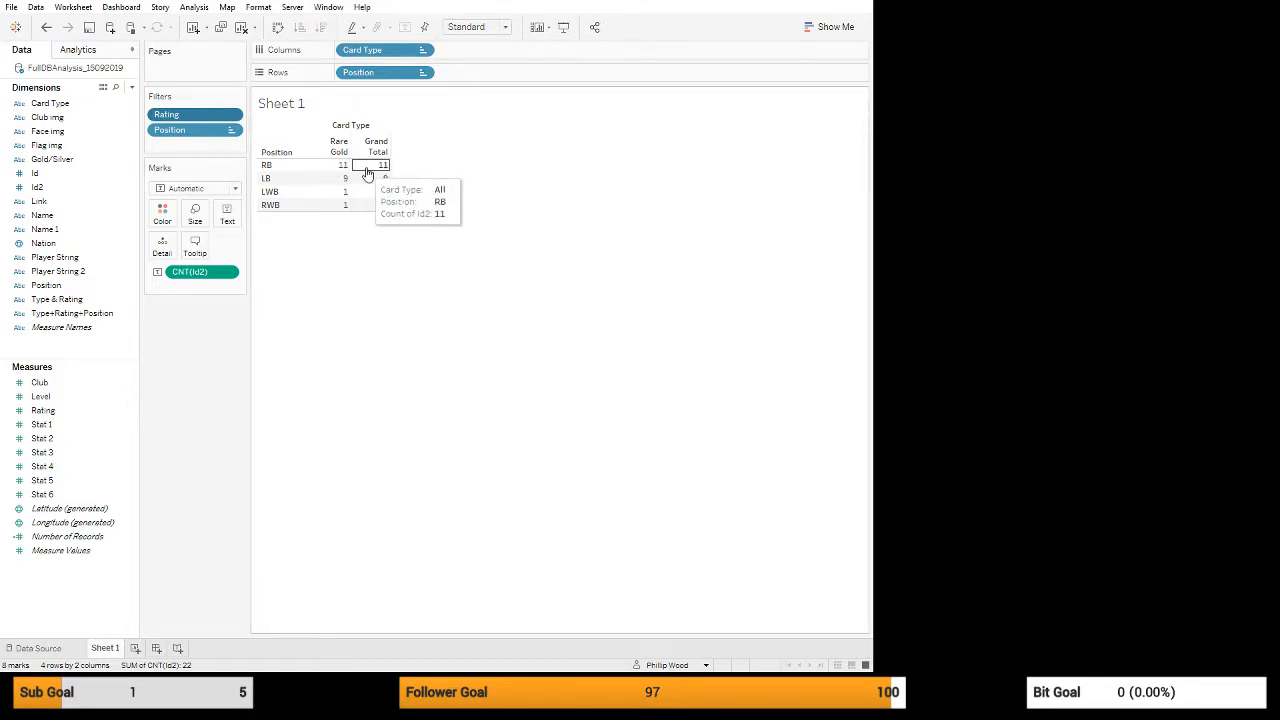
mouse_move(373, 212)
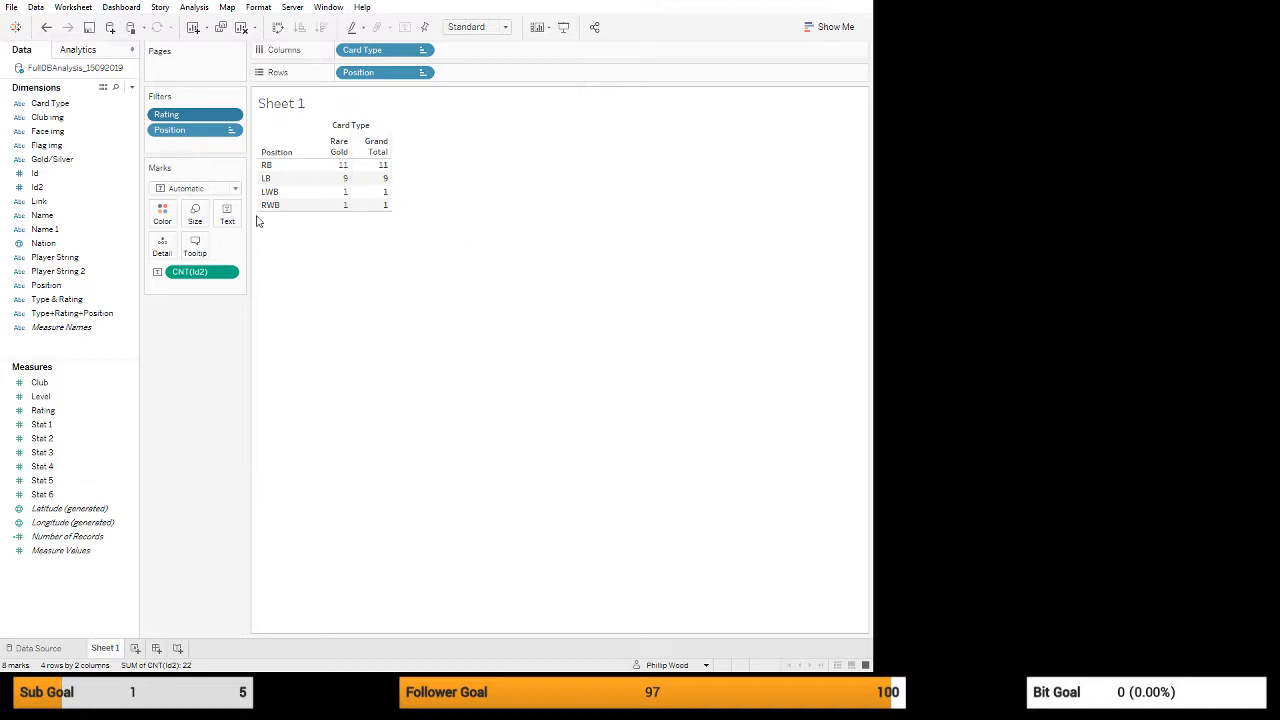
drag(93, 295, 345, 76)
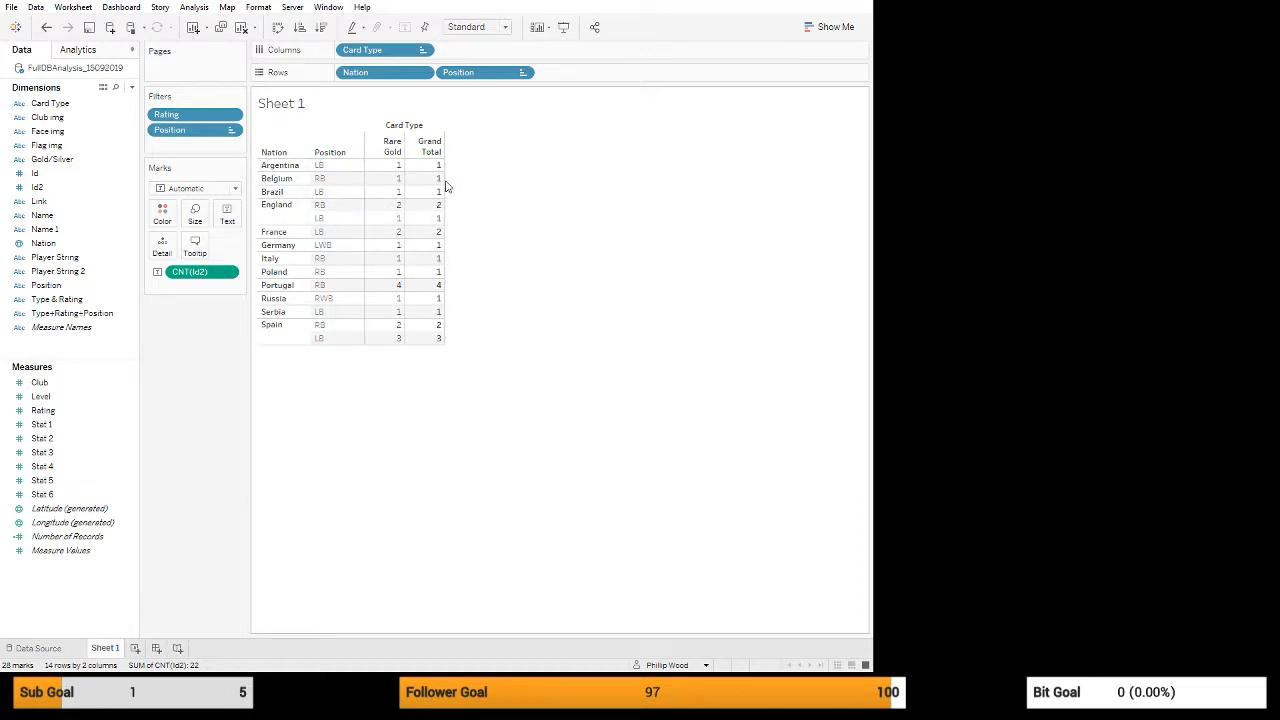
click(230, 116)
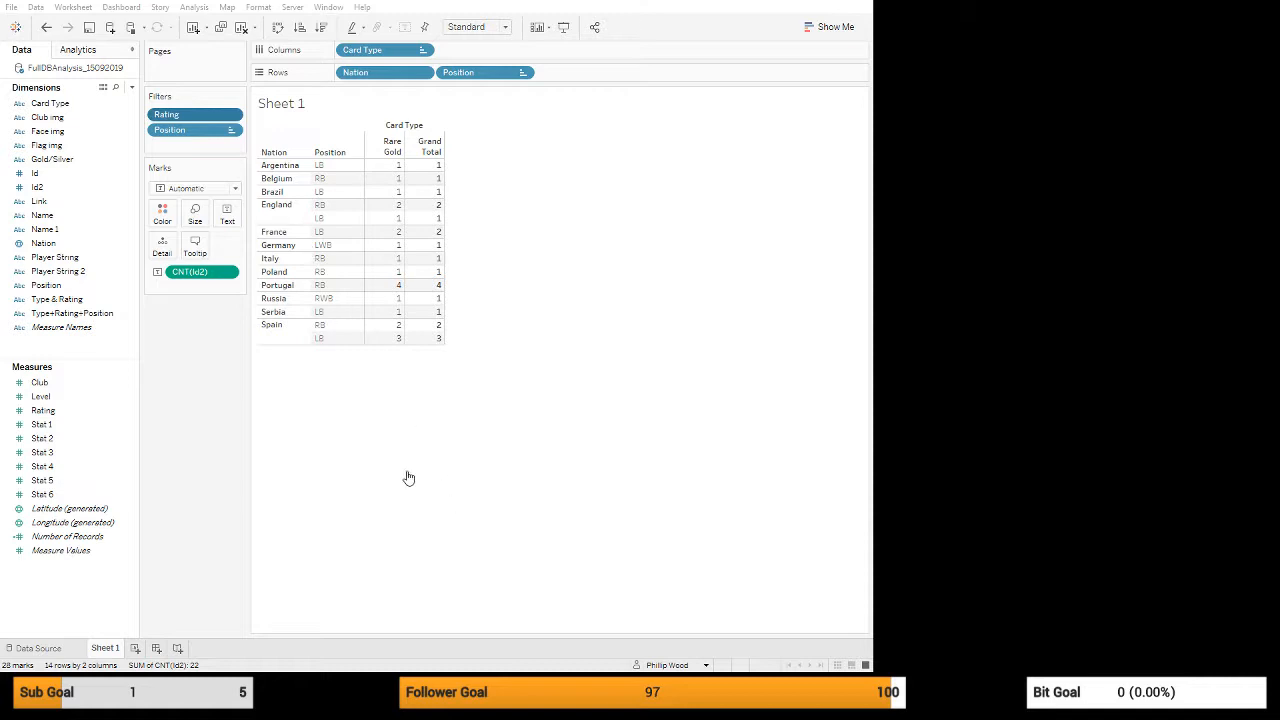
click(452, 504)
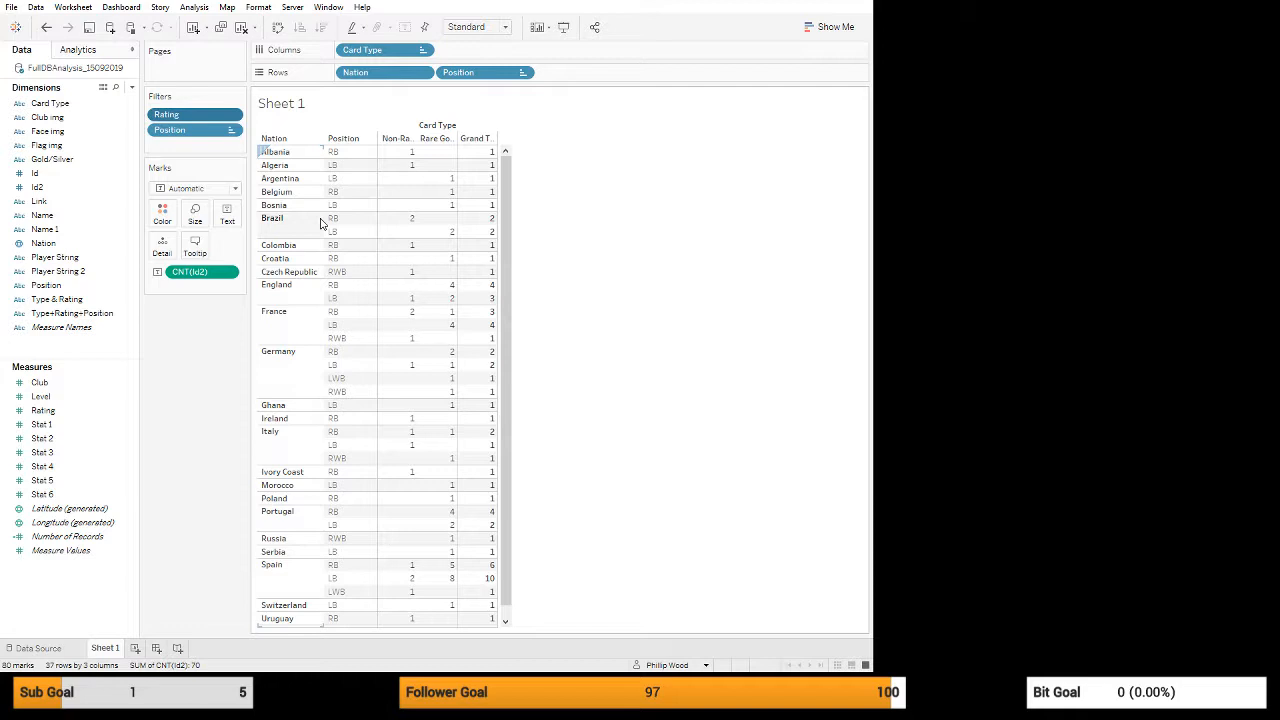
- Inspect the records behind the Non-Rare Gold count for Brazil's RB position
click(409, 218)
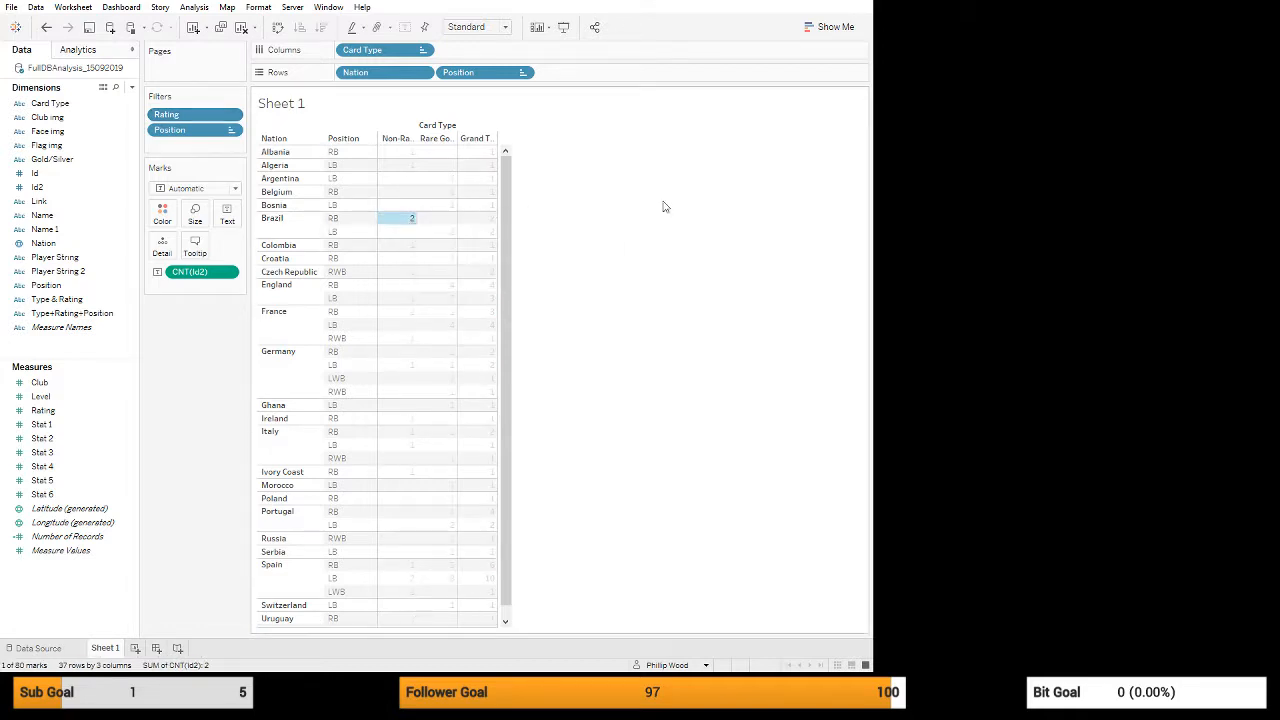
click(402, 228)
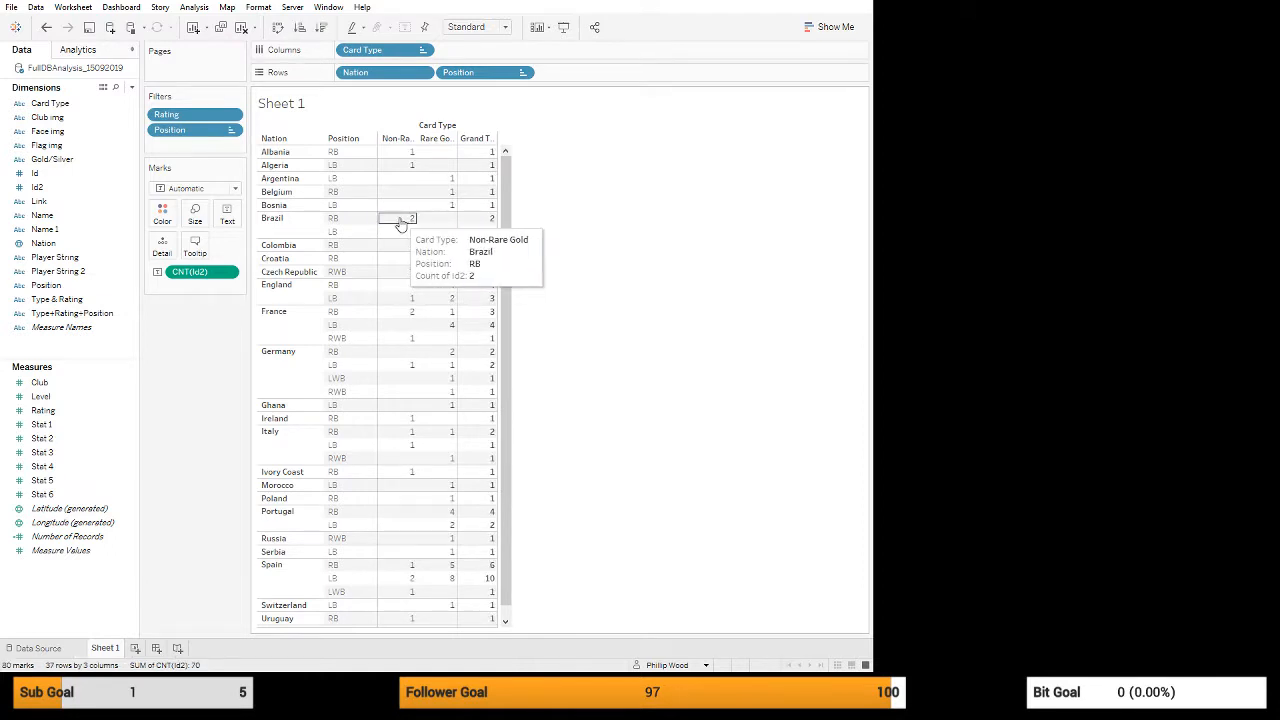
click(402, 220)
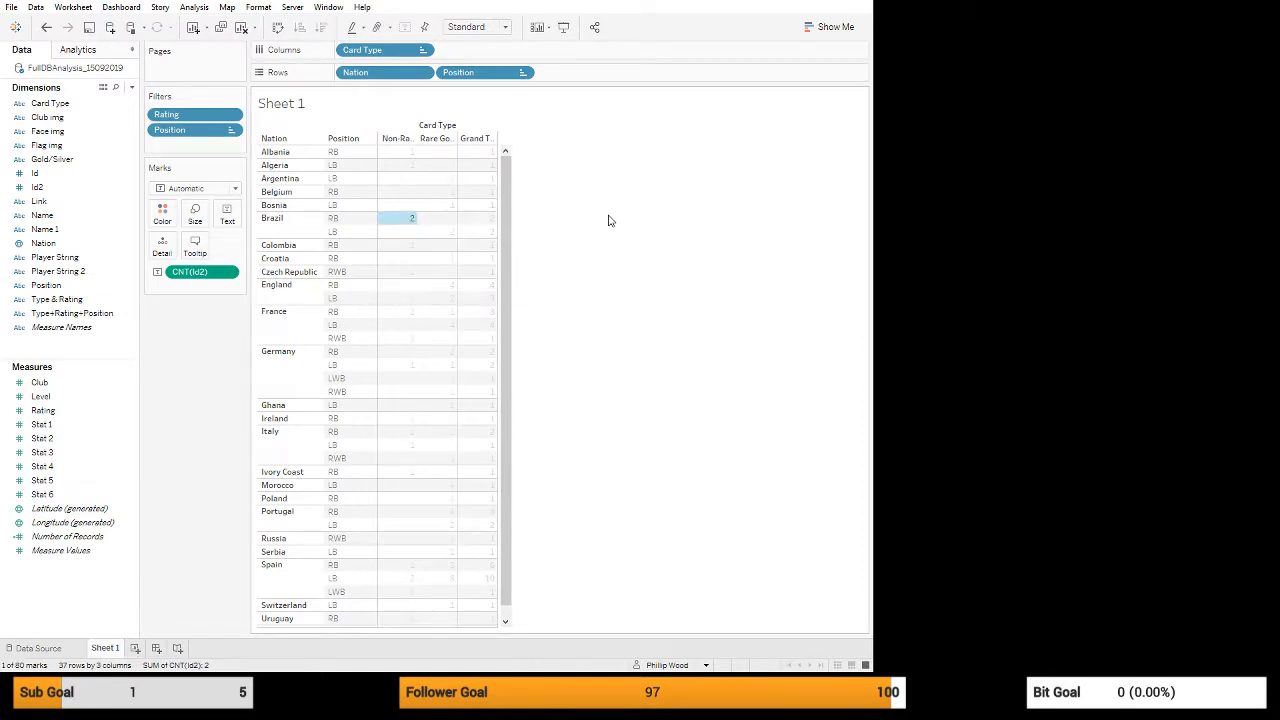
- Inspect the Non-Rare Gold and grand total counts for Brazil's RB position
click(400, 224)
click(400, 219)
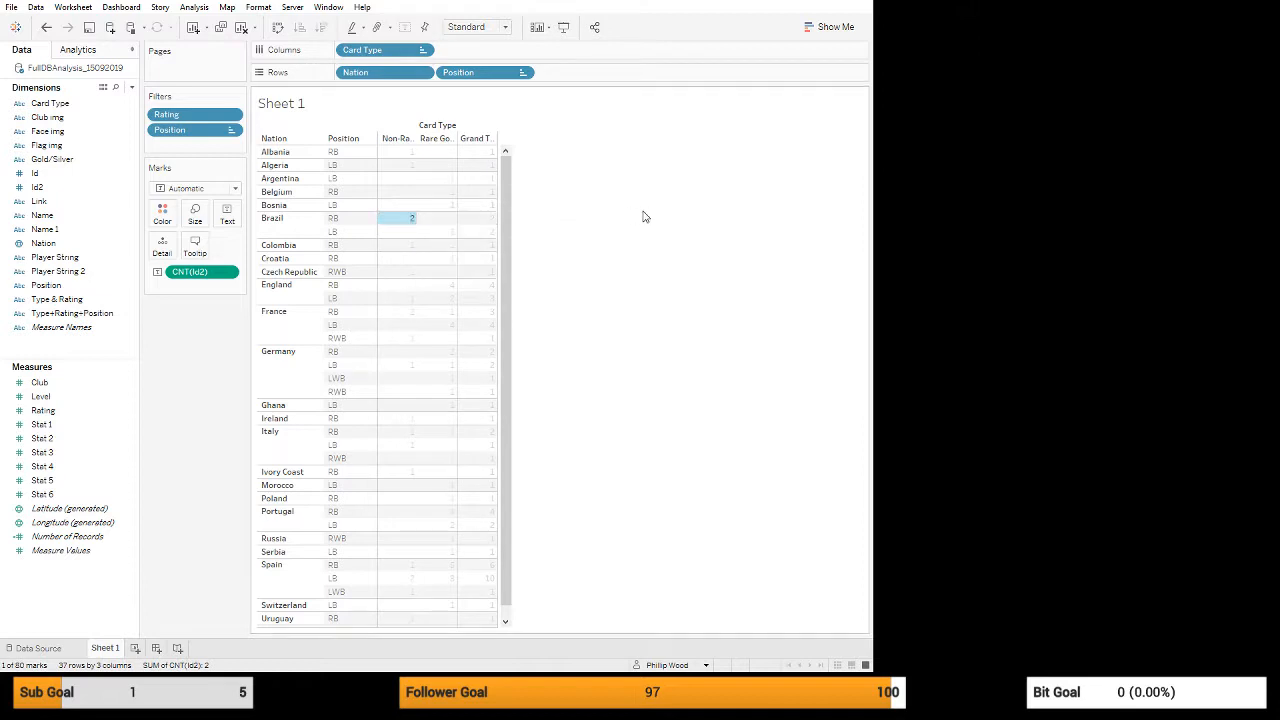
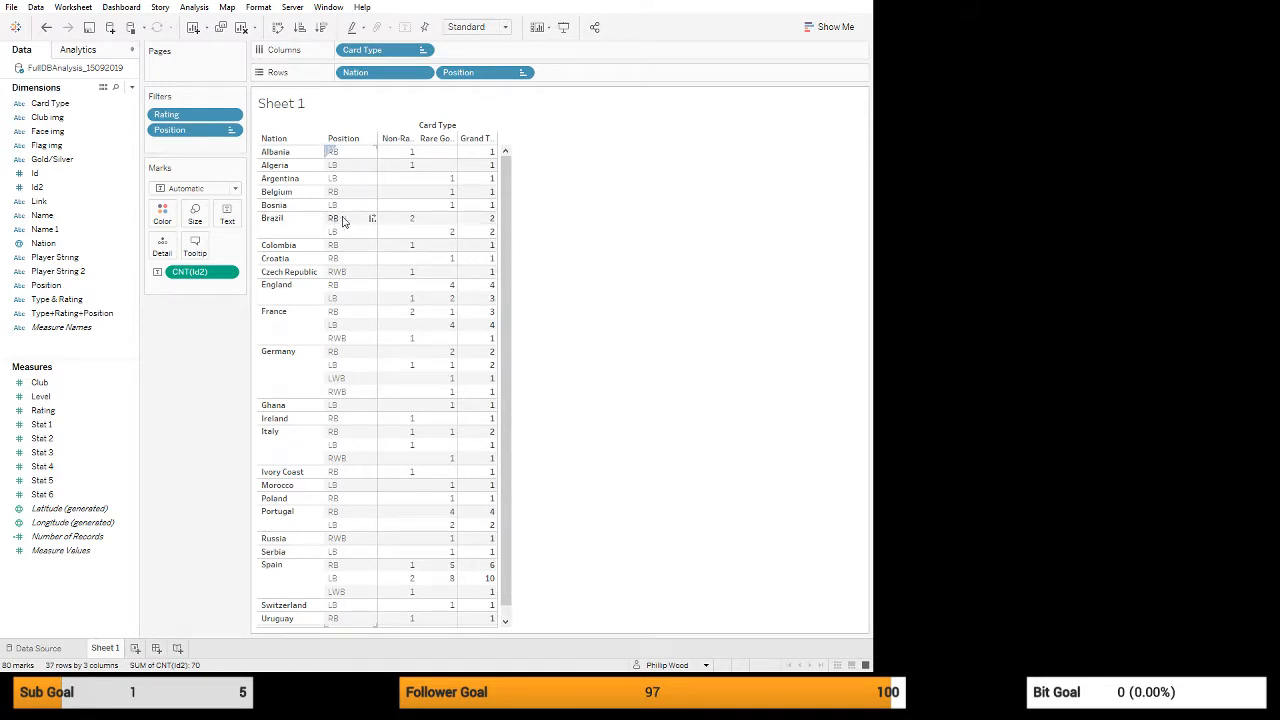
click(480, 219)
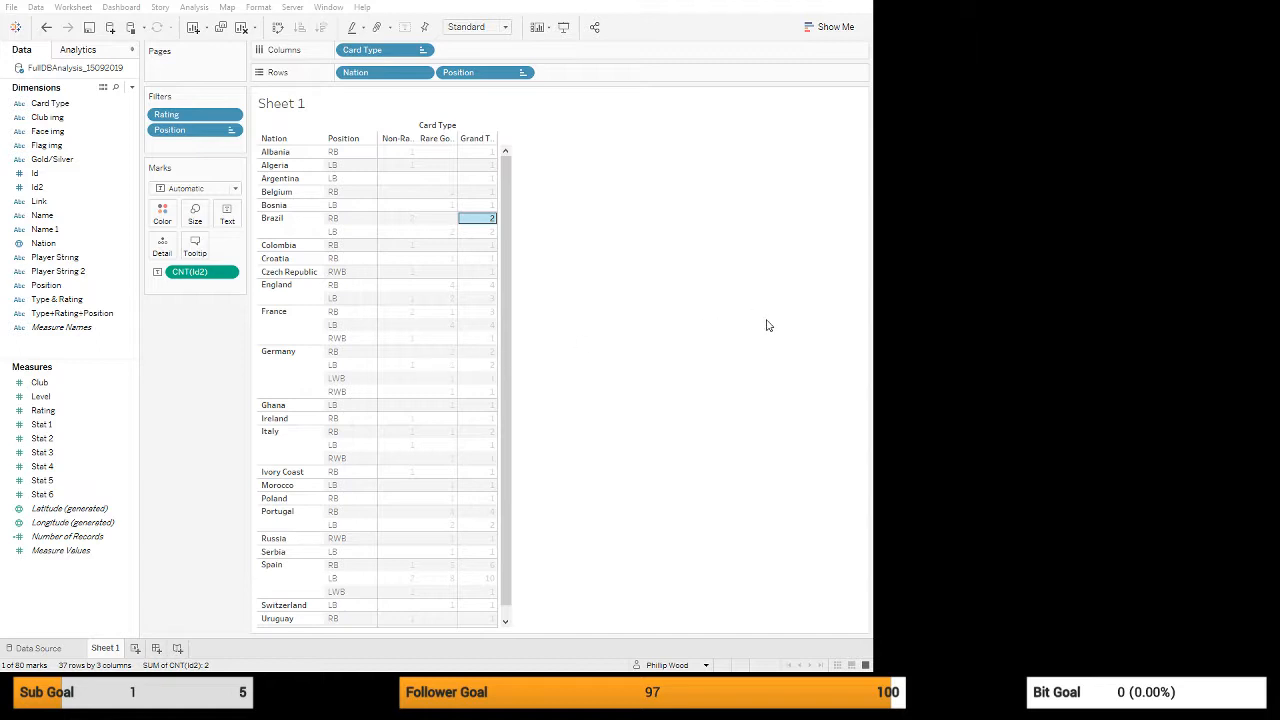
click(685, 200)
click(641, 238)
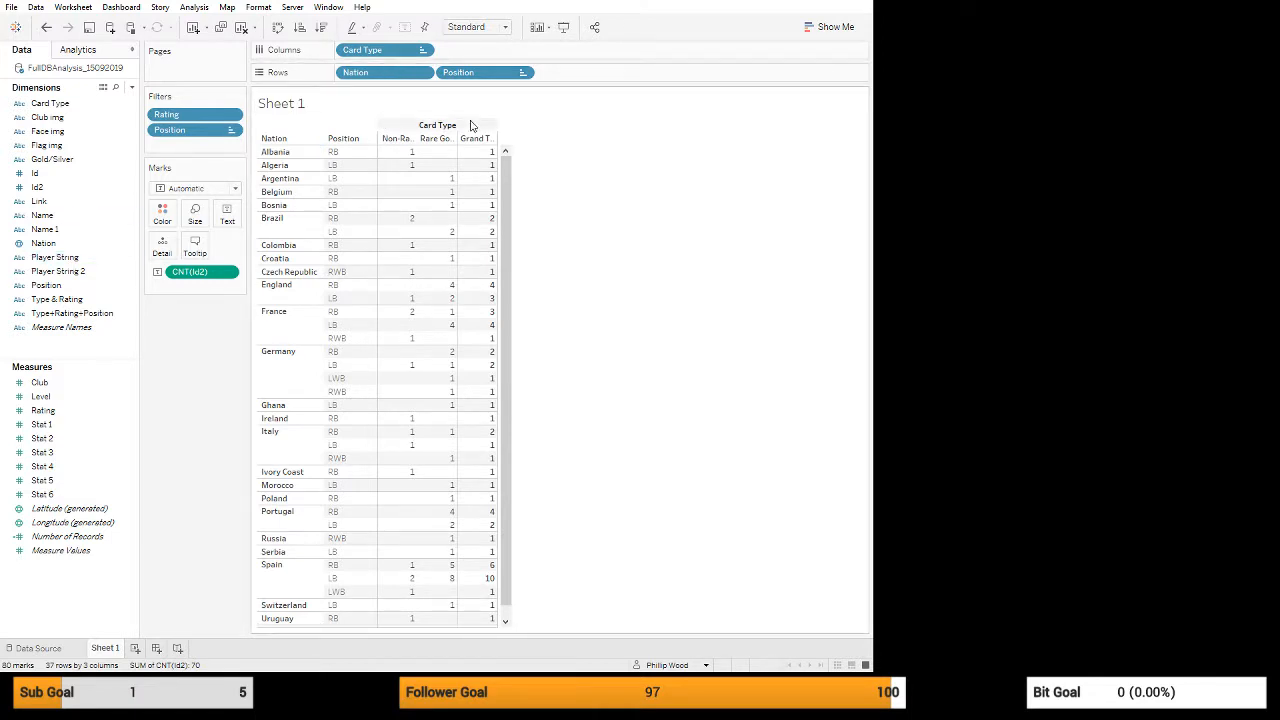
- Rebuild the table as a bar chart with CNT(Id2) in the rows and Card Type and Nation in the columns, leaving out Position
double_click(203, 273)
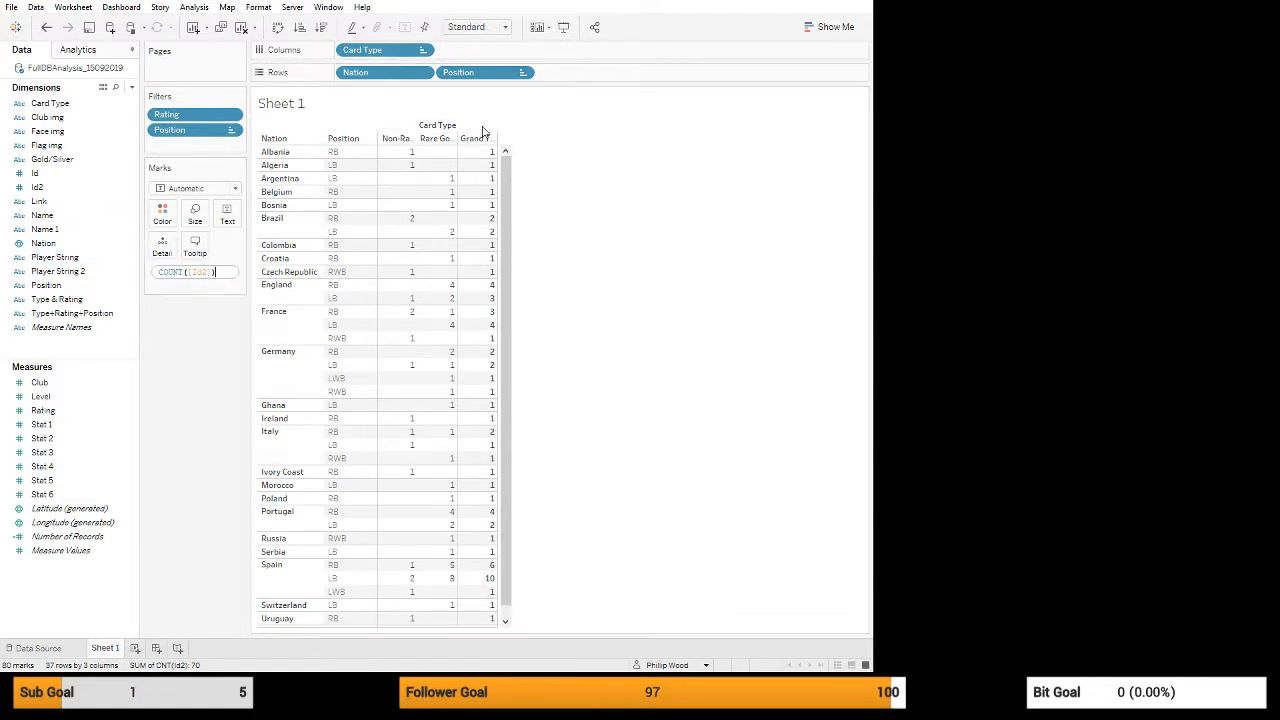
click(170, 328)
drag(210, 273, 588, 75)
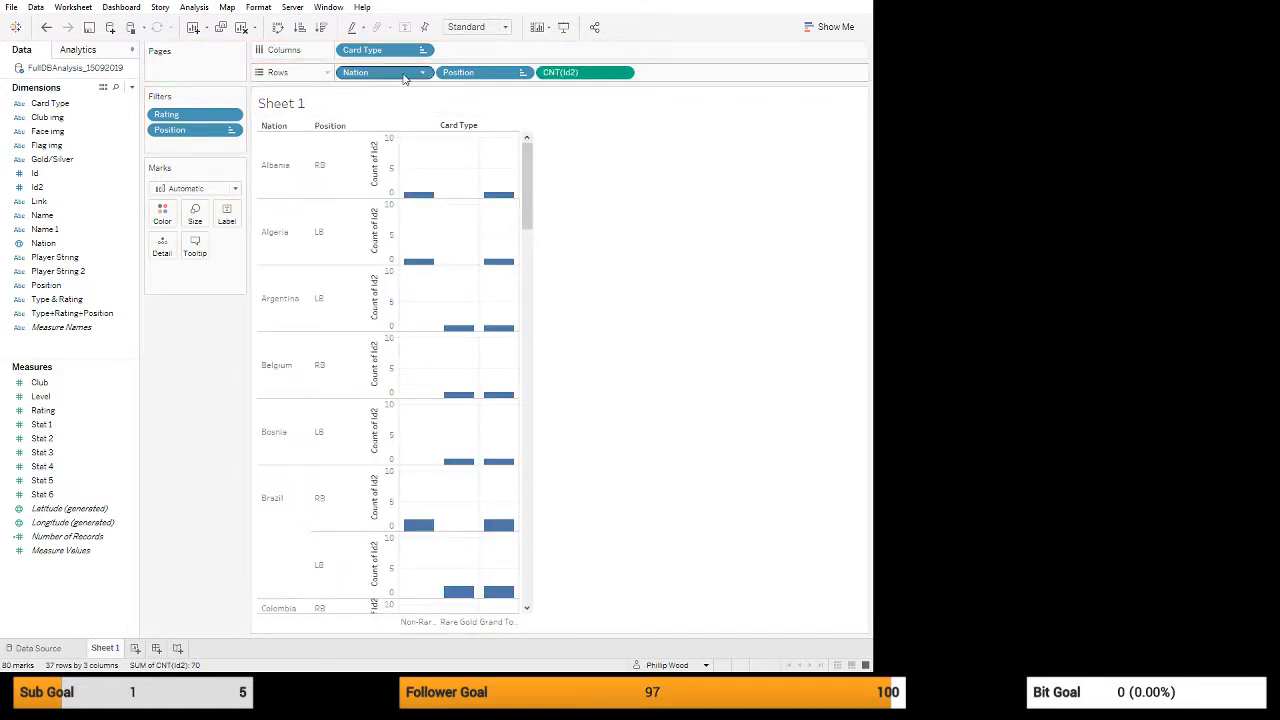
drag(407, 78, 494, 57)
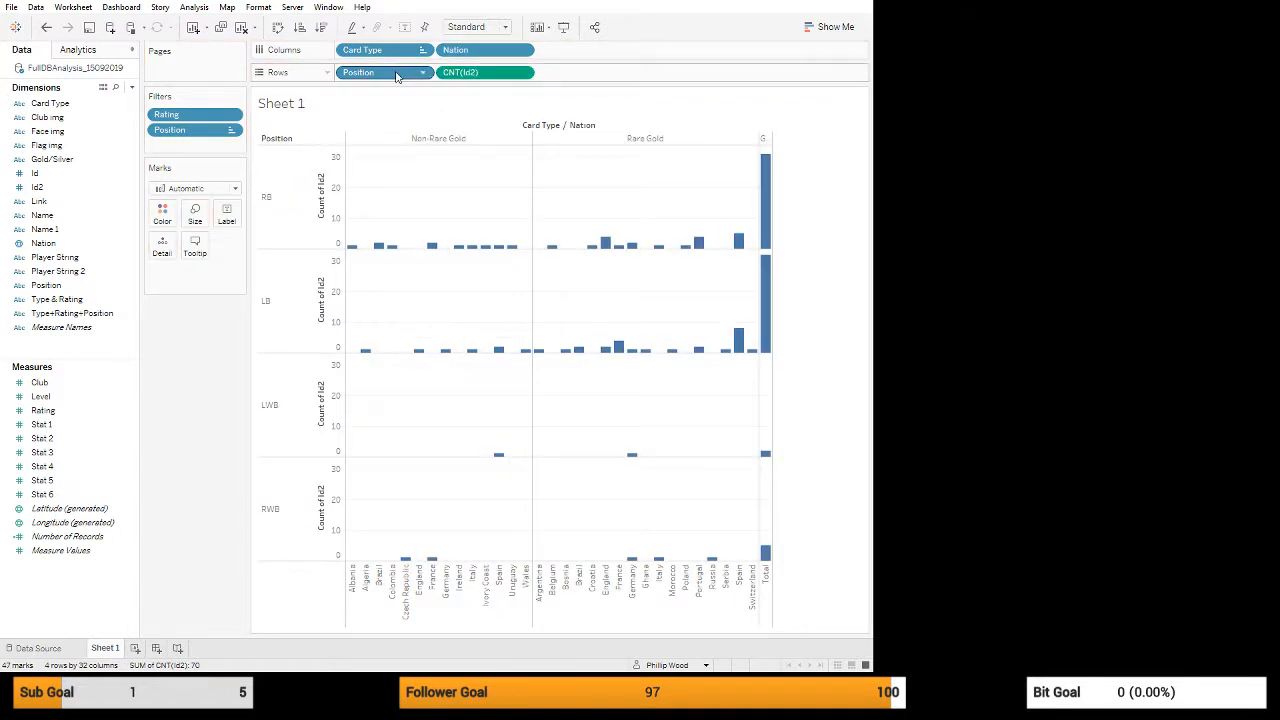
drag(410, 77, 591, 53)
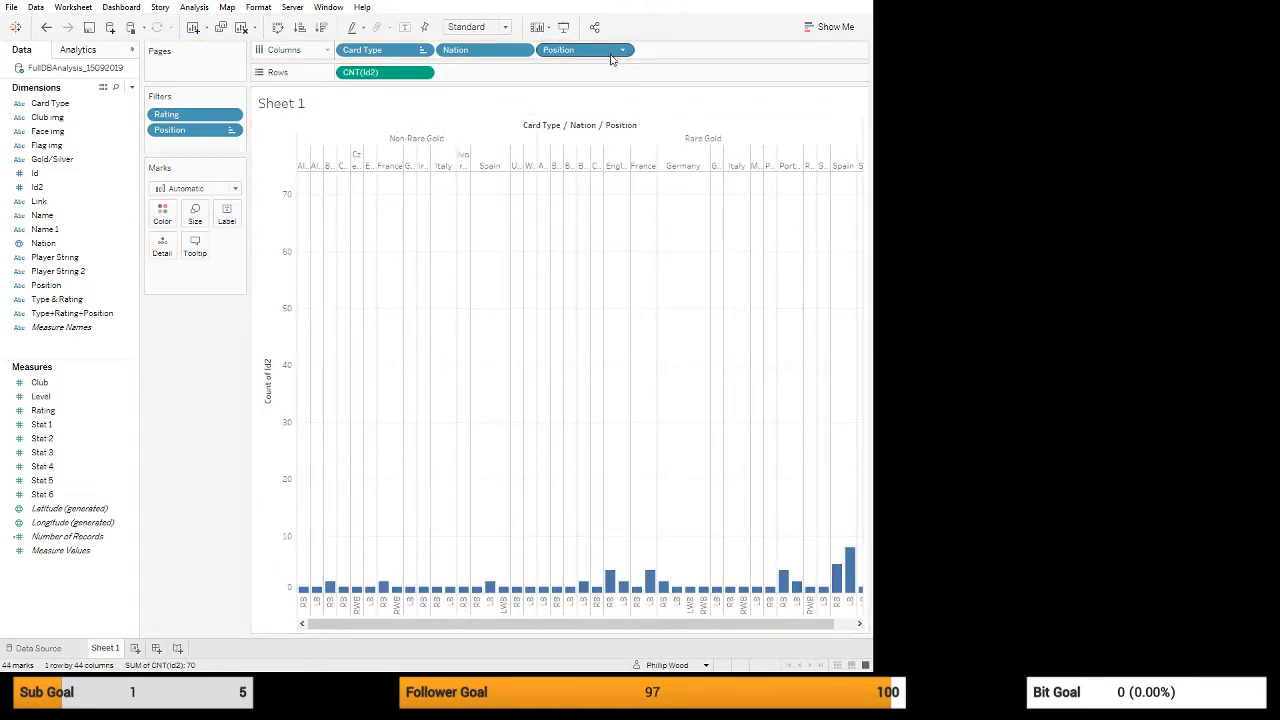
drag(612, 58, 614, 9)
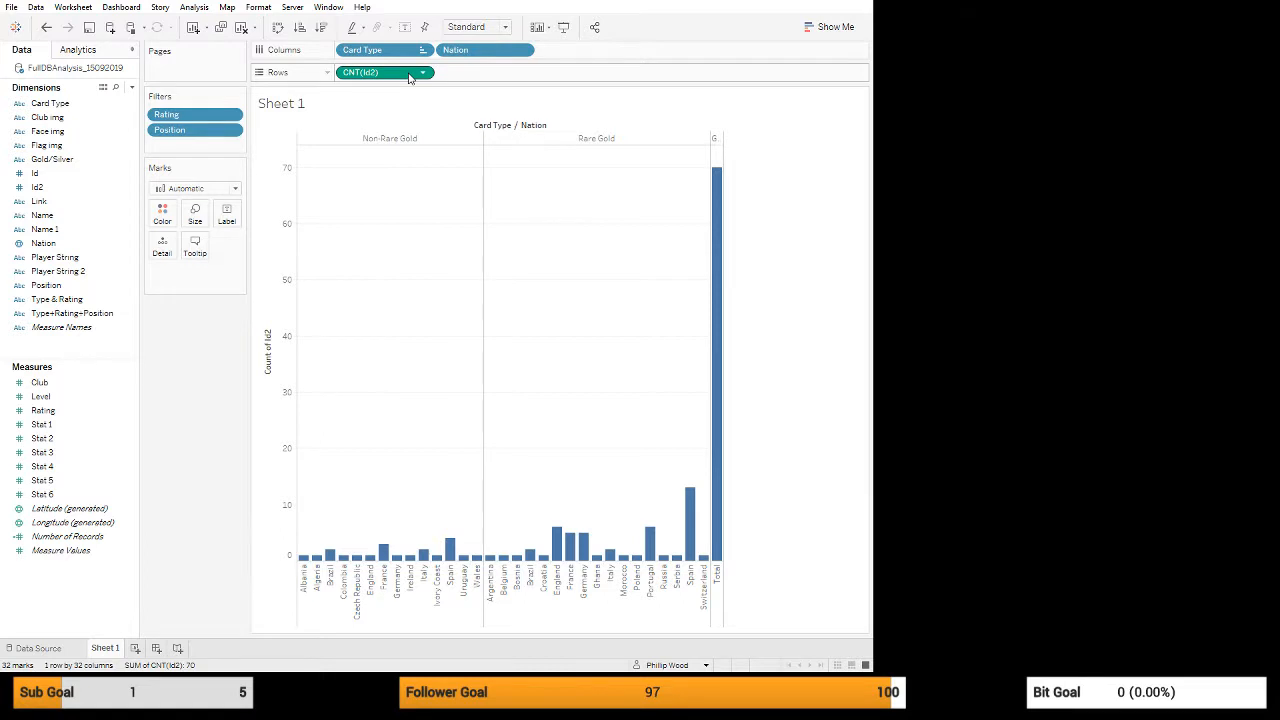
- Replace the count in the rows with a distinct count of Id2 and remove the grand total from the chart
drag(409, 77, 232, 287)
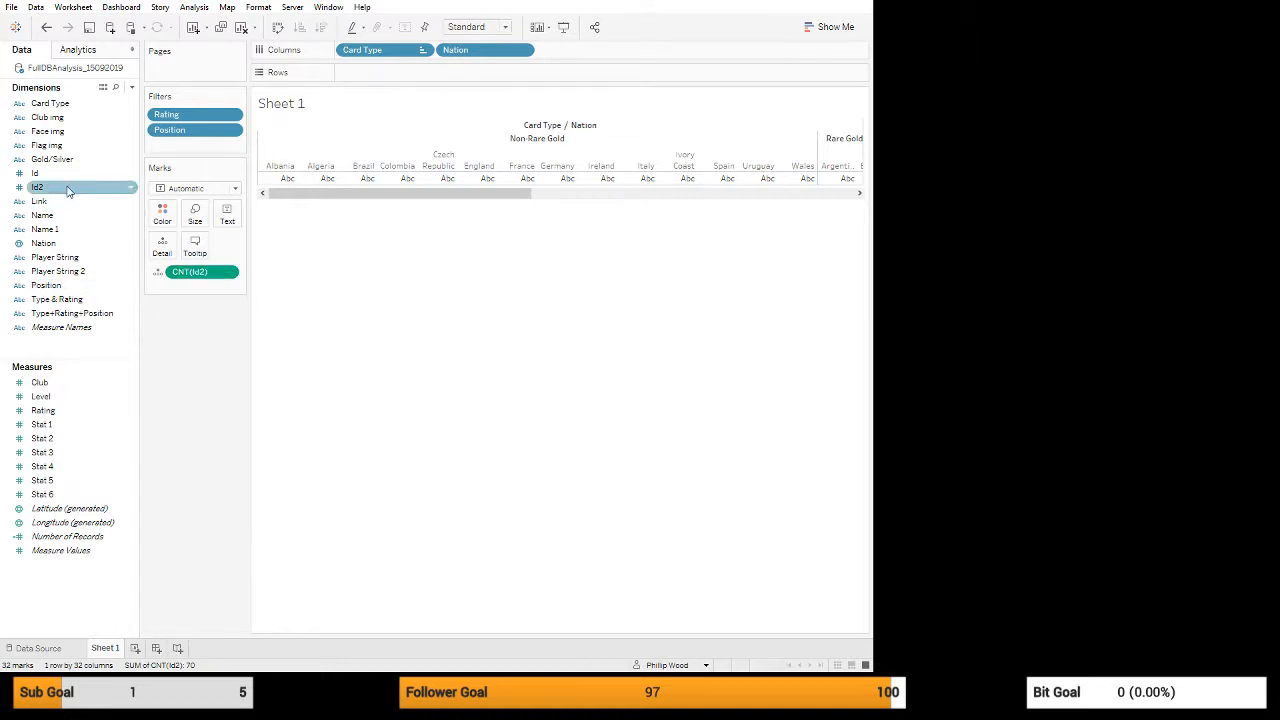
drag(72, 187, 389, 80)
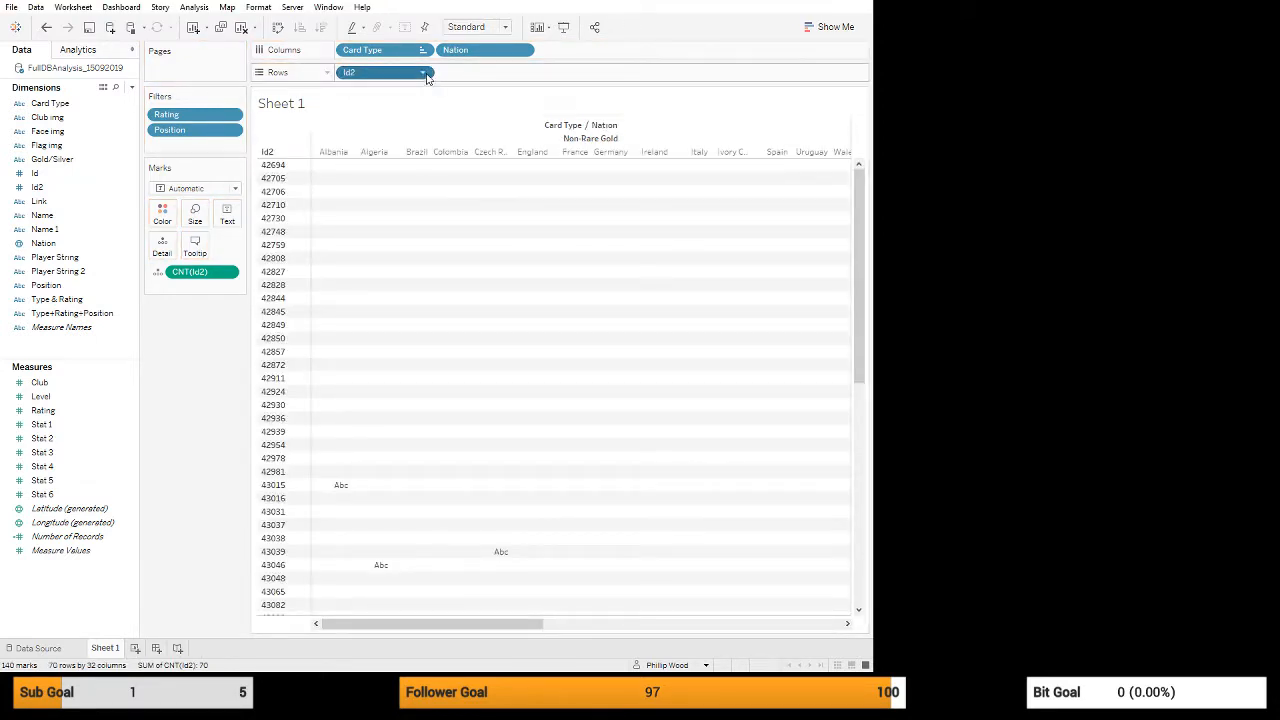
click(499, 322)
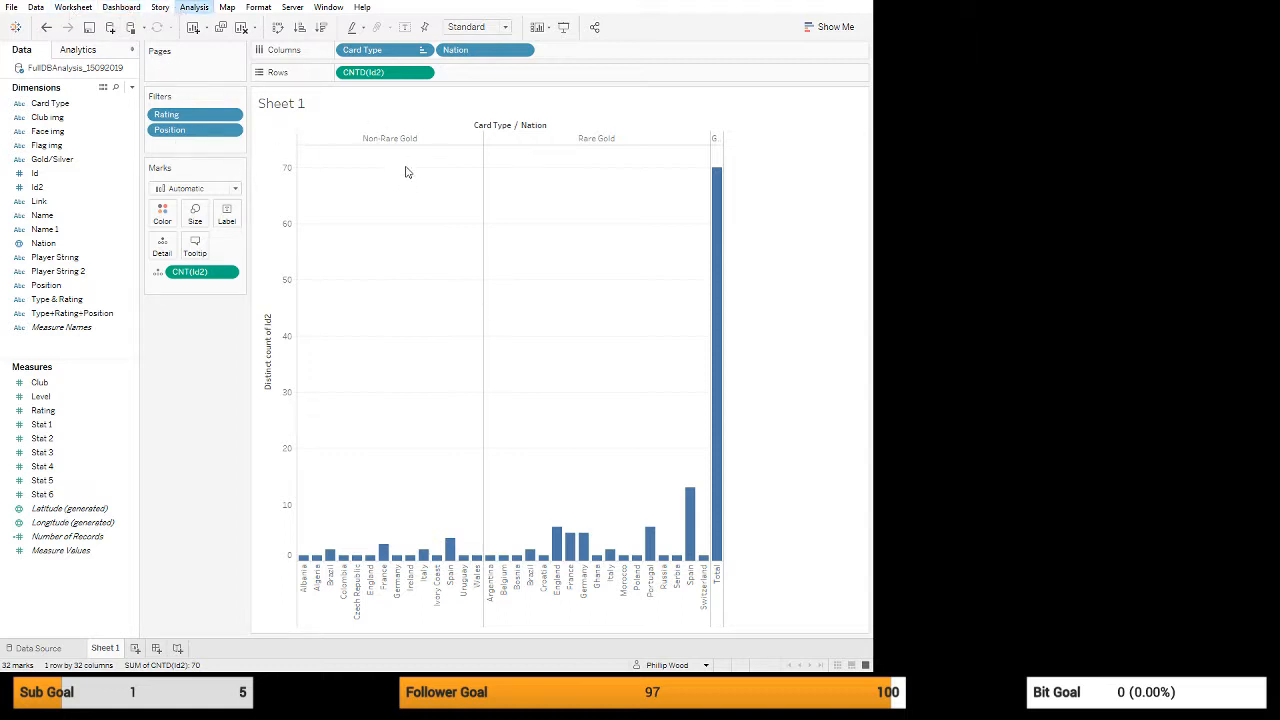
click(402, 129)
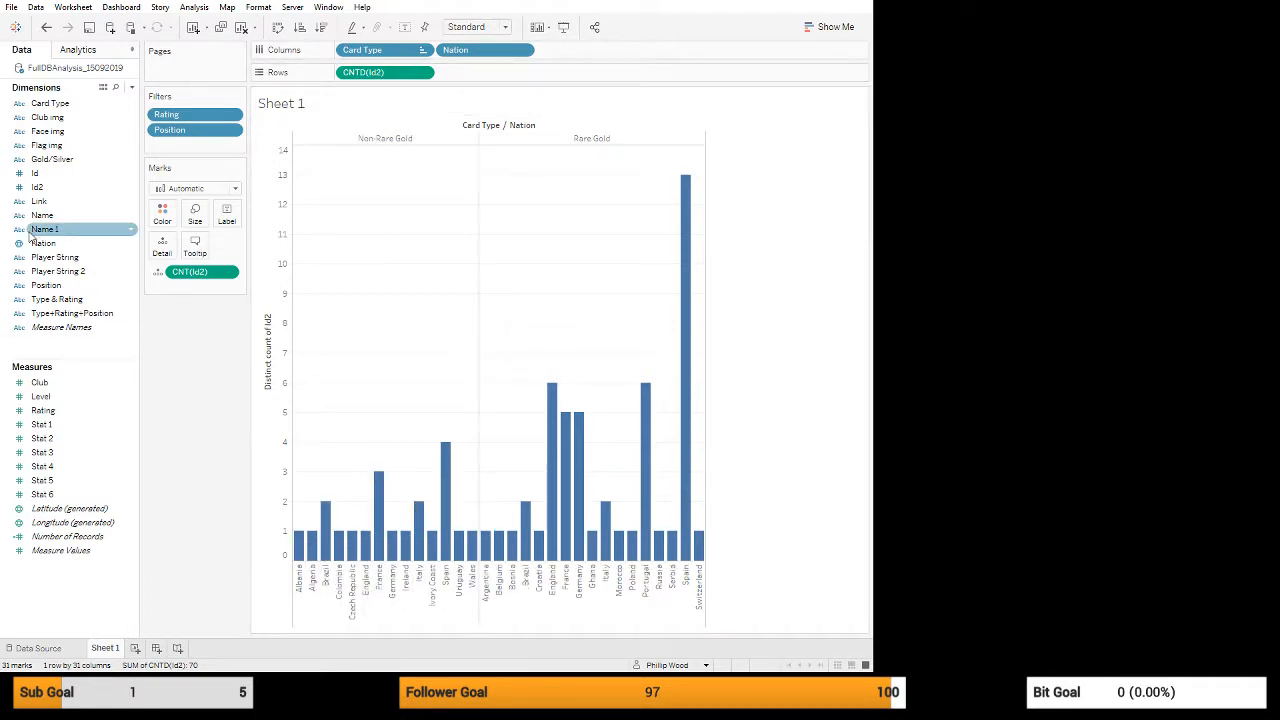
- Add Position after Card Type in the columns and use Nation to colour the bars
drag(66, 288, 347, 72)
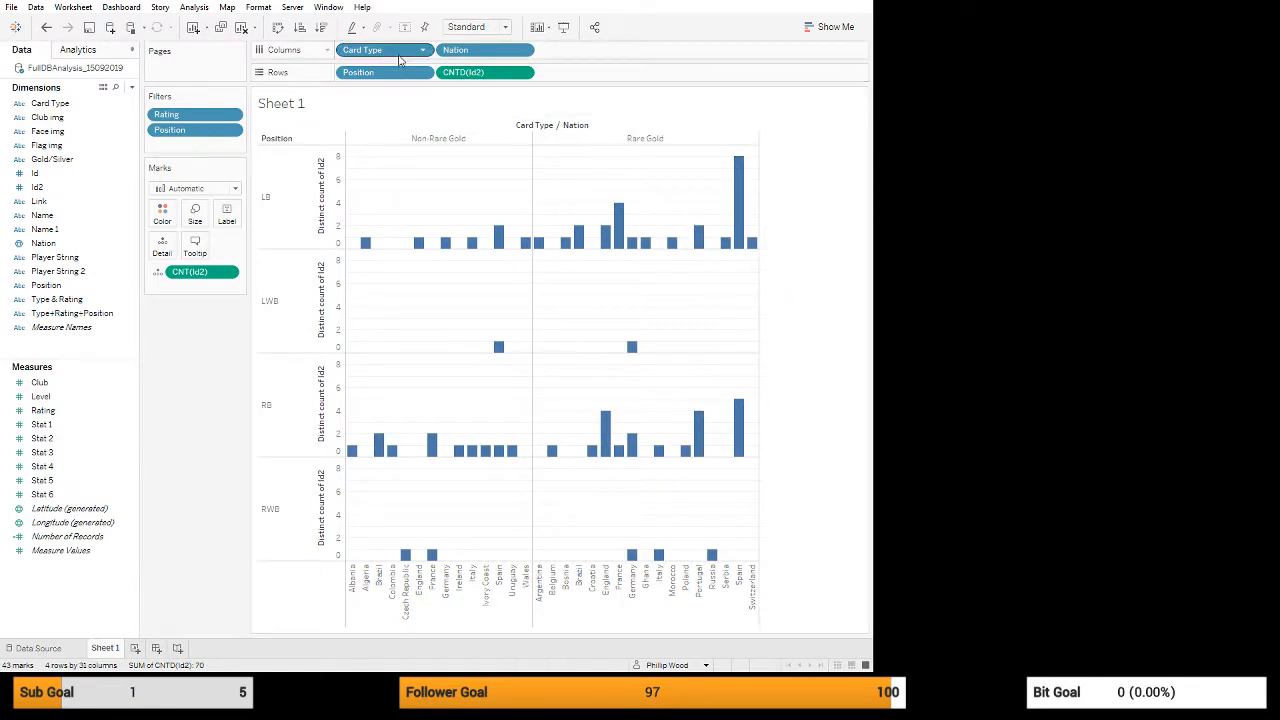
drag(456, 56, 161, 220)
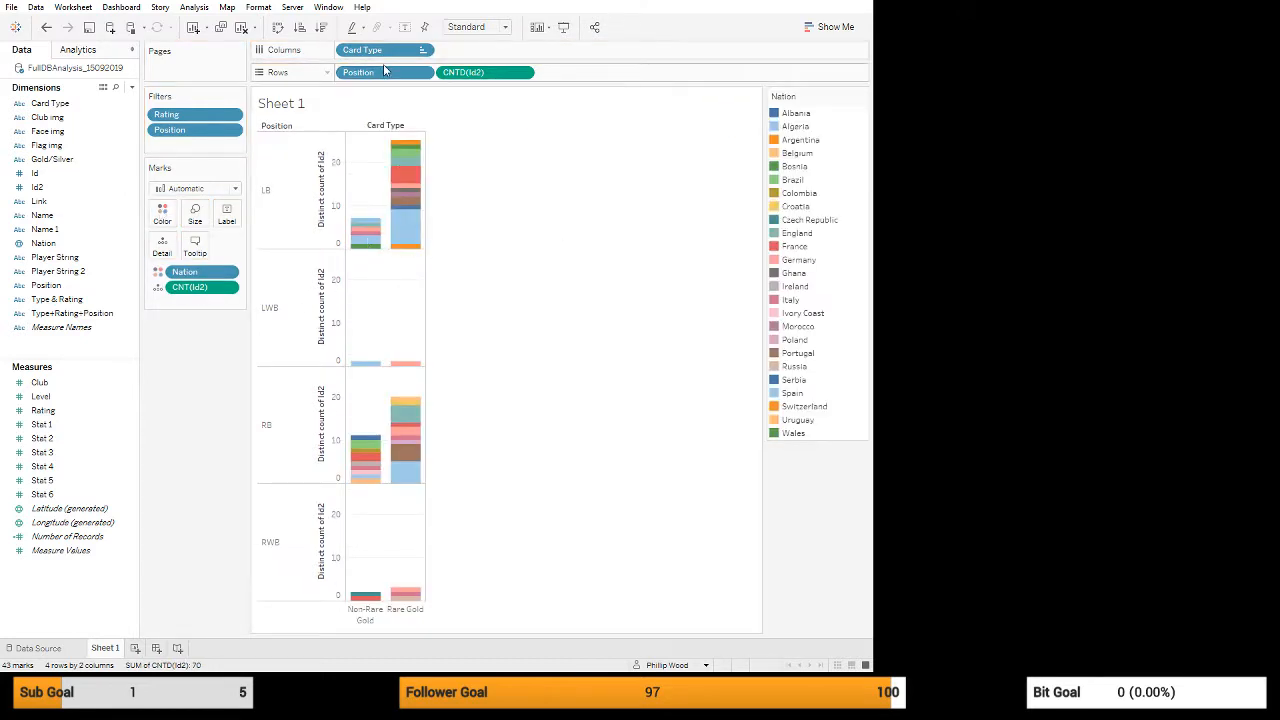
drag(385, 72, 499, 53)
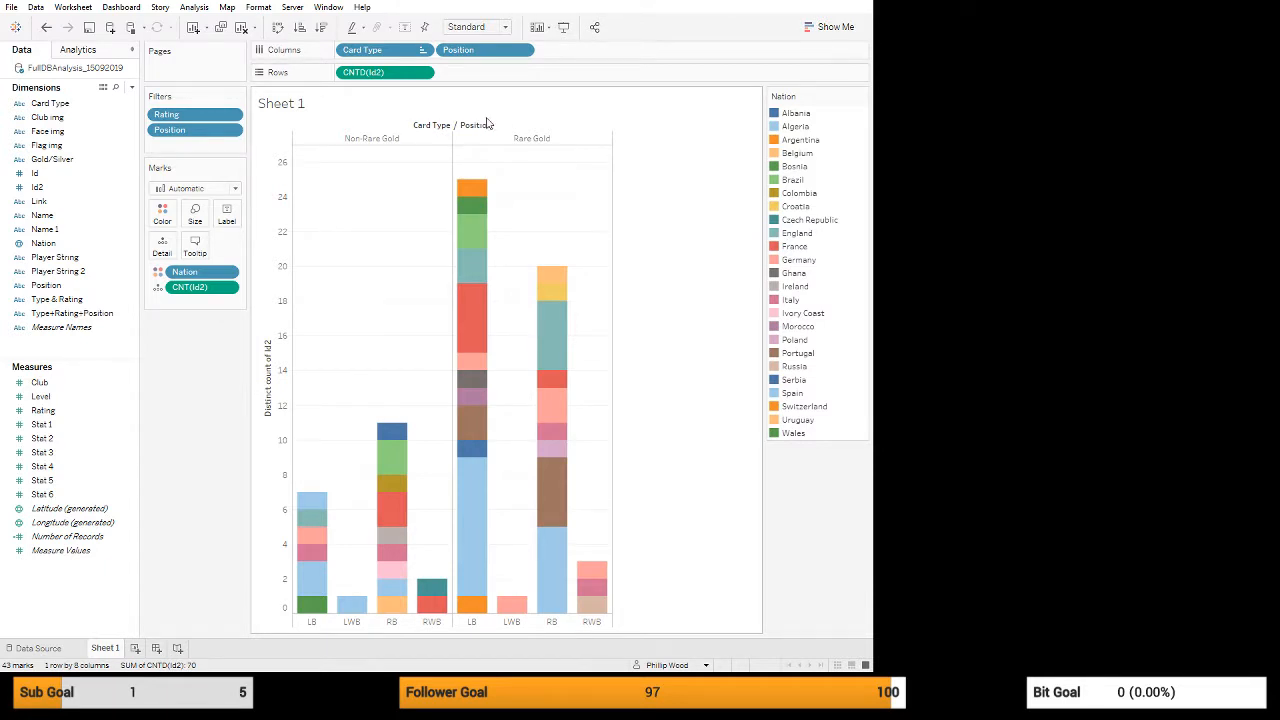
- Try colouring the bars by Position instead of Nation
drag(484, 52, 162, 213)
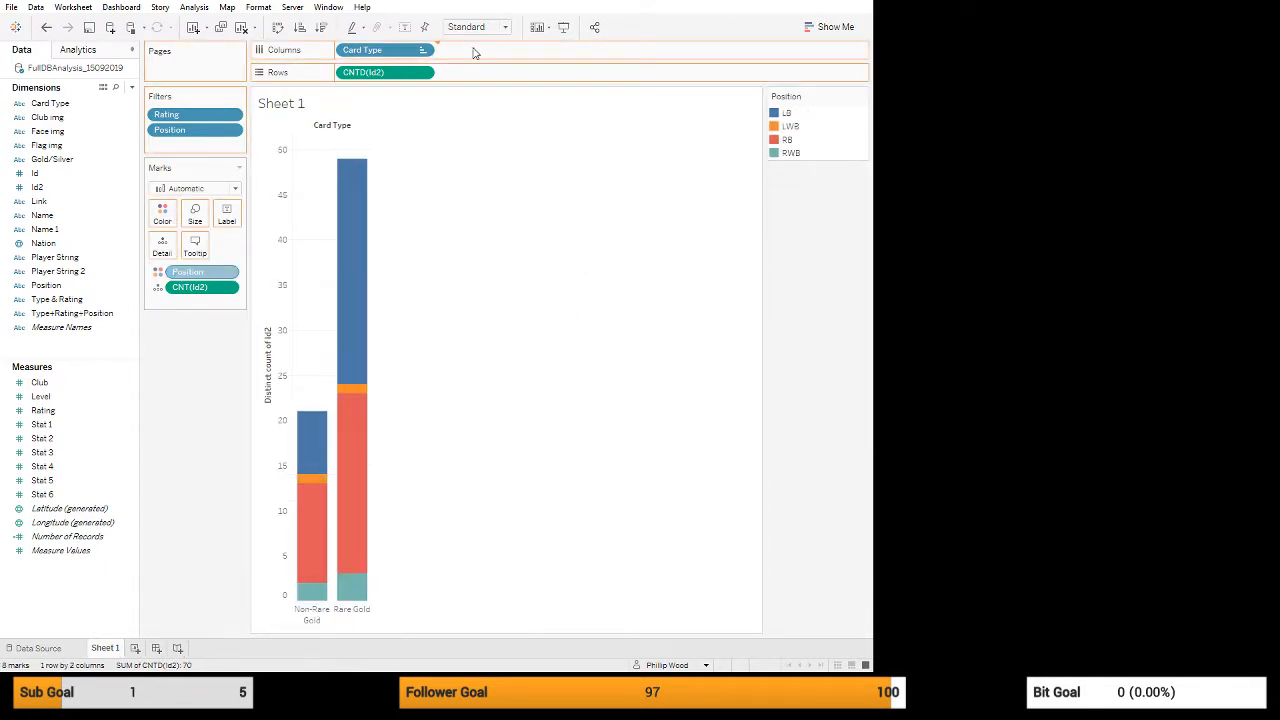
drag(475, 53, 475, 53)
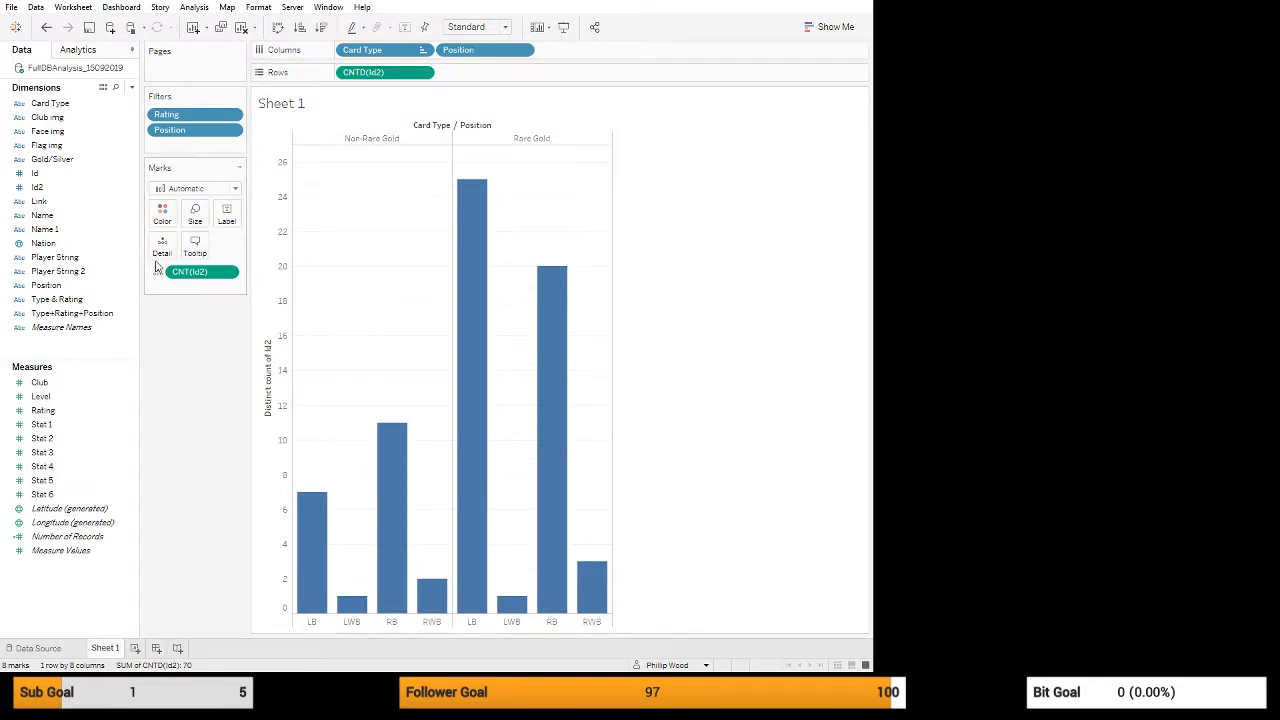
drag(58, 271, 162, 217)
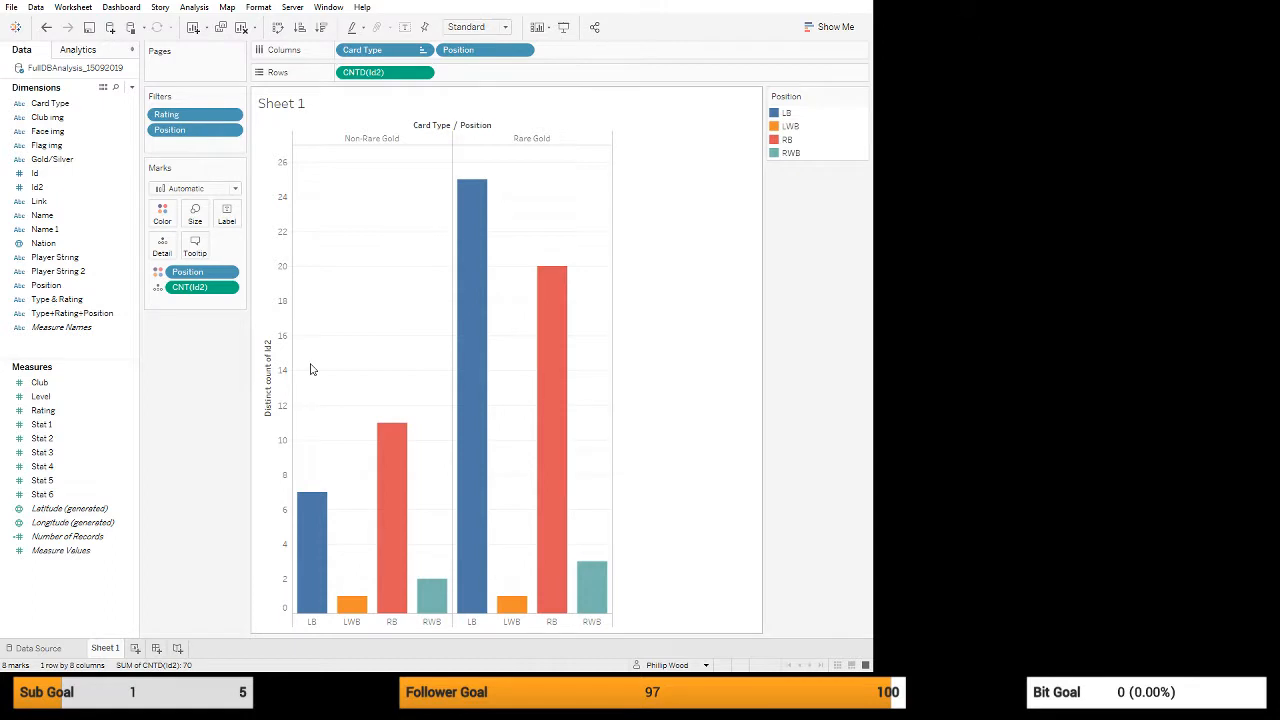
drag(200, 272, 203, 371)
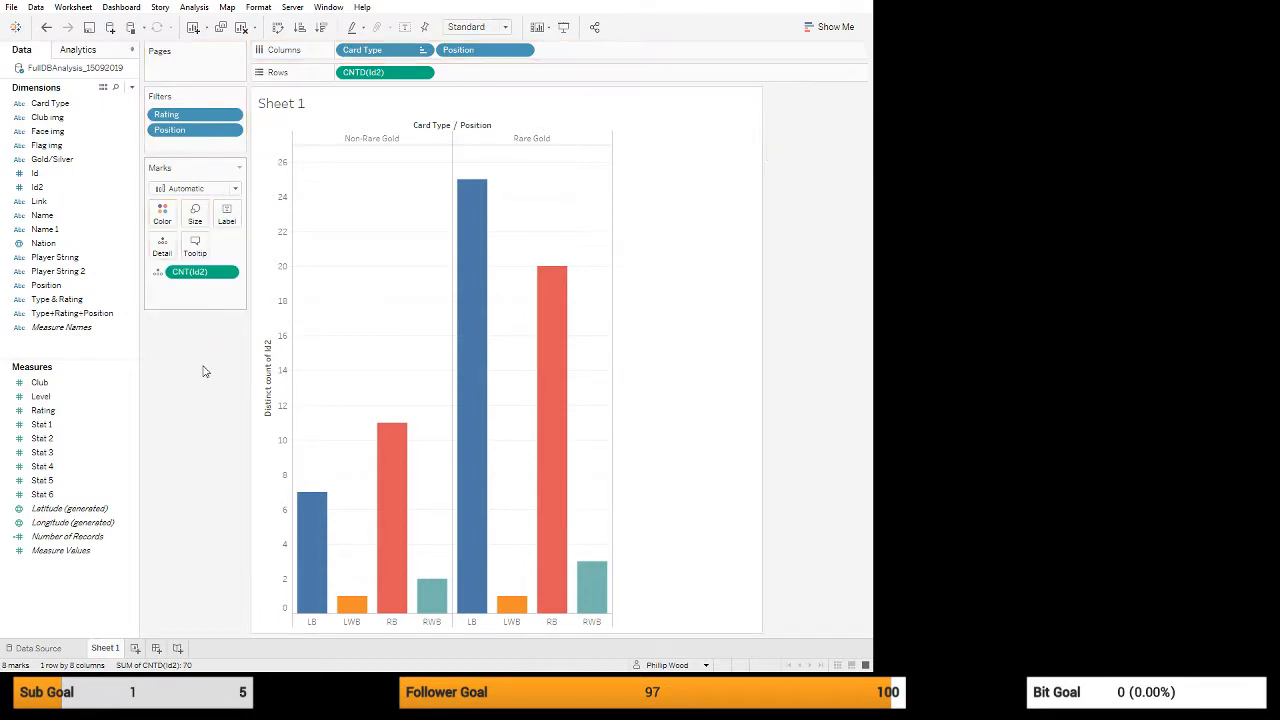
- Colour the bars by Nation and label each segment with CNT(Id2)
drag(77, 244, 169, 209)
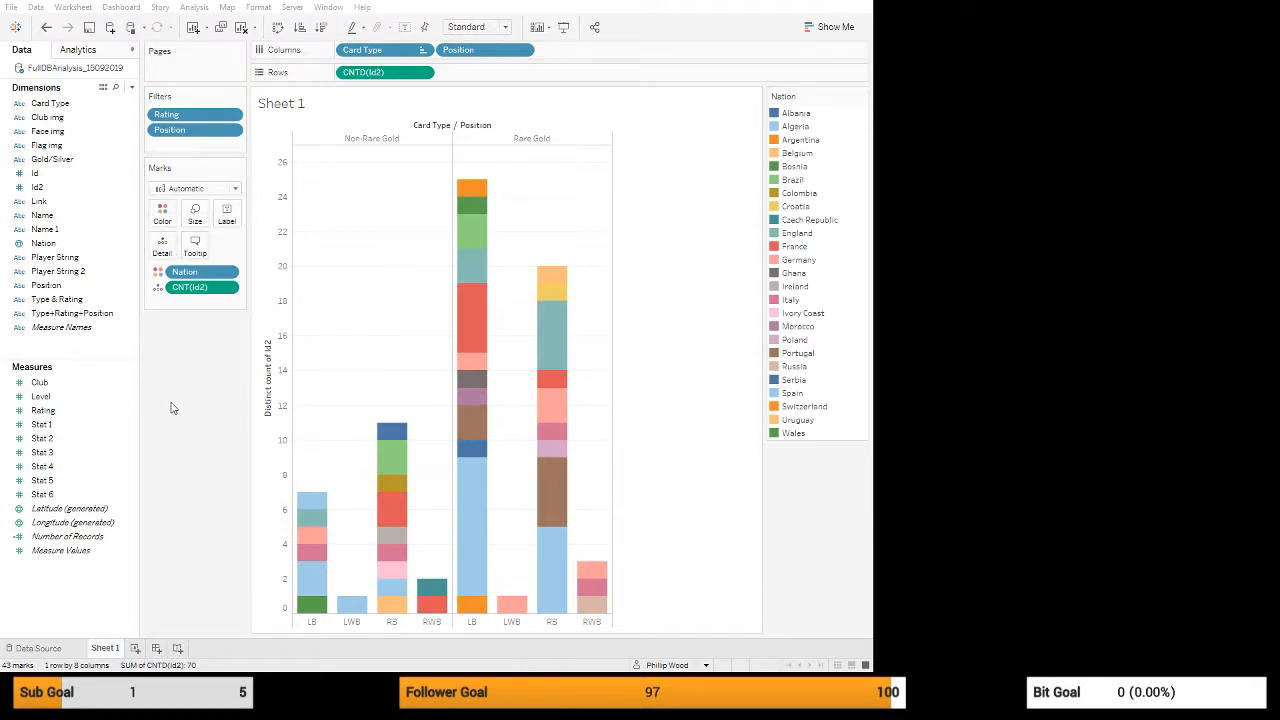
click(158, 288)
click(186, 322)
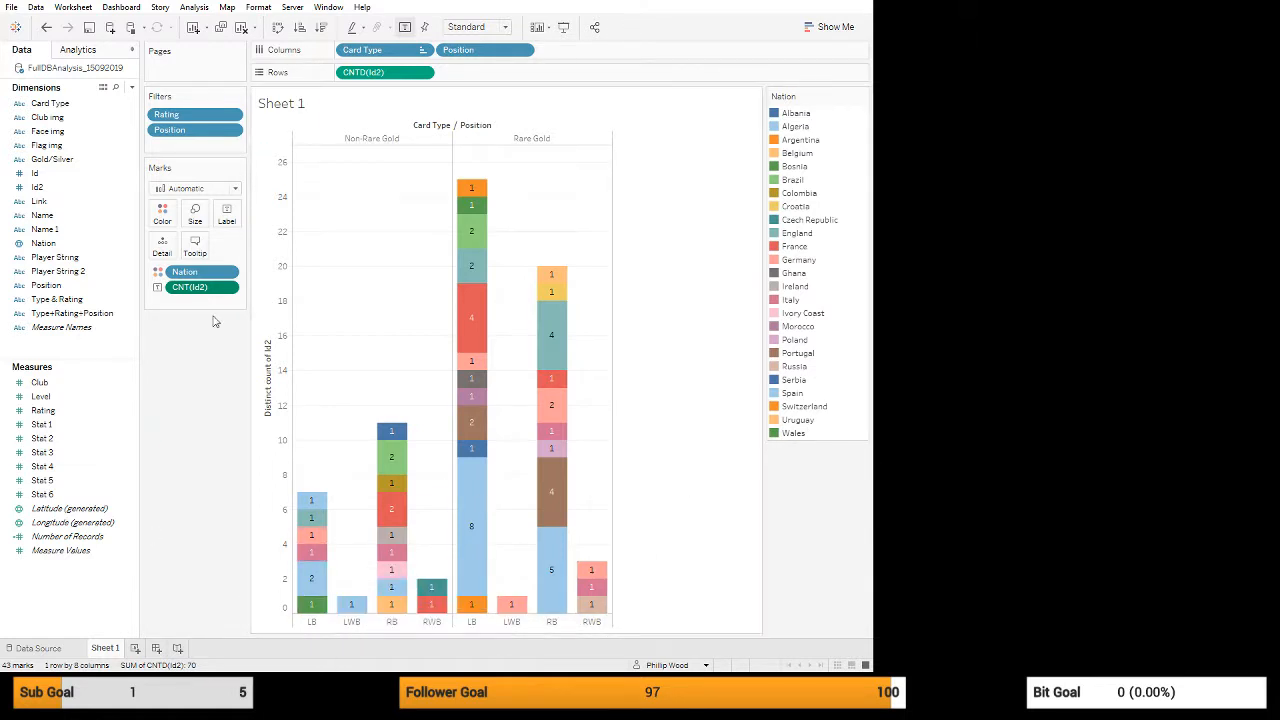
- Create a Grouped Position field merging LWB into LB and RWB into RB, and use it instead of Position after Card Type in the columns
click(127, 289)
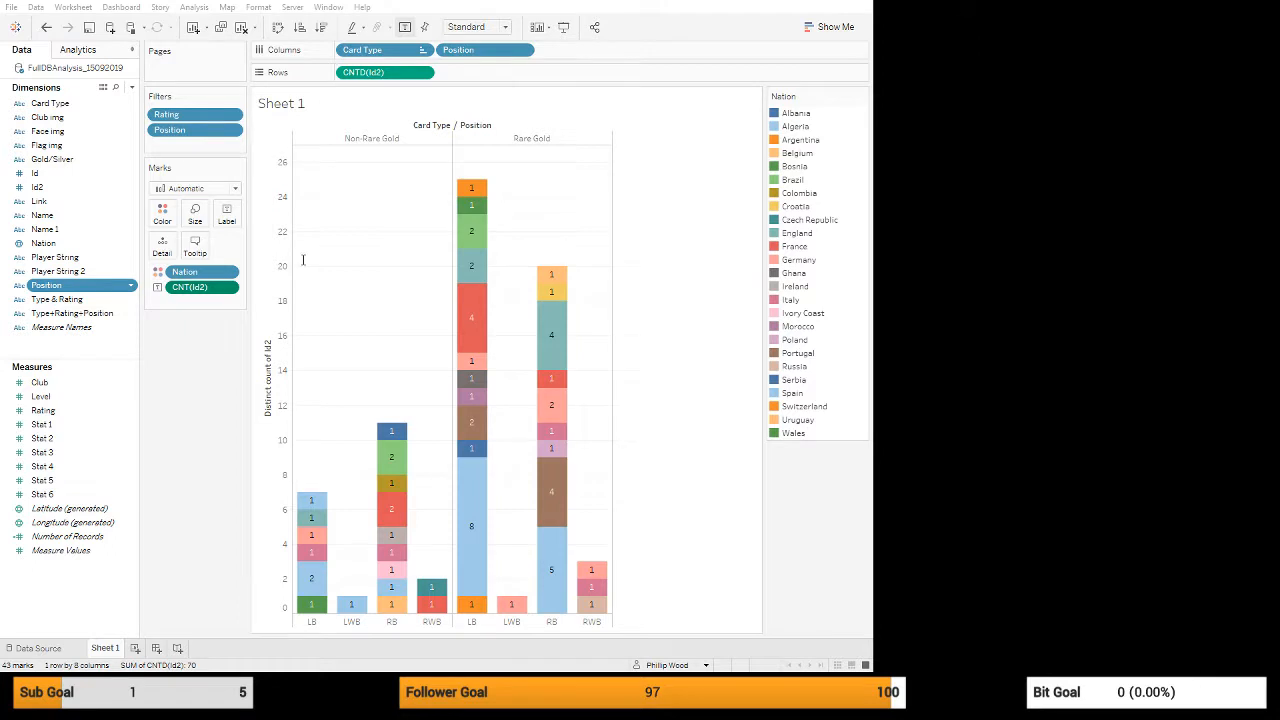
key(ctrl+w)
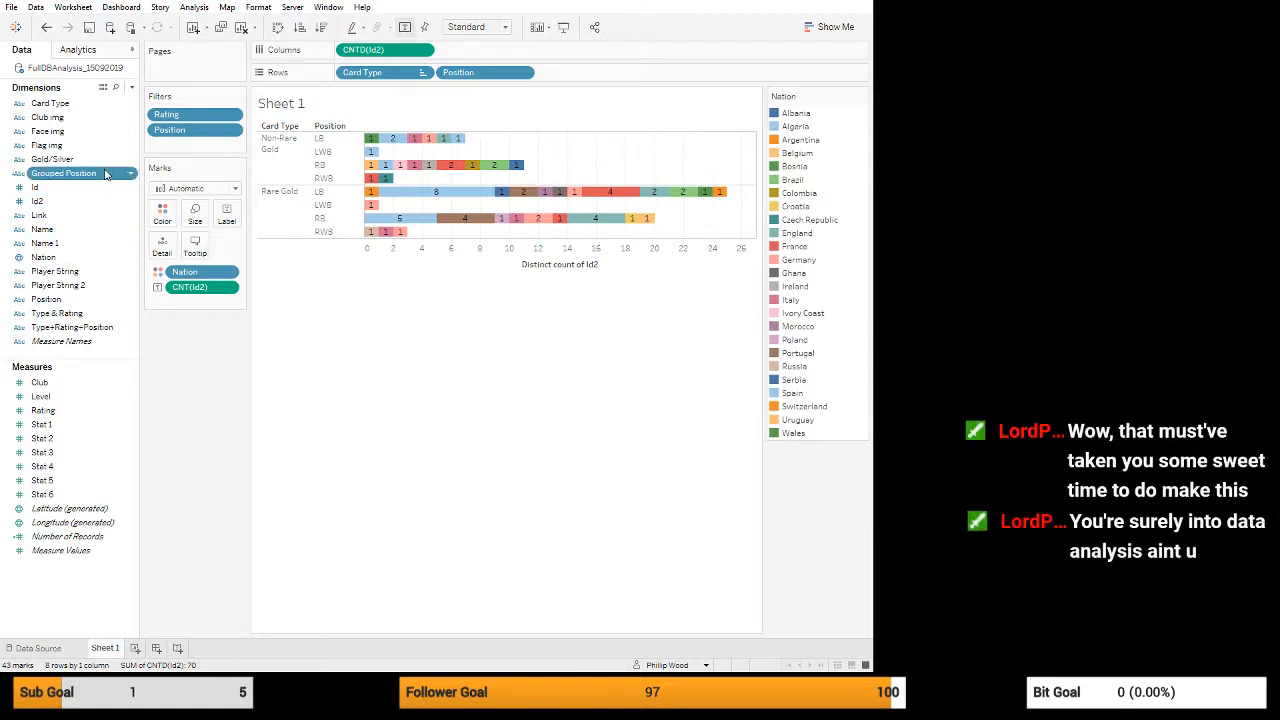
drag(105, 174, 610, 80)
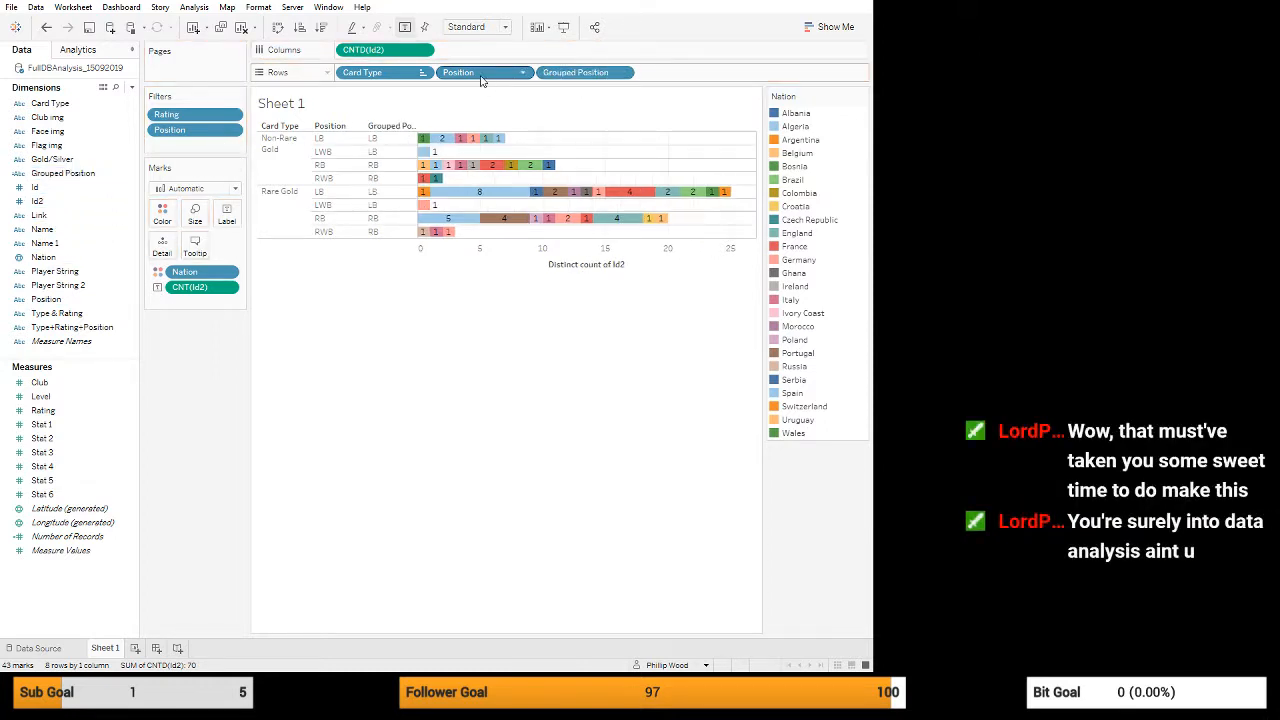
drag(481, 80, 226, 381)
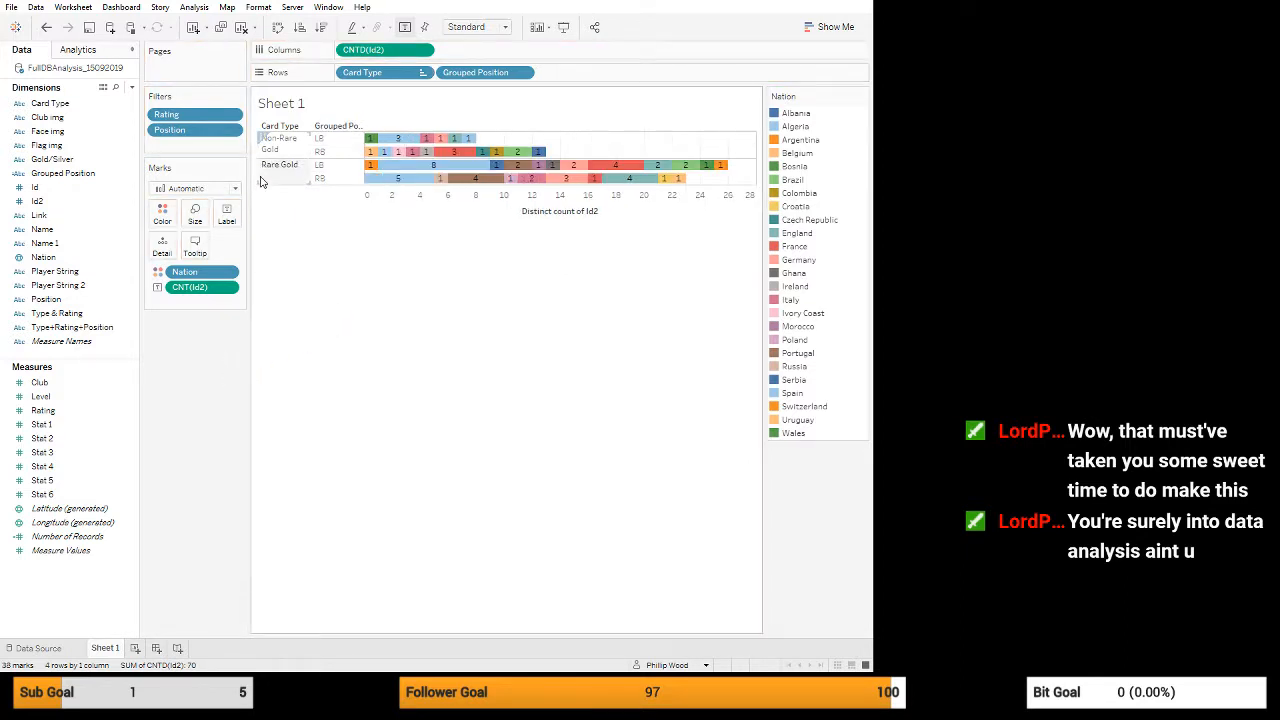
drag(389, 52, 597, 78)
drag(472, 72, 341, 50)
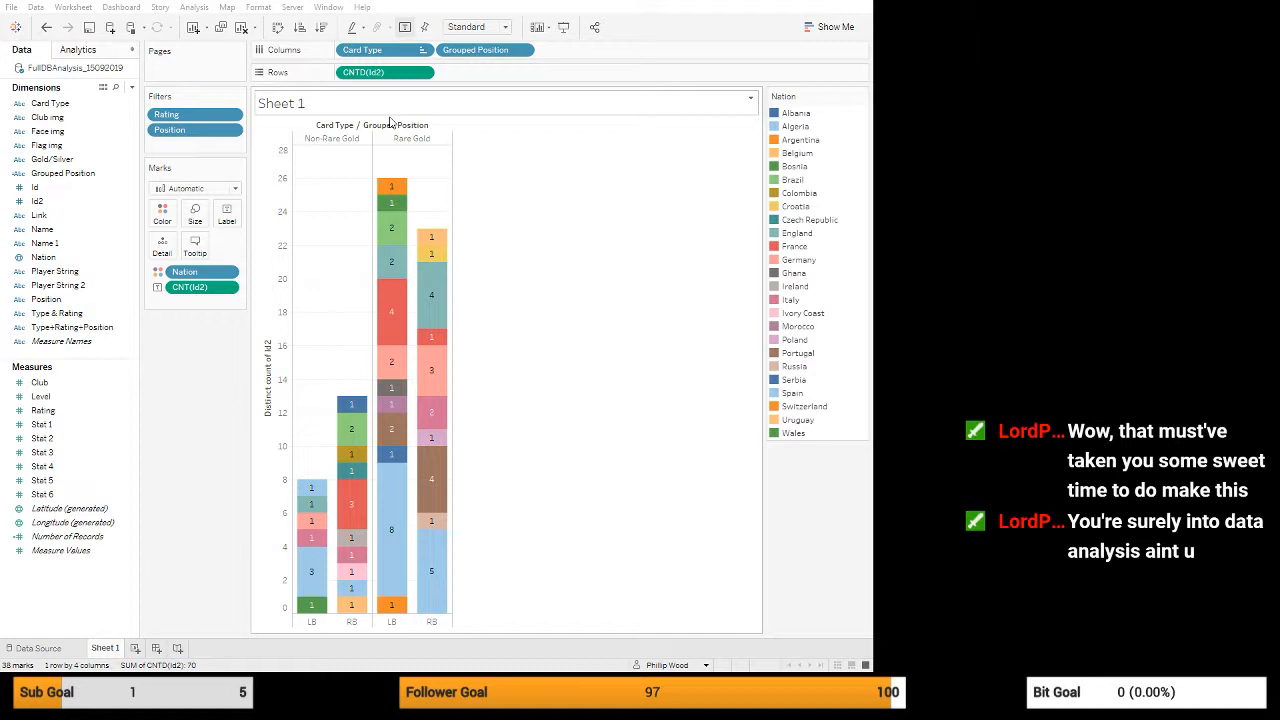
- Title the sheet "79-84 Rated LB/RB" and set the chart to Fit Width
click(690, 463)
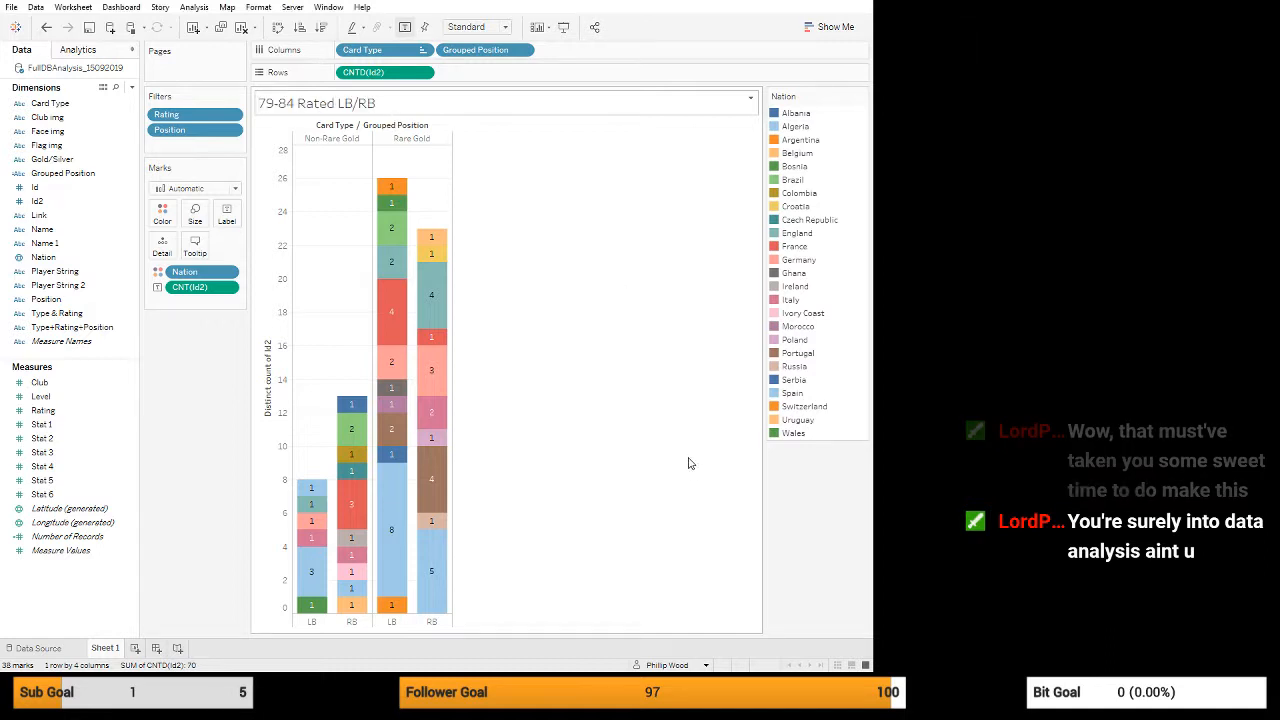
click(507, 28)
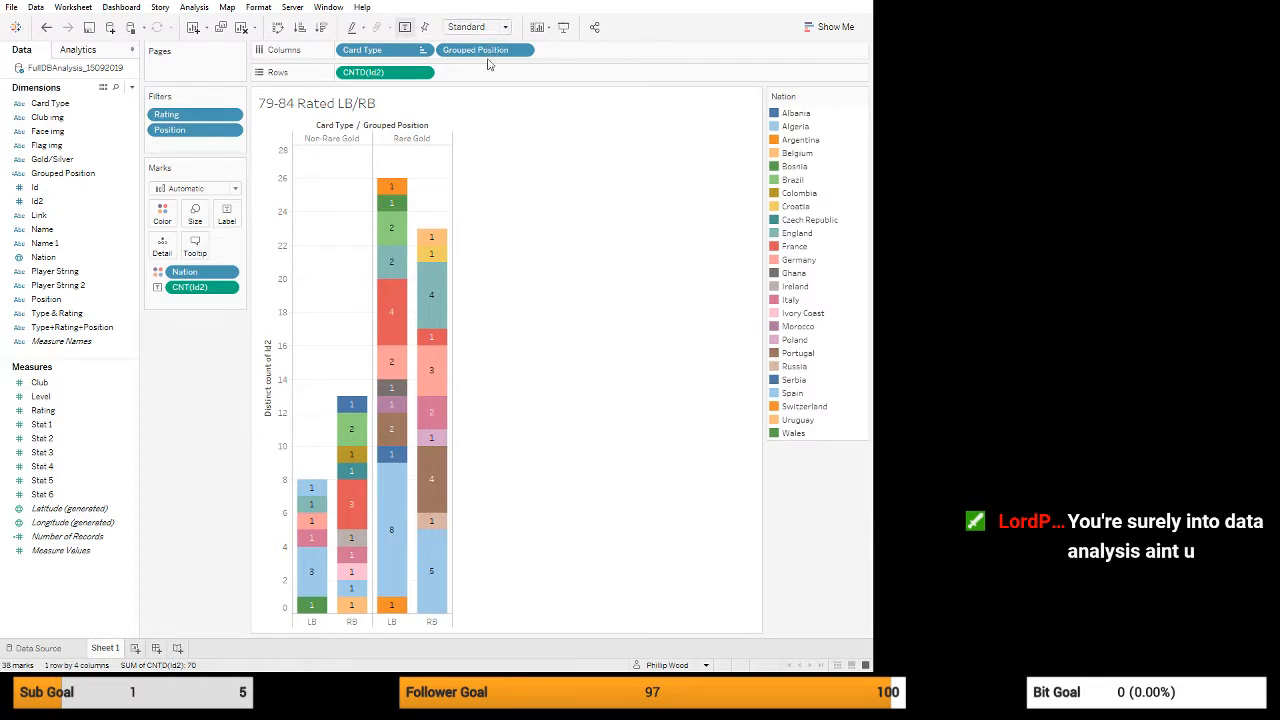
click(488, 59)
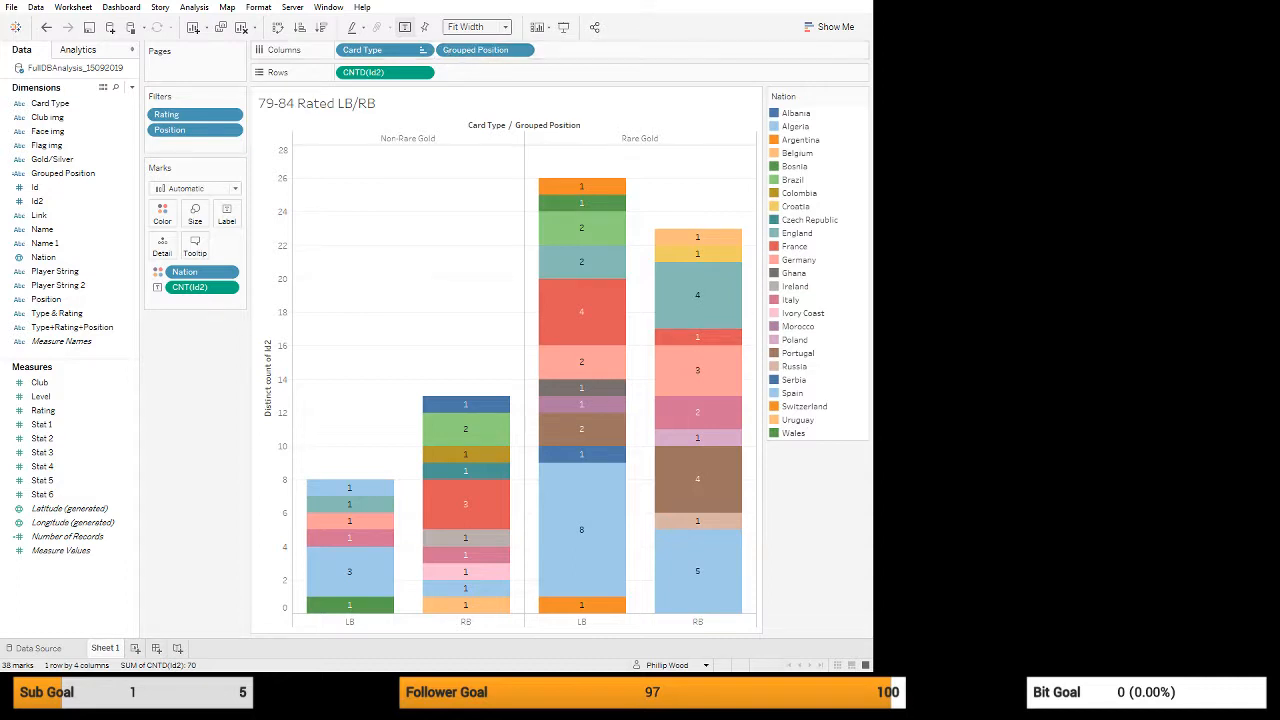
- Add a Nation filter keeping only Argentina, Brazil, Colombia, England, France, Germany, Italy, Portugal and Spain
click(799, 141)
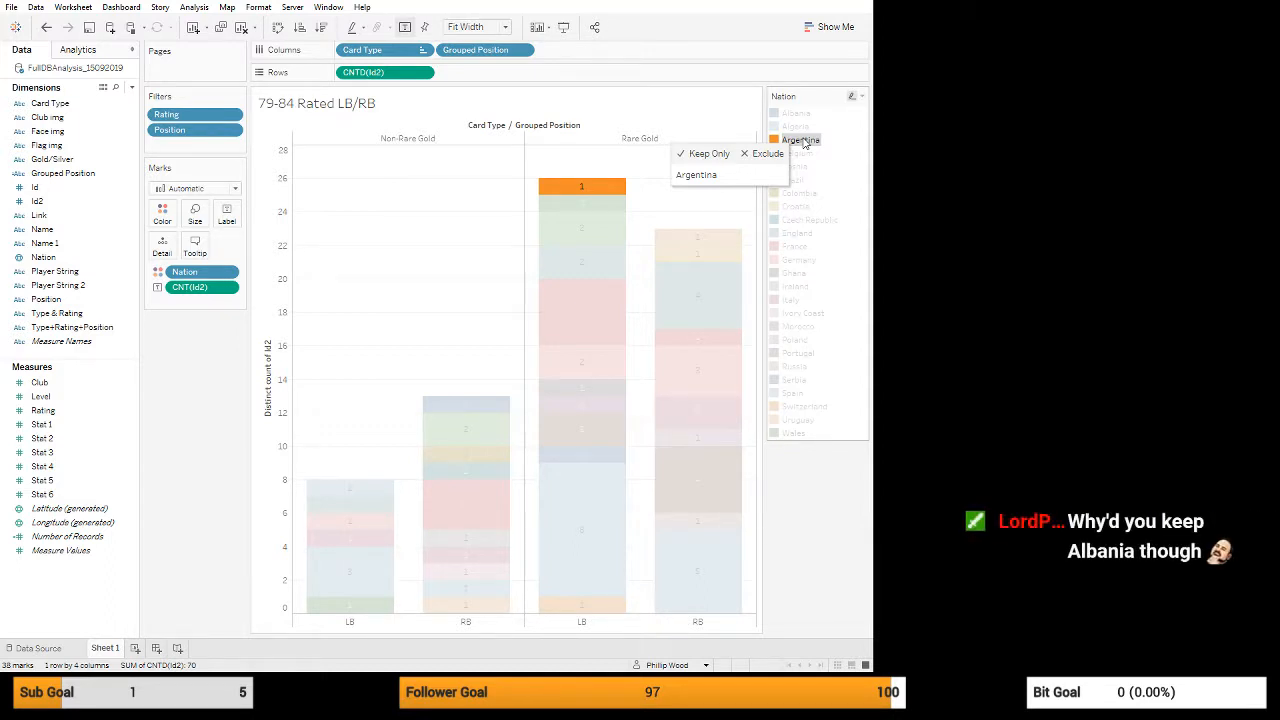
click(804, 143)
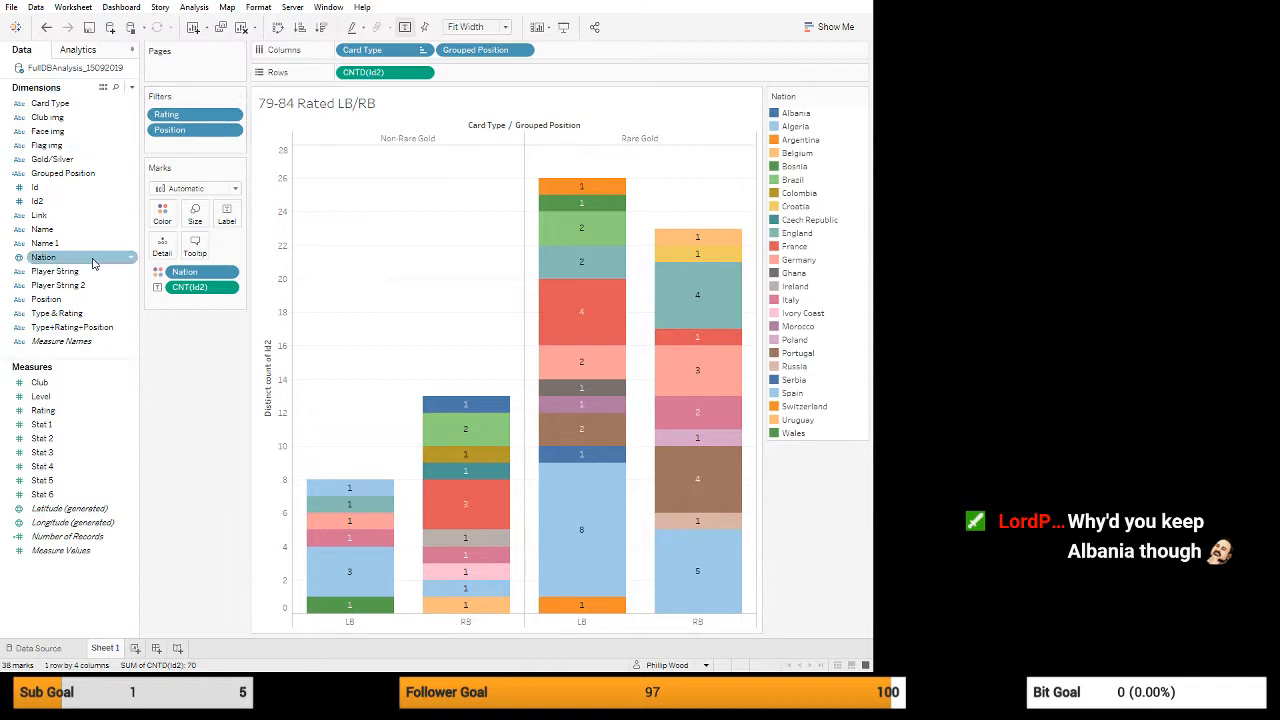
drag(98, 252, 329, 200)
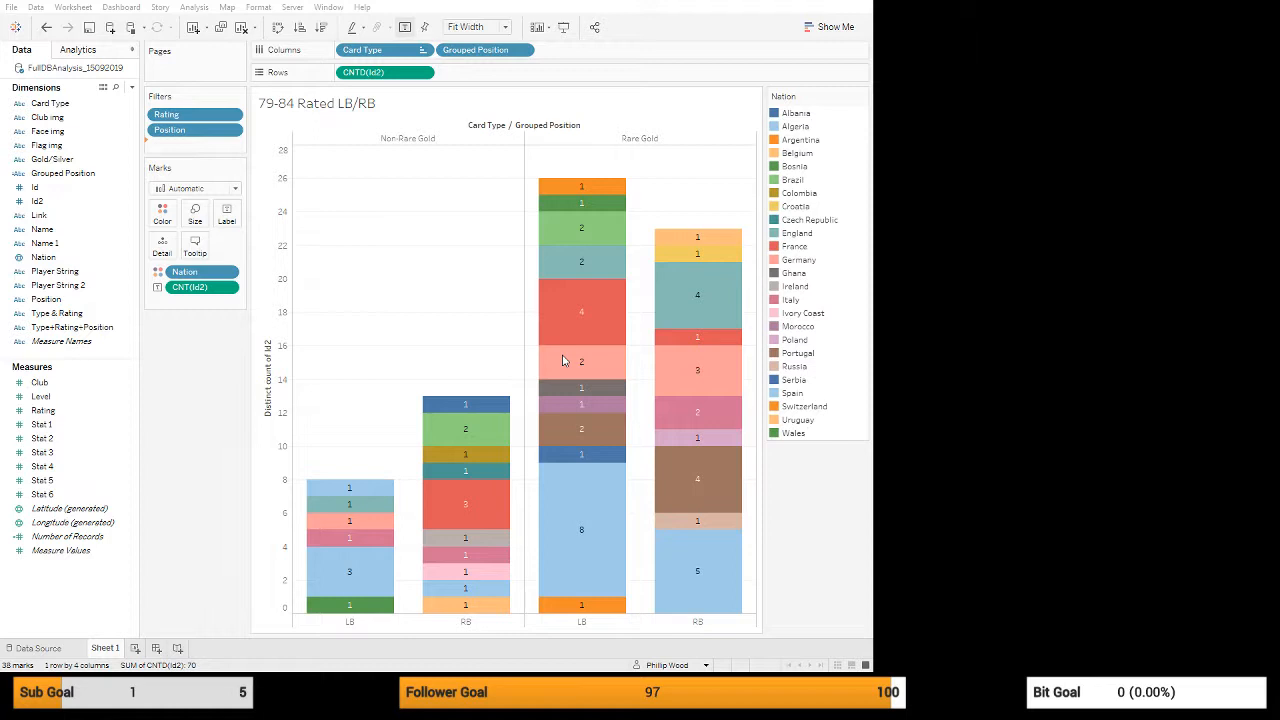
click(454, 497)
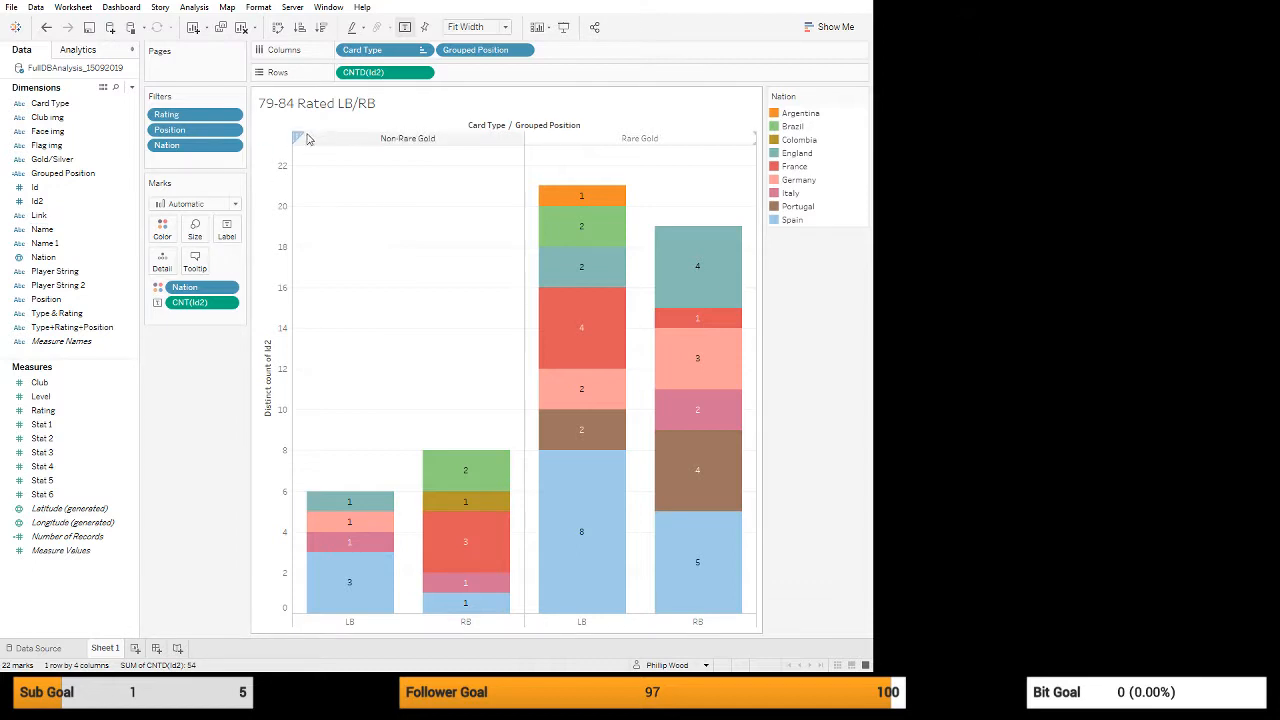
- Extend the Position filter to also include LM, LW, RM and RW
click(236, 131)
click(208, 149)
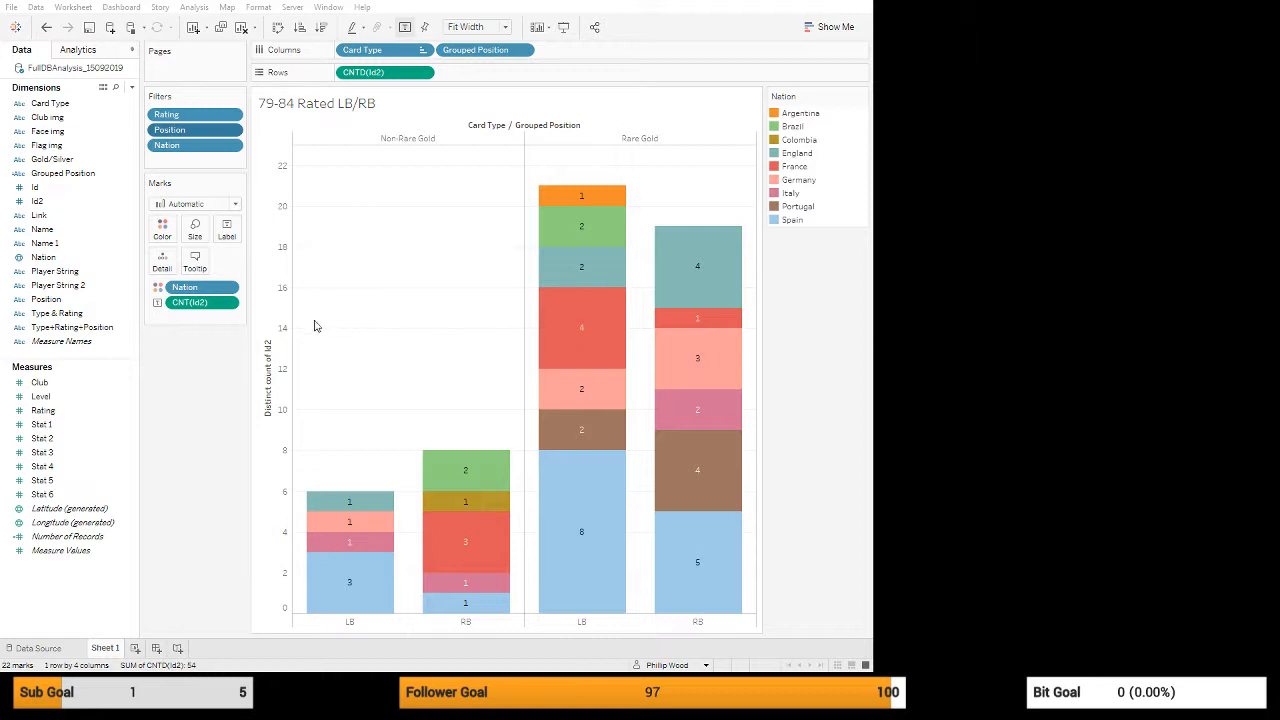
click(452, 504)
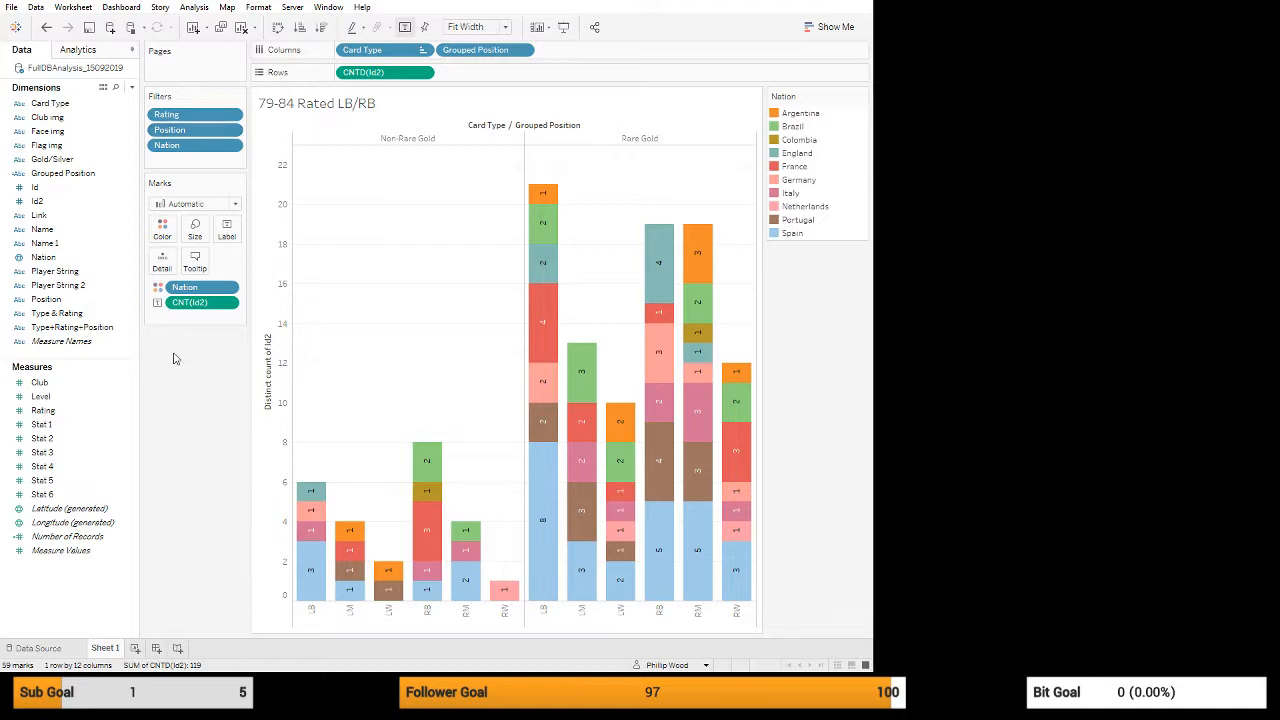
- Format the CNT(Id2) labels with a custom alignment so the numbers in the bars run horizontally
click(57, 440)
click(228, 302)
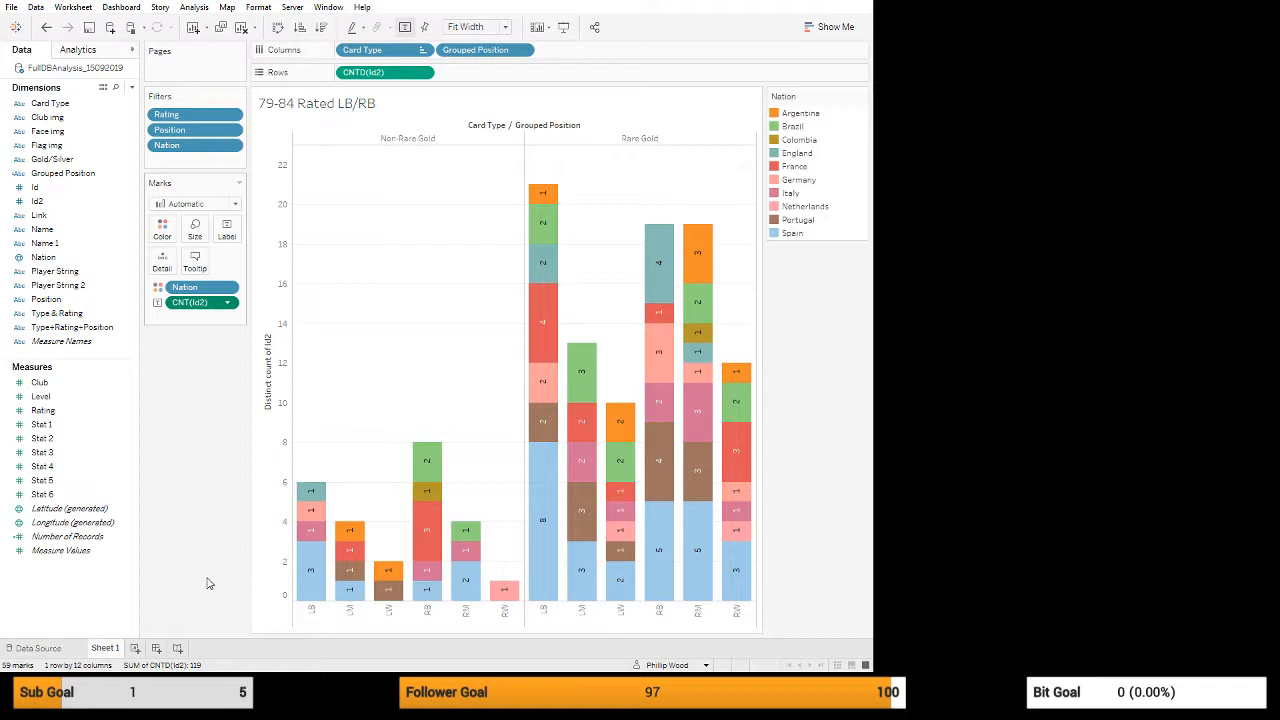
click(216, 358)
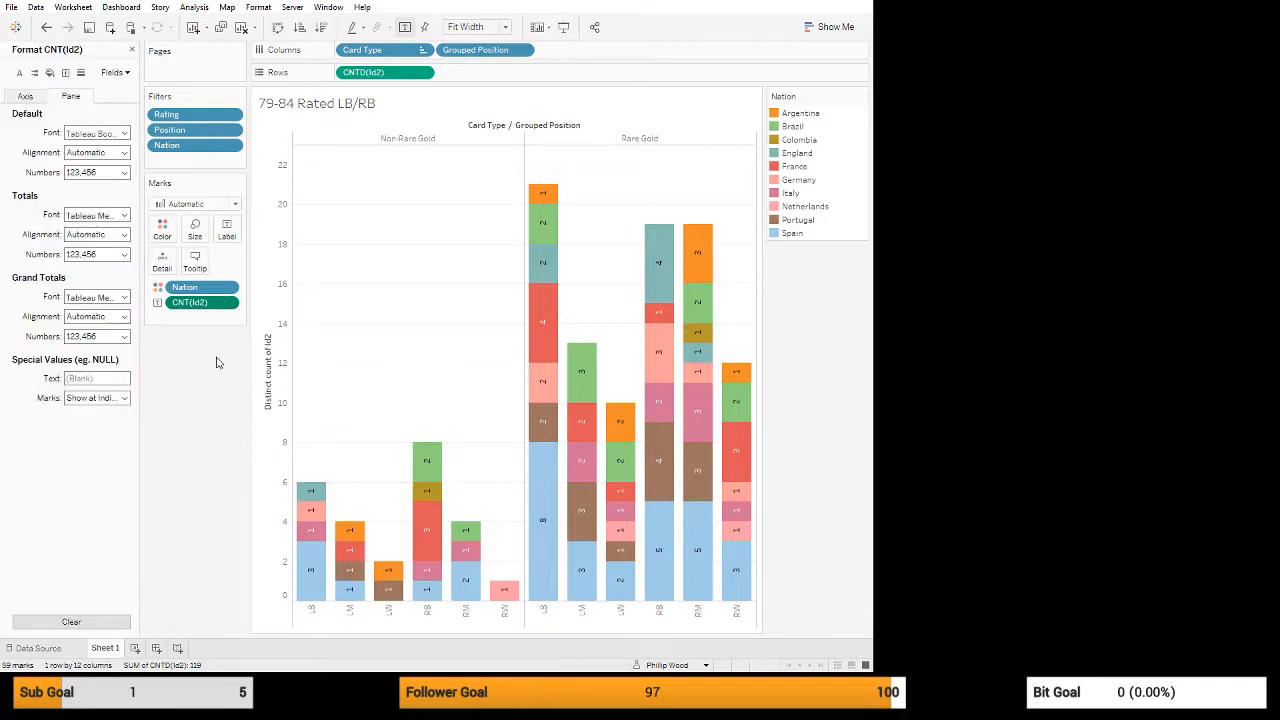
click(147, 210)
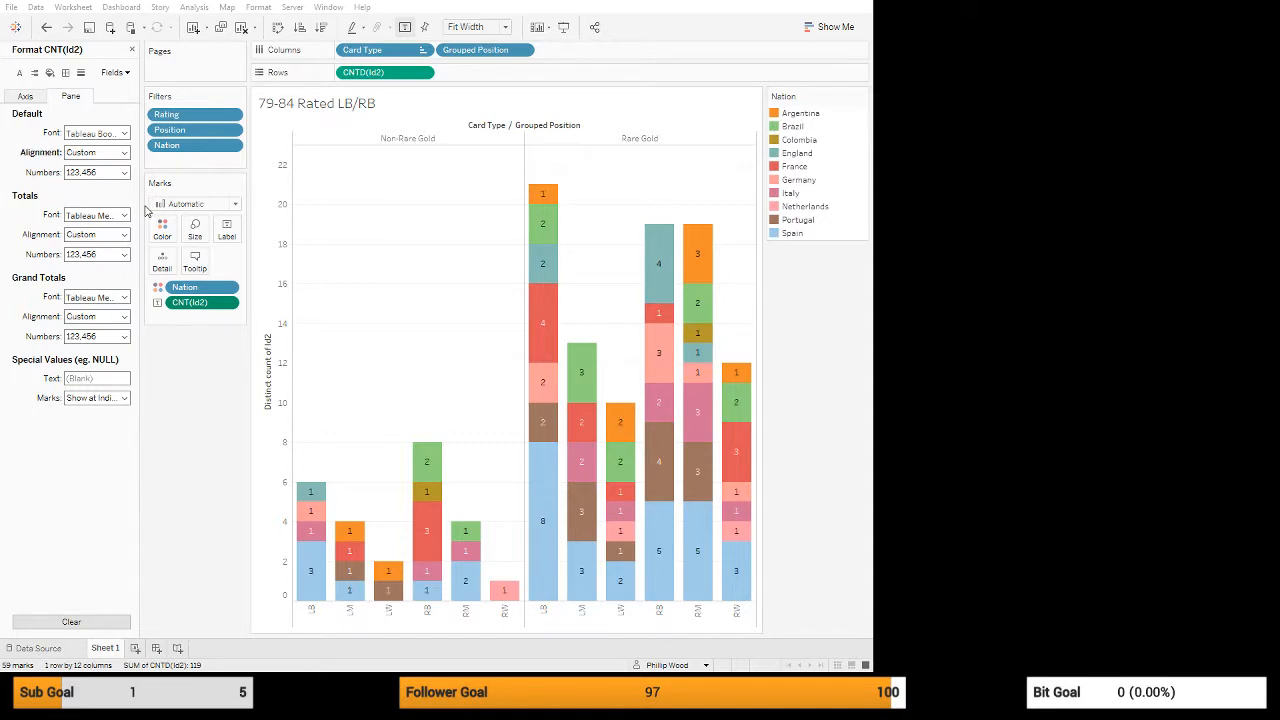
click(165, 384)
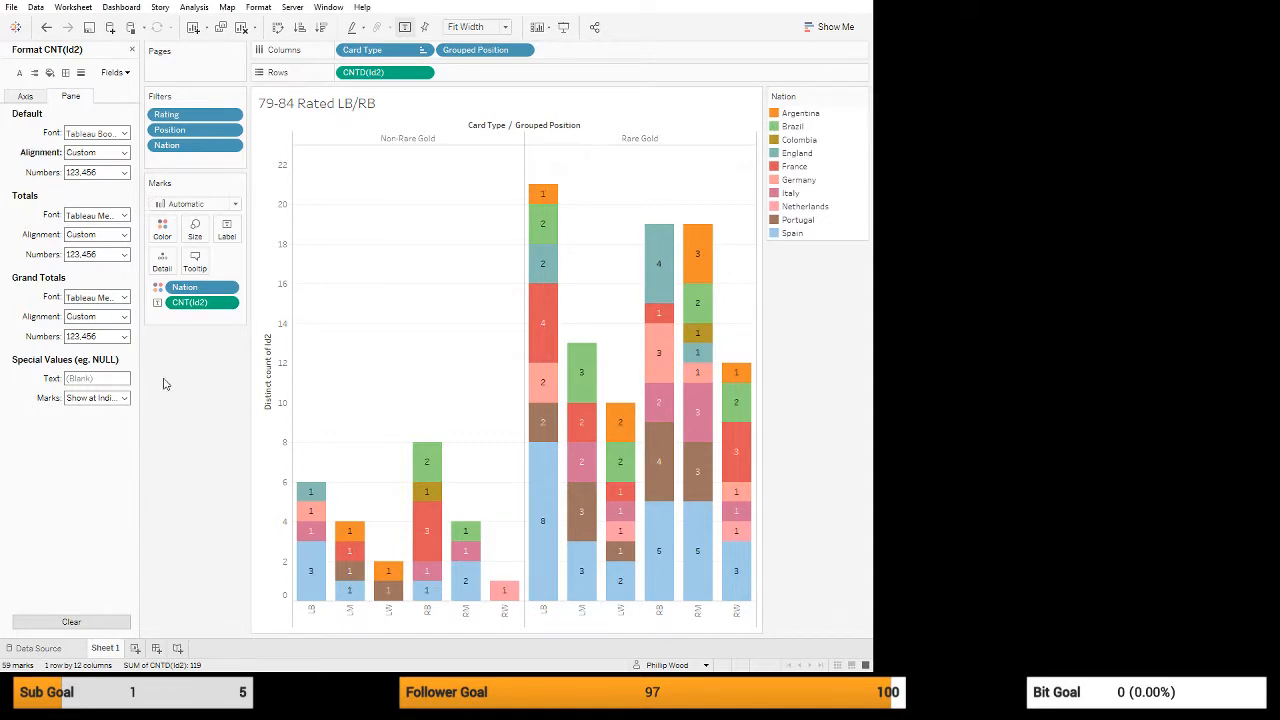
click(132, 49)
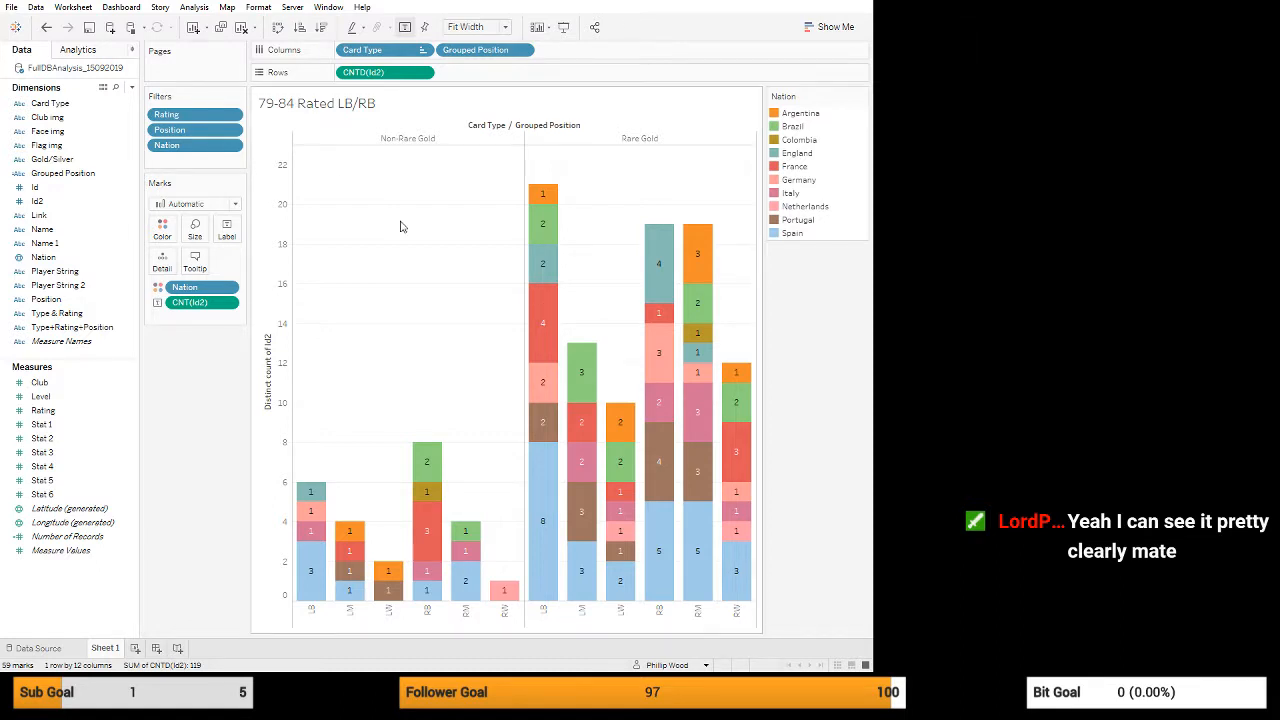
- Examine the nation counts in the Rare Gold bars, comparing the wide midfielders and wingers with the full-backs
mouse_move(680, 404)
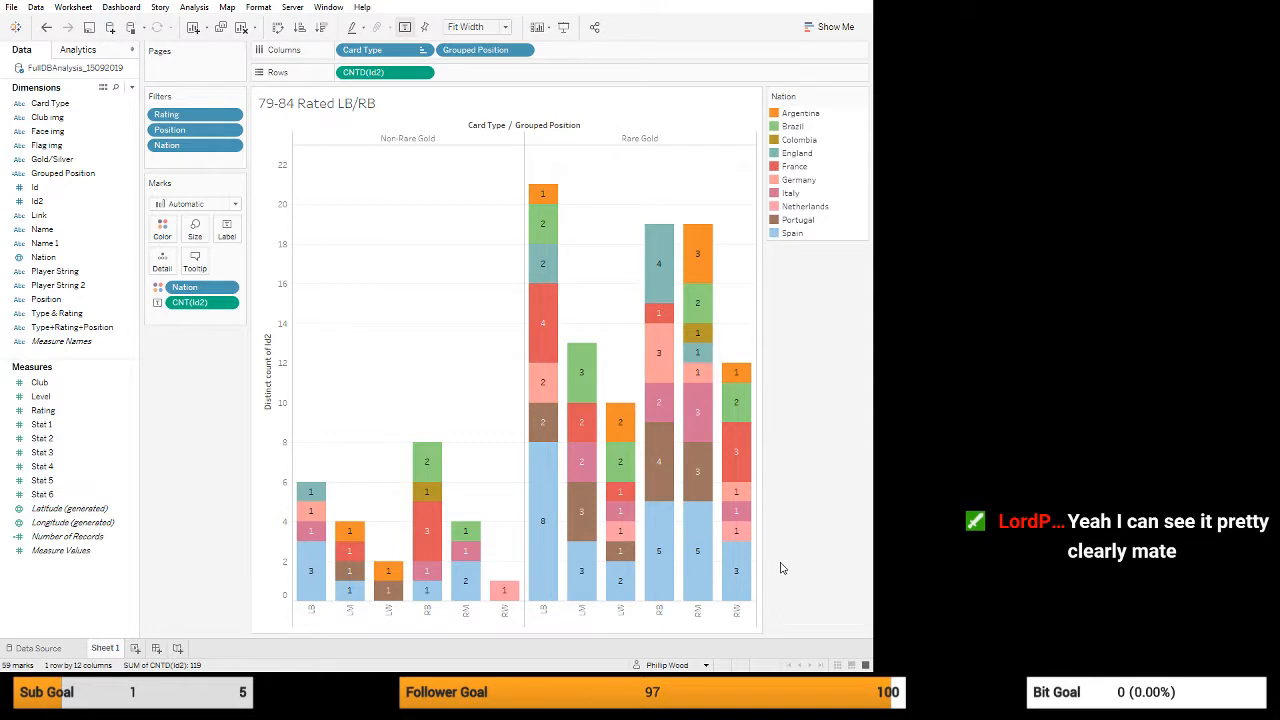
mouse_move(620, 588)
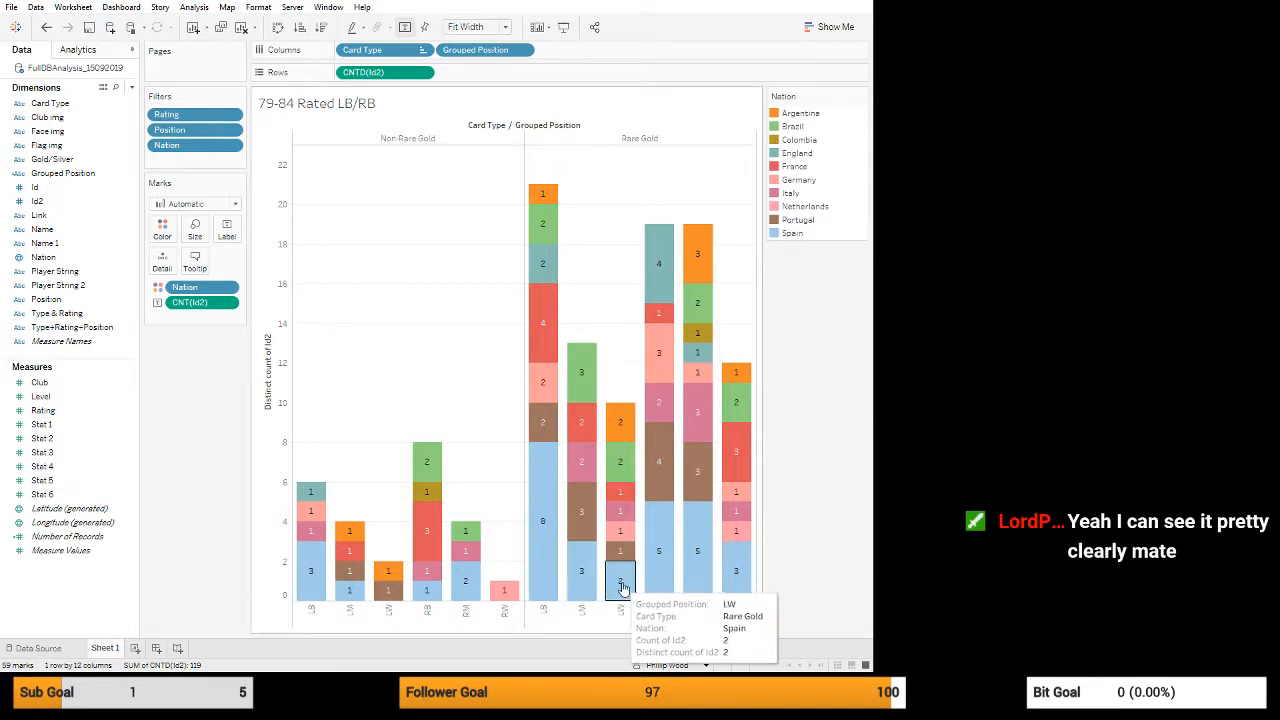
mouse_move(737, 583)
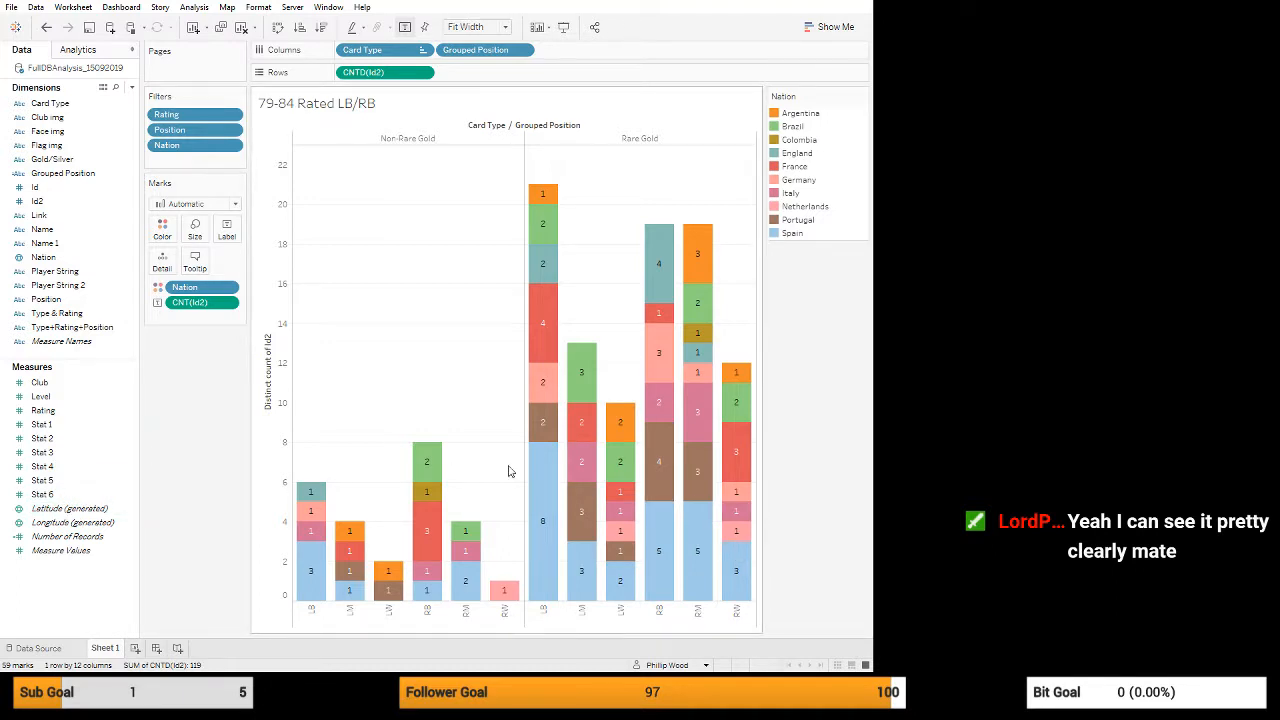
click(737, 572)
click(810, 434)
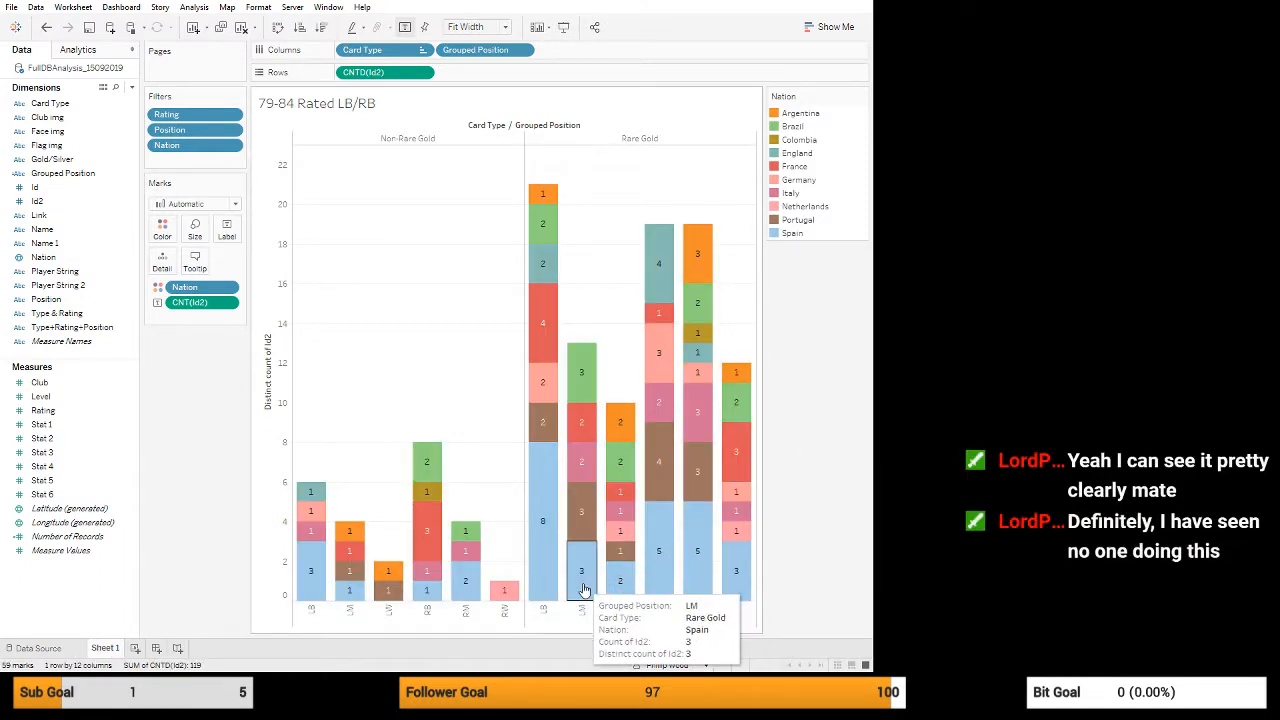
mouse_move(545, 430)
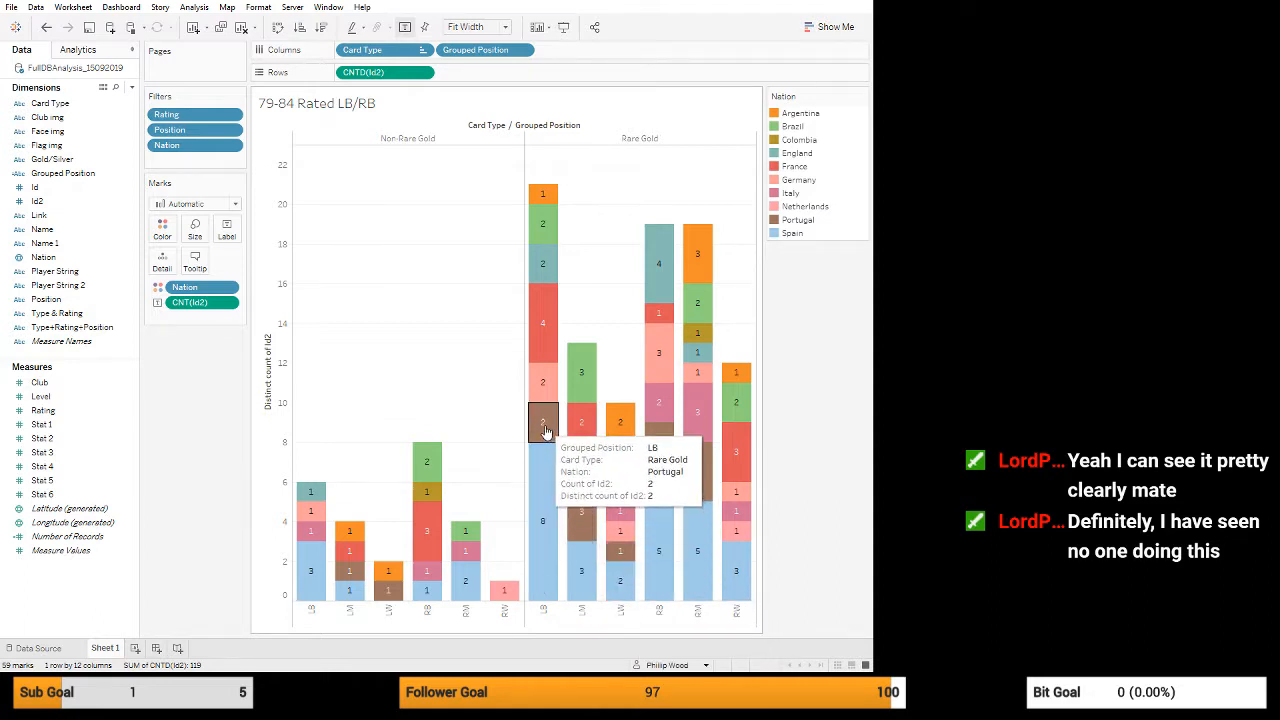
mouse_move(560, 331)
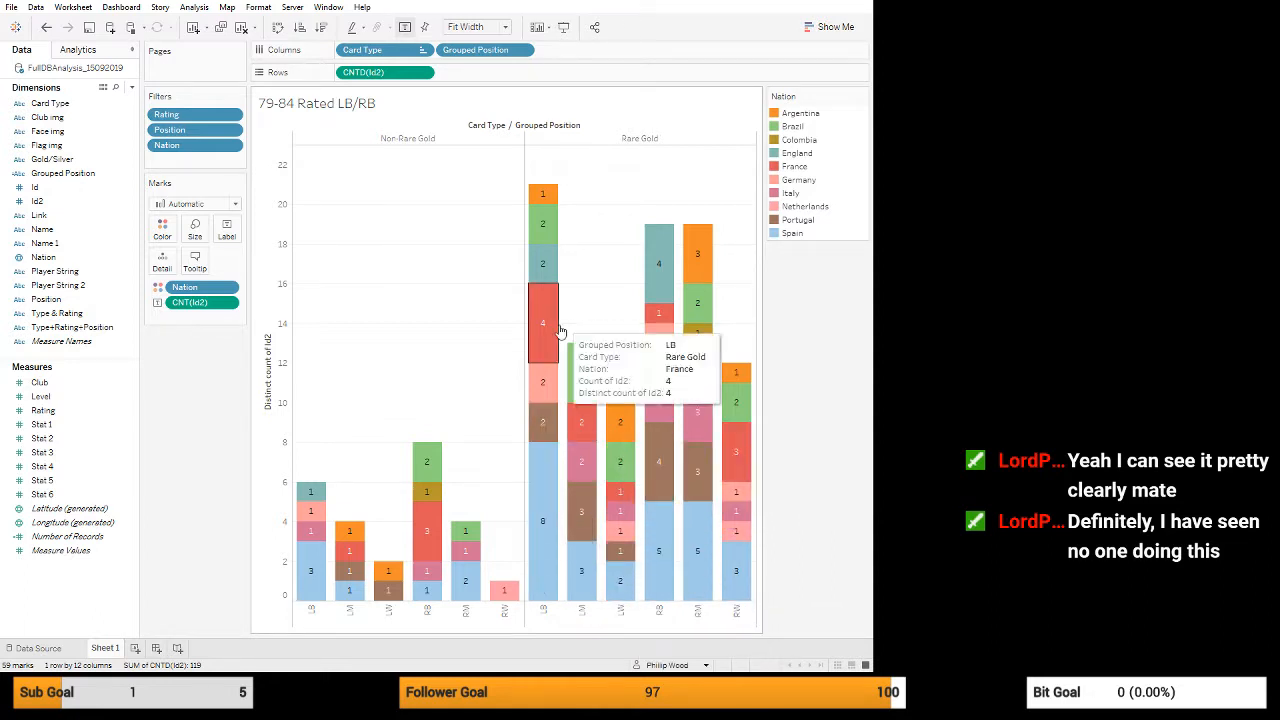
mouse_move(648, 418)
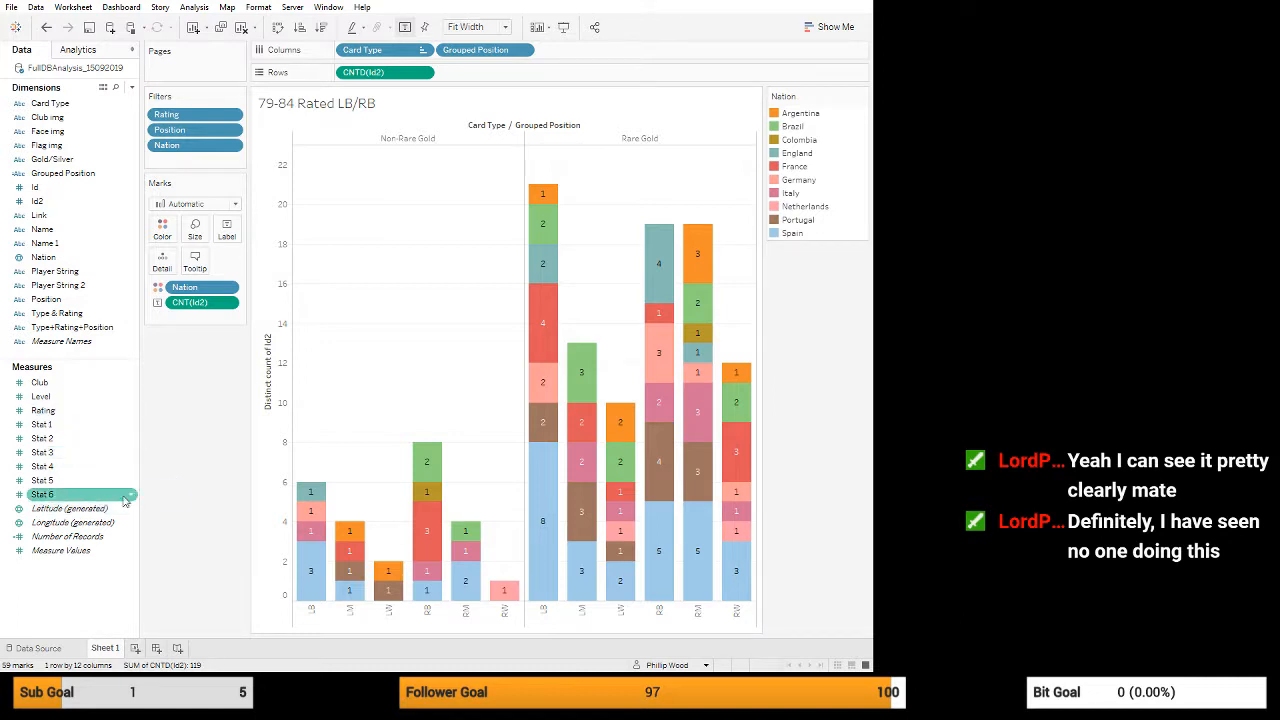
- Edit the Grouped Position field to merge LW and LM into LW/LM, and RW and RM into RW/RM
click(130, 178)
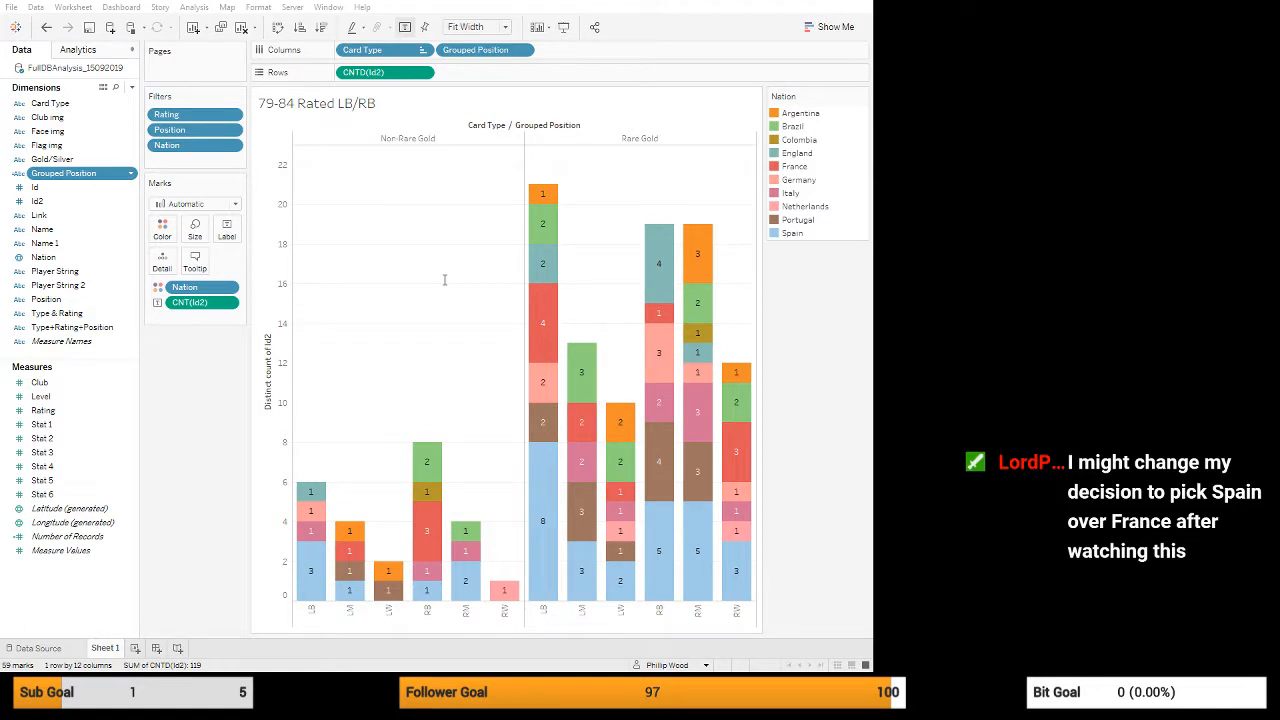
click(730, 508)
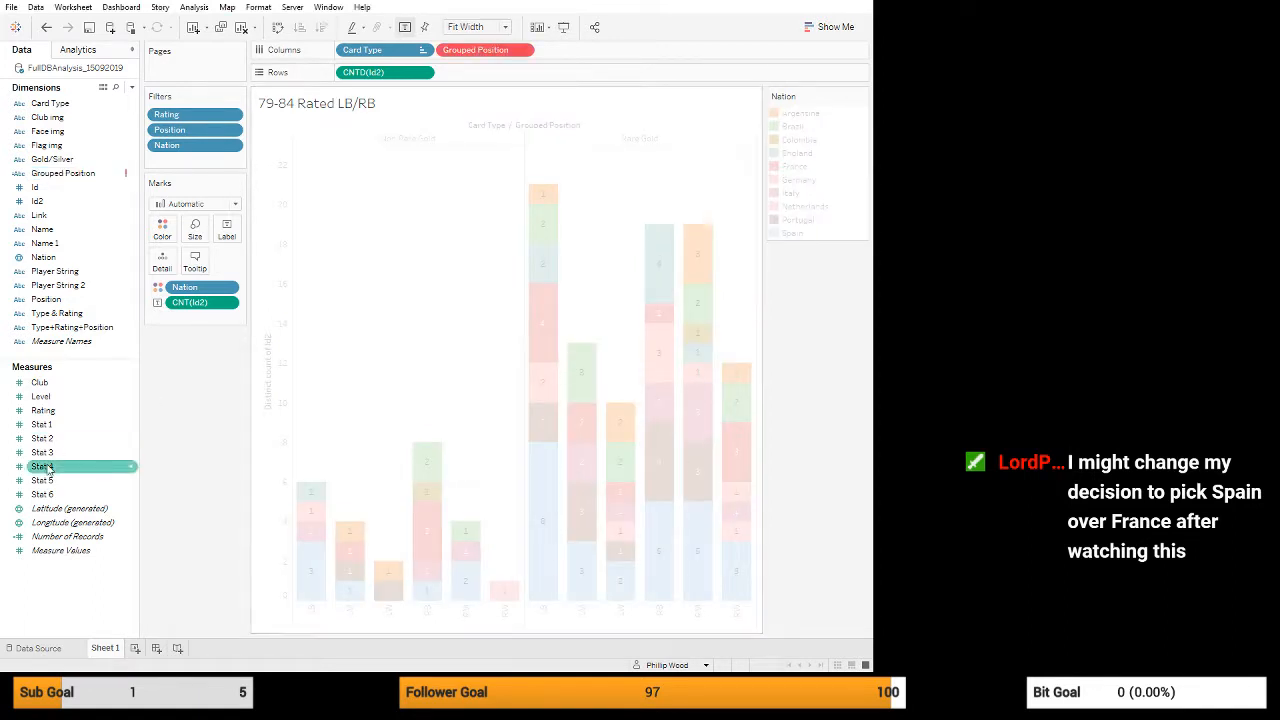
click(127, 174)
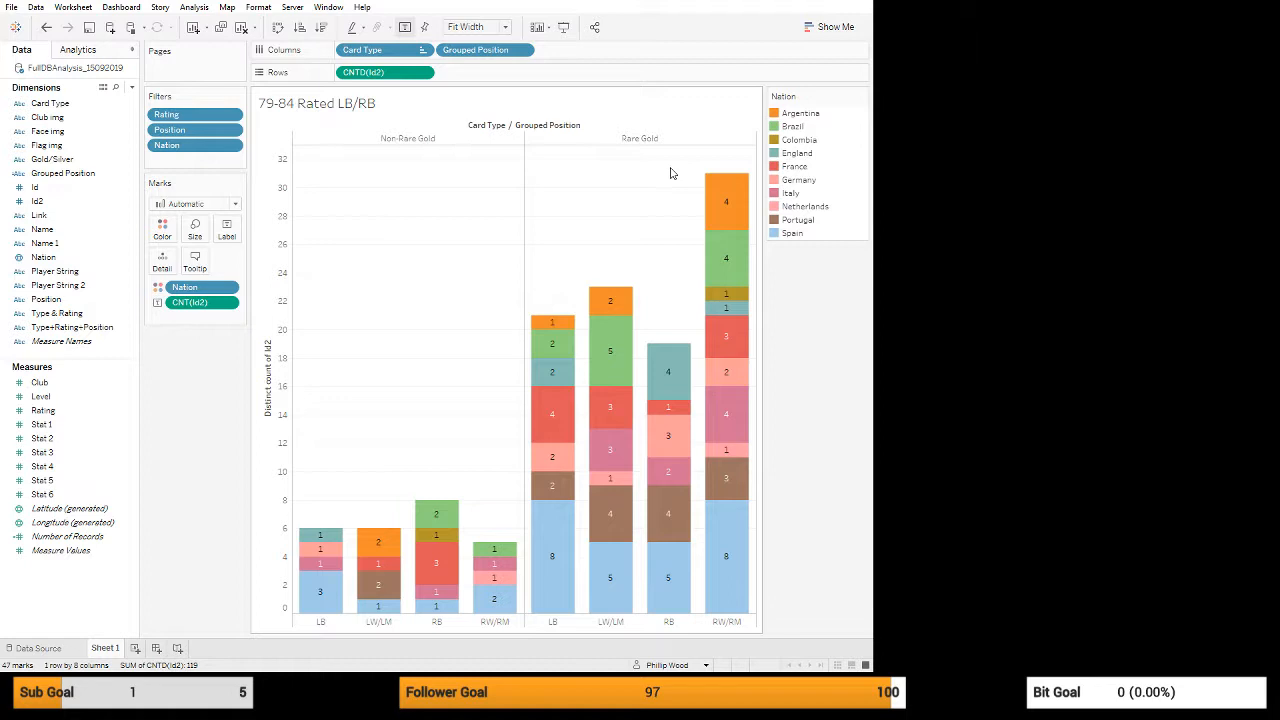
- Check the France segment of the Rare Gold RB bar, and change the Rating filter to 75-83
click(680, 409)
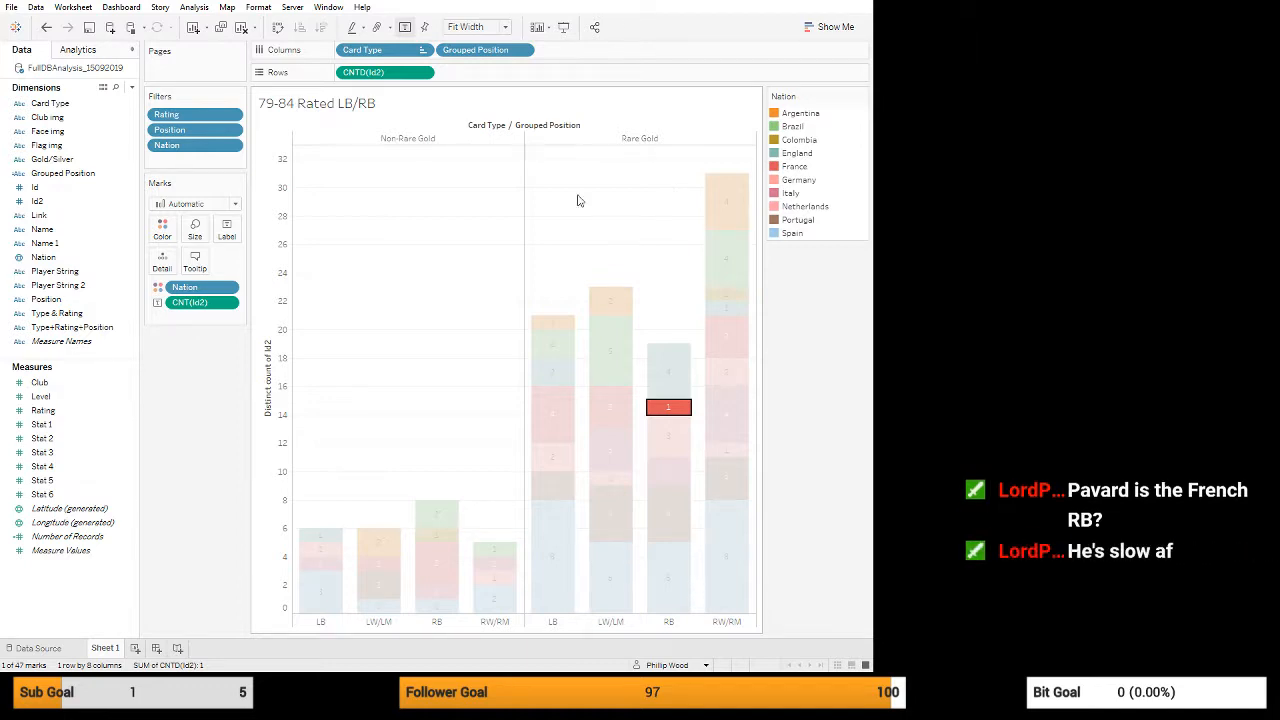
key(Escape)
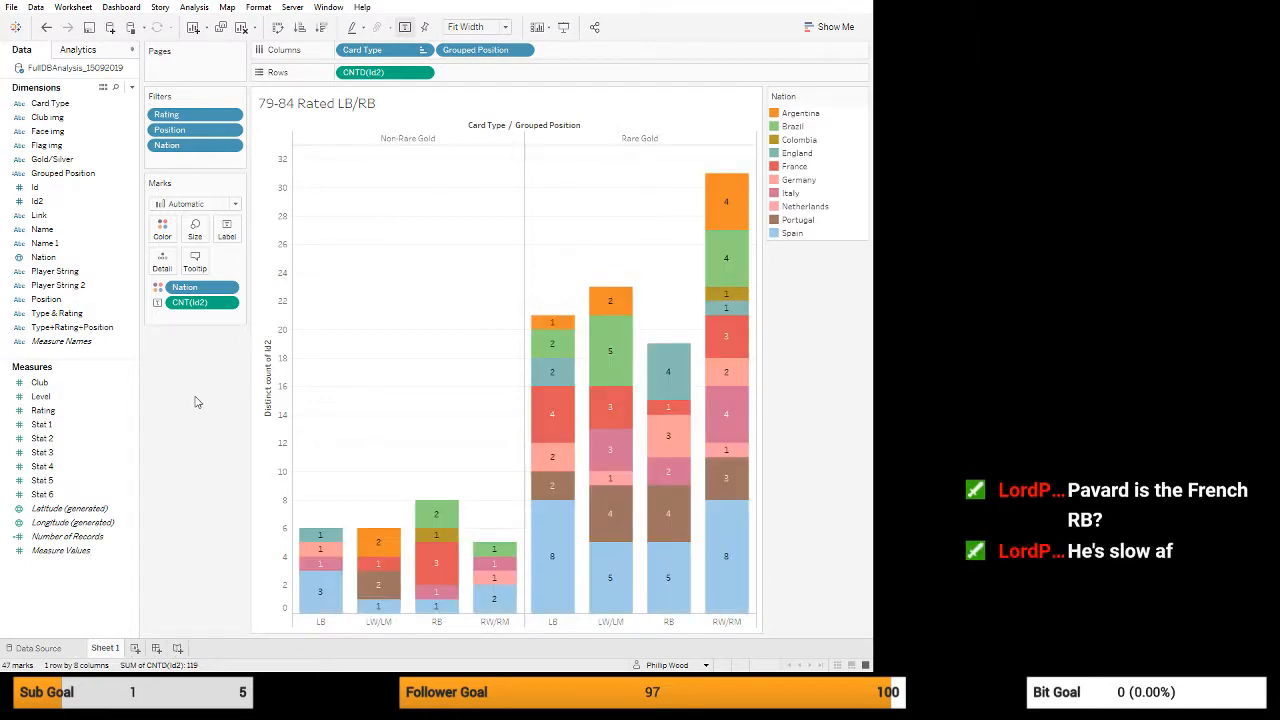
click(234, 117)
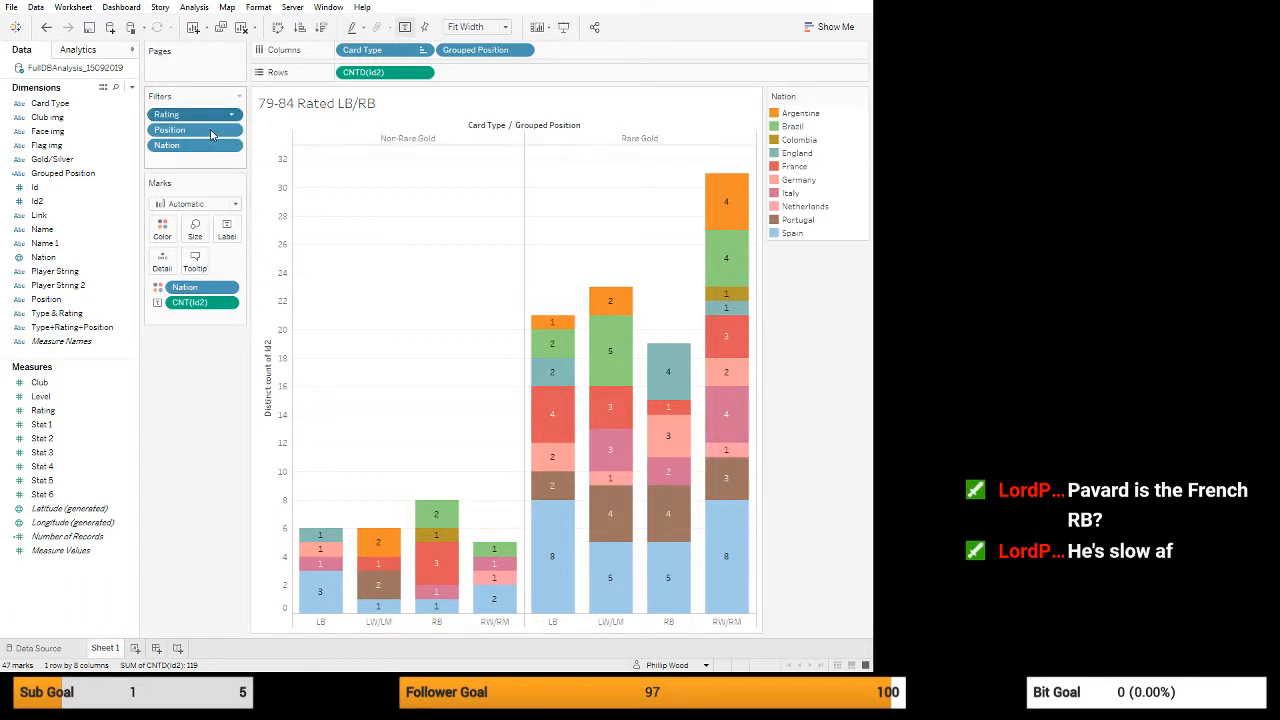
click(211, 131)
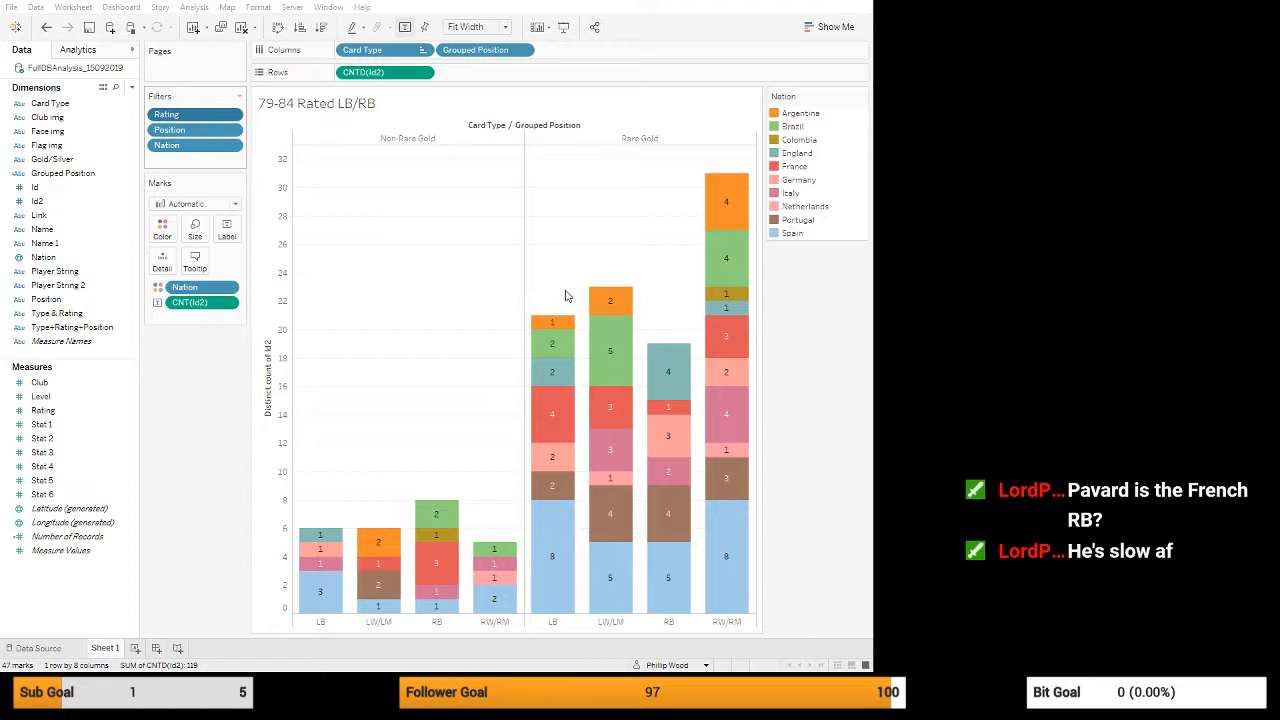
click(449, 504)
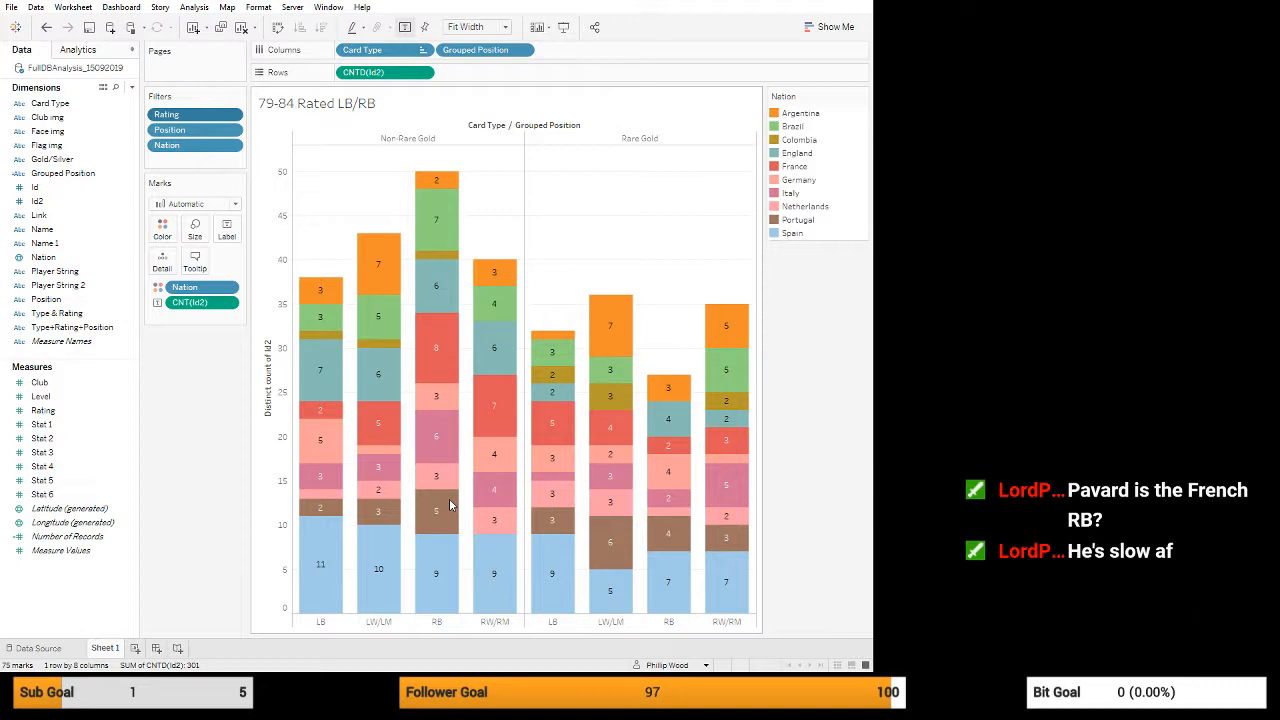
- Examine the France segments of the Rare Gold RB and LB bars
click(668, 448)
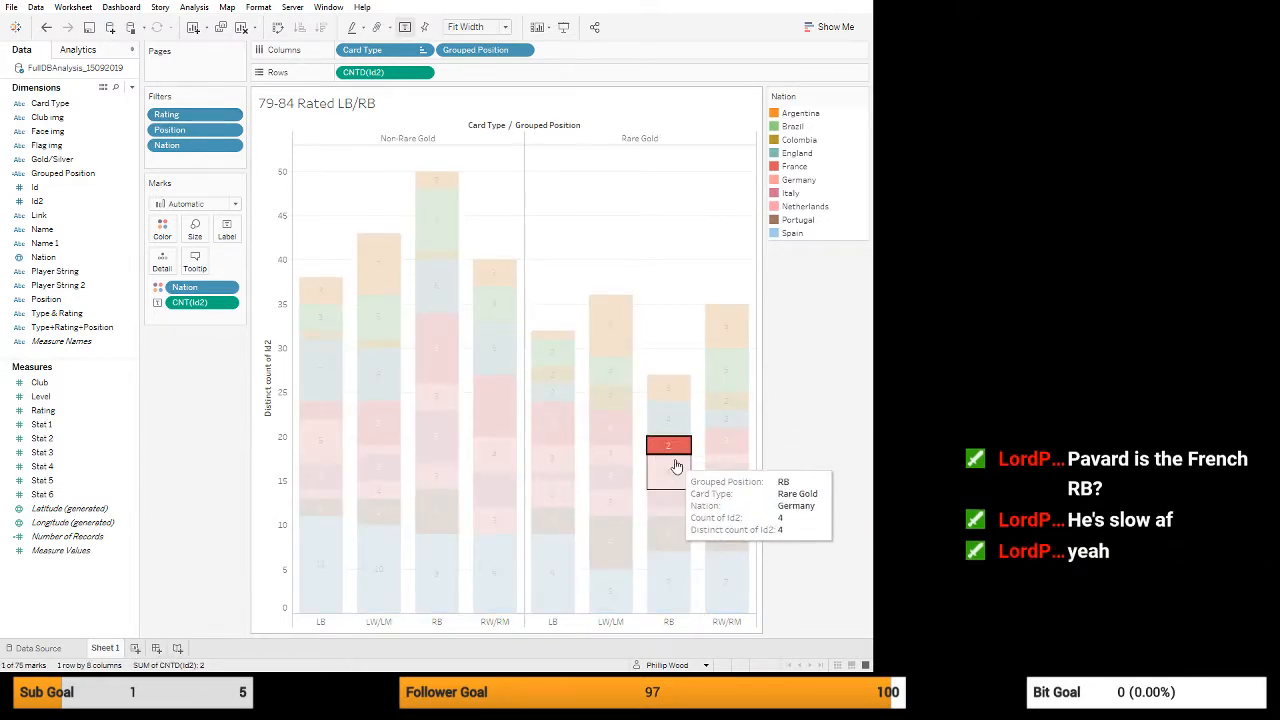
click(670, 460)
click(669, 451)
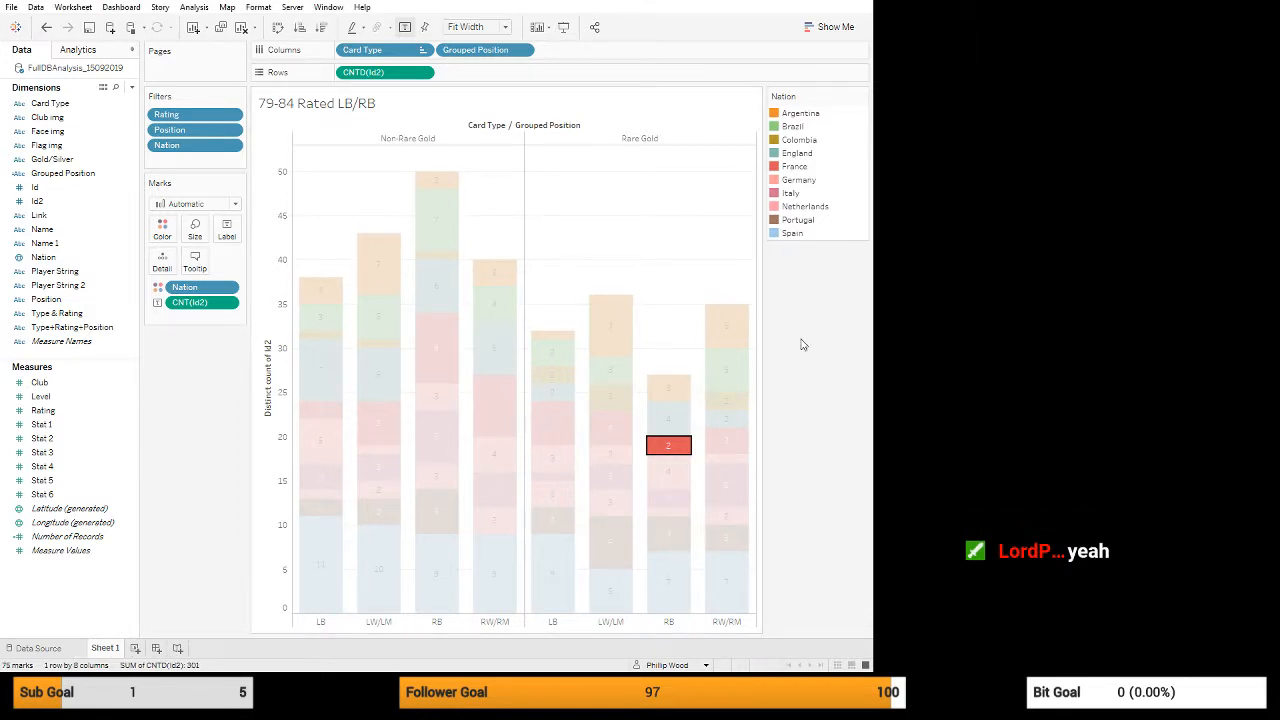
click(709, 234)
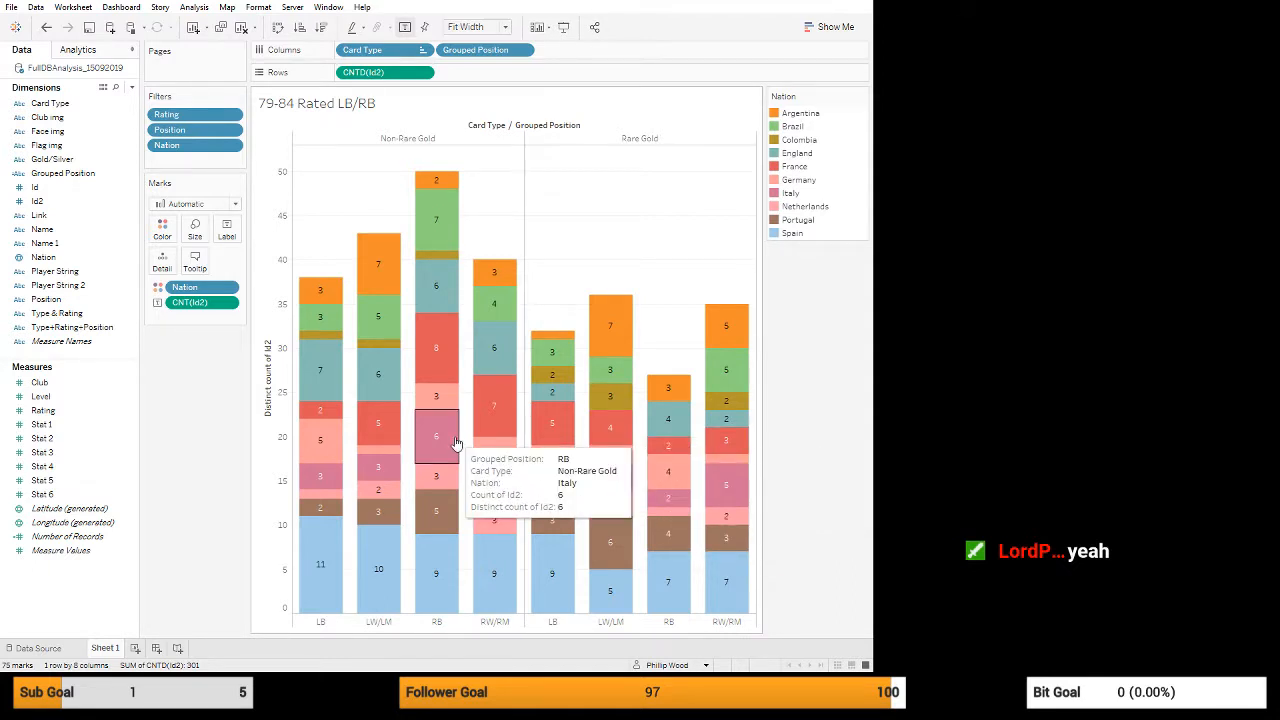
click(553, 428)
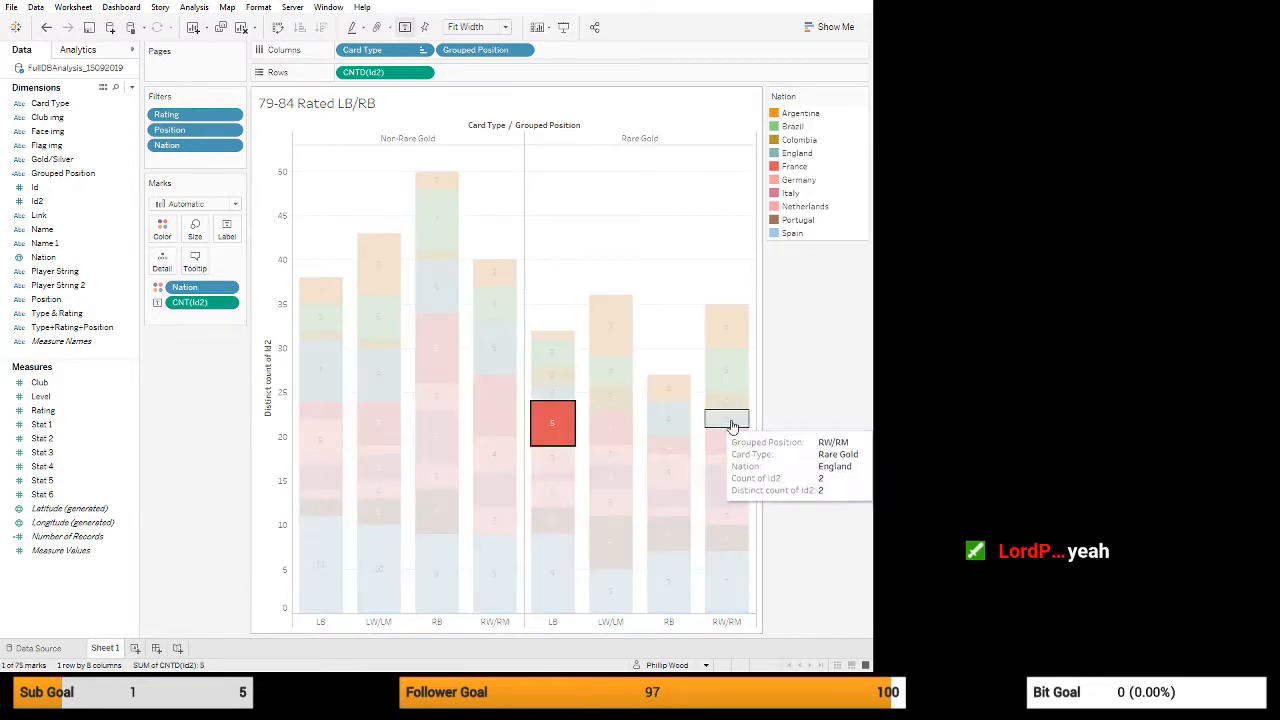
- Add CB to the Position filter and inspect the France segment of the Non-Rare Gold CB bar
click(558, 430)
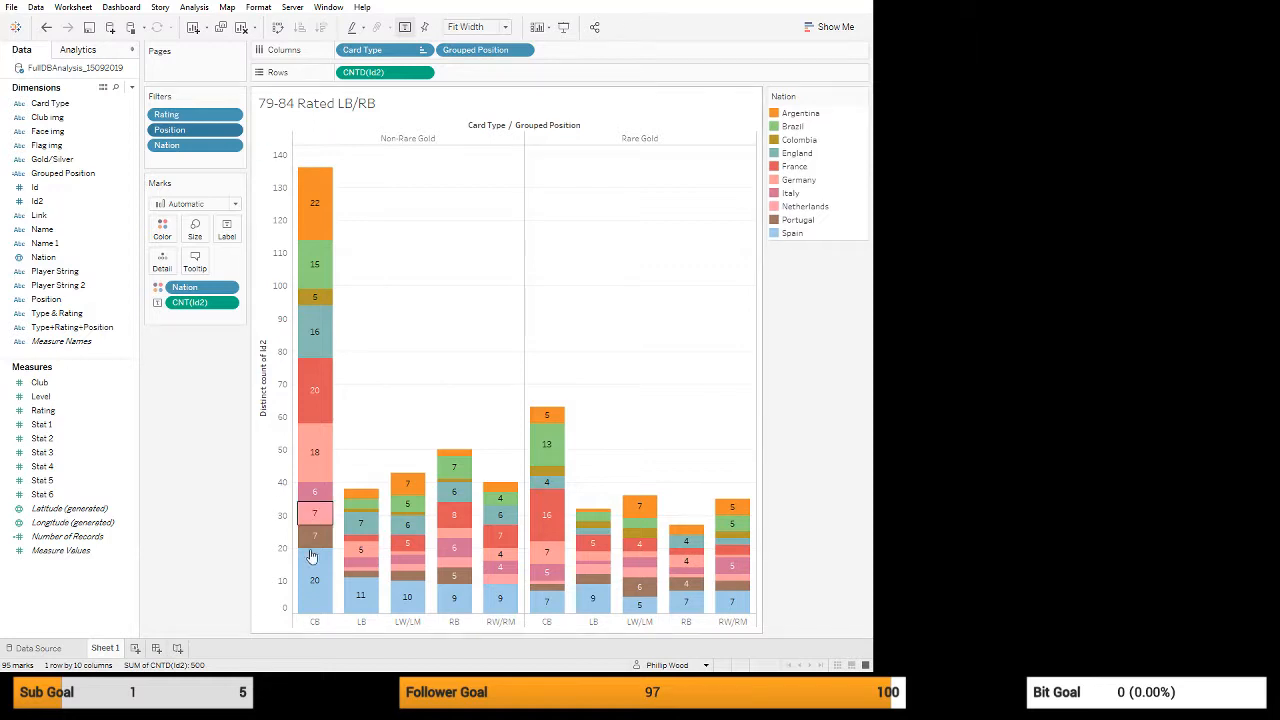
mouse_move(326, 573)
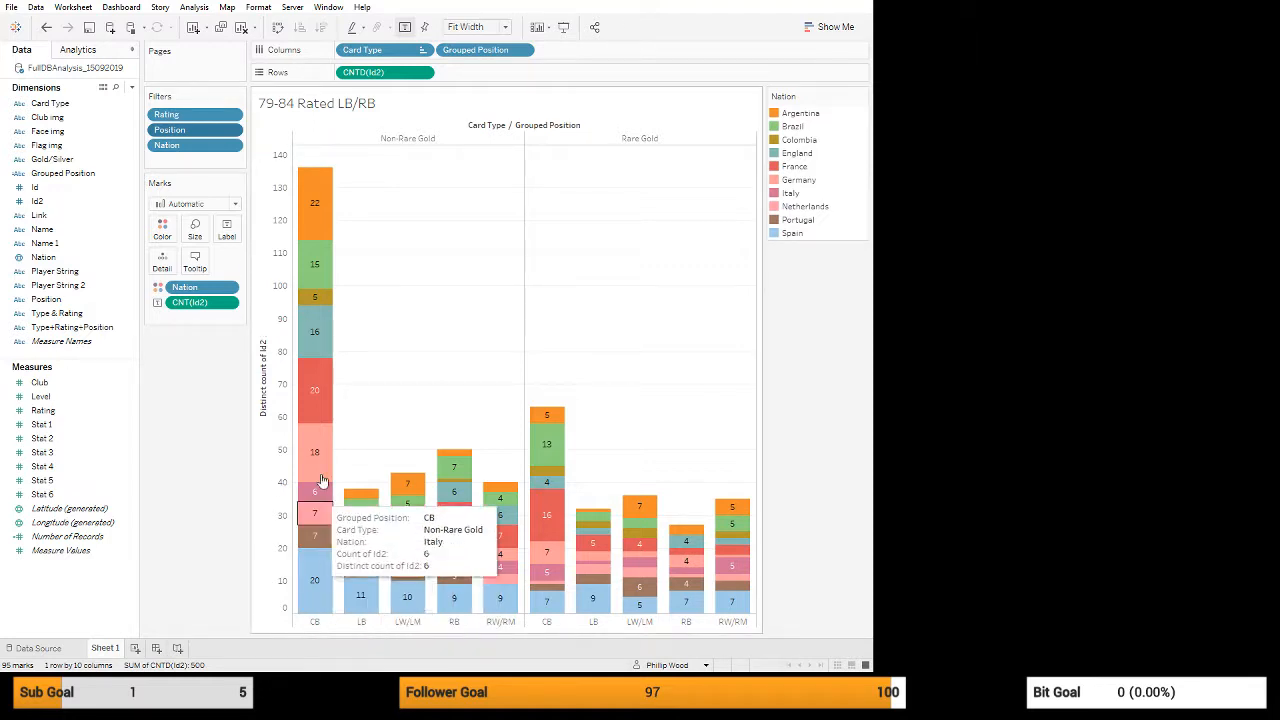
click(324, 416)
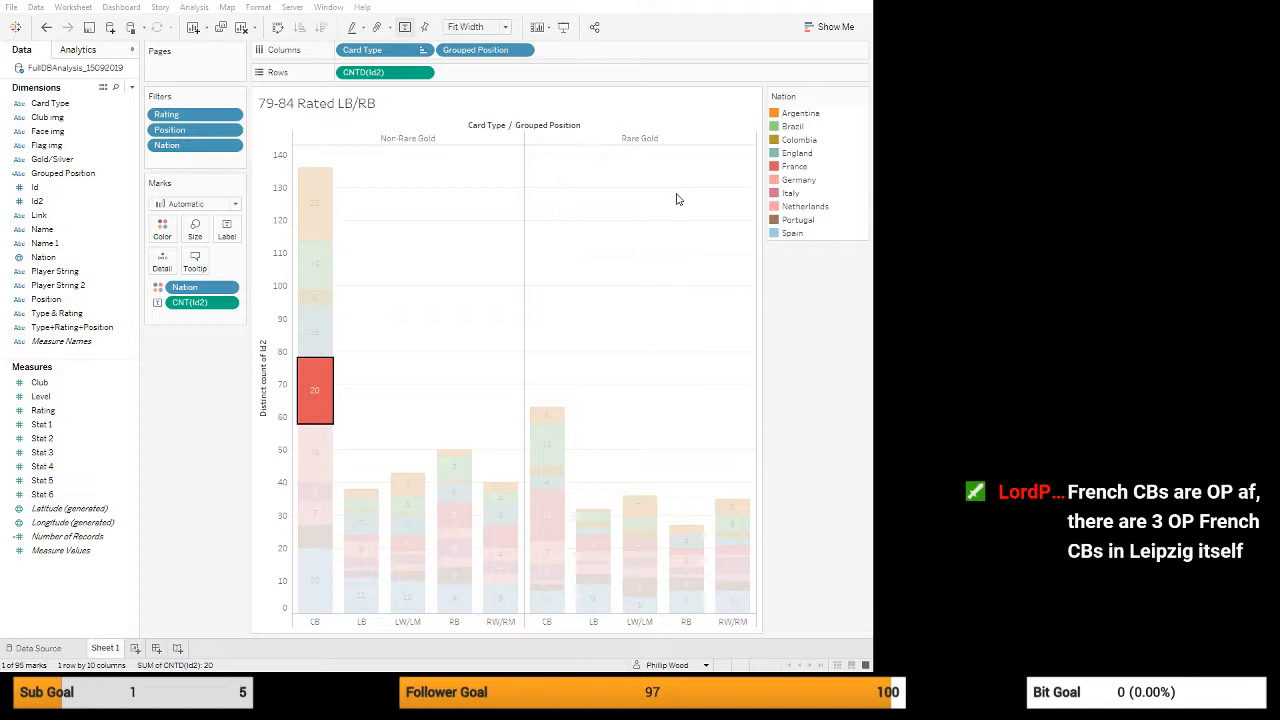
click(652, 430)
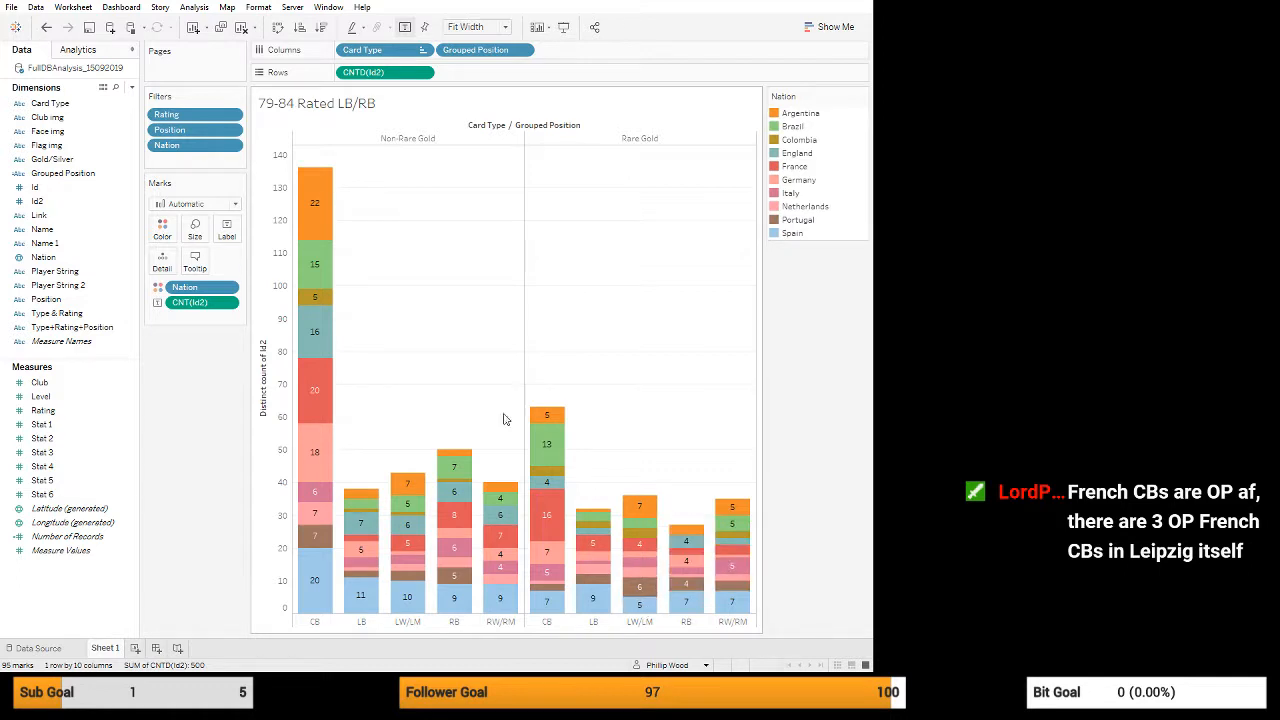
- Remove Card Type from the columns, leaving only Grouped Position, and duplicate Sheet 1
drag(389, 51, 215, 390)
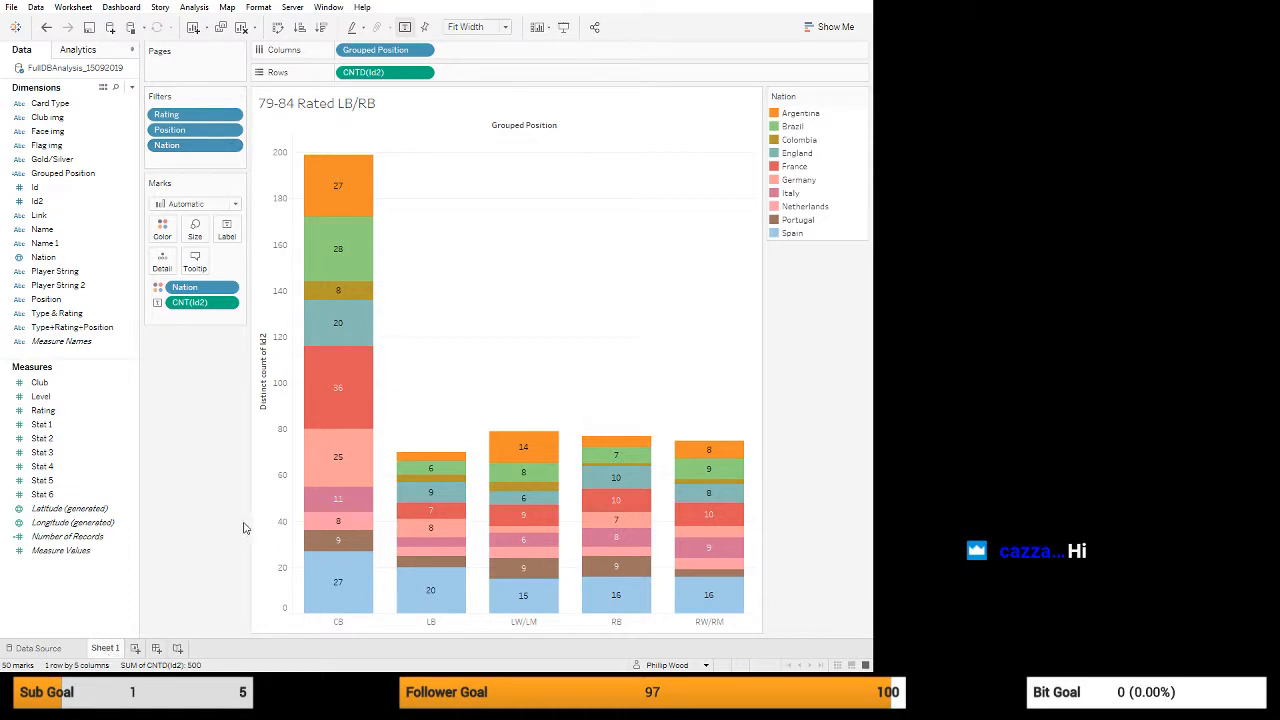
click(167, 558)
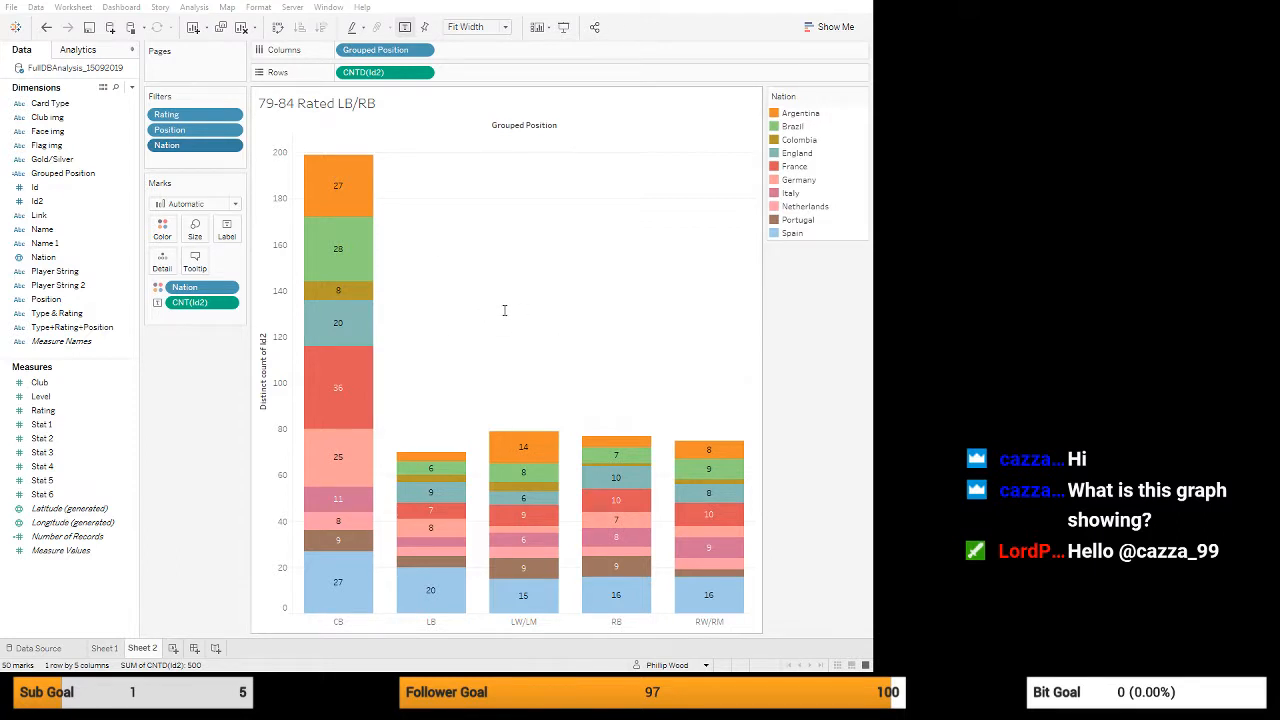
- Title the duplicated sheet "75-83 Rated LB/RB" and examine the Argentina segments of the CB and LB bars
click(678, 459)
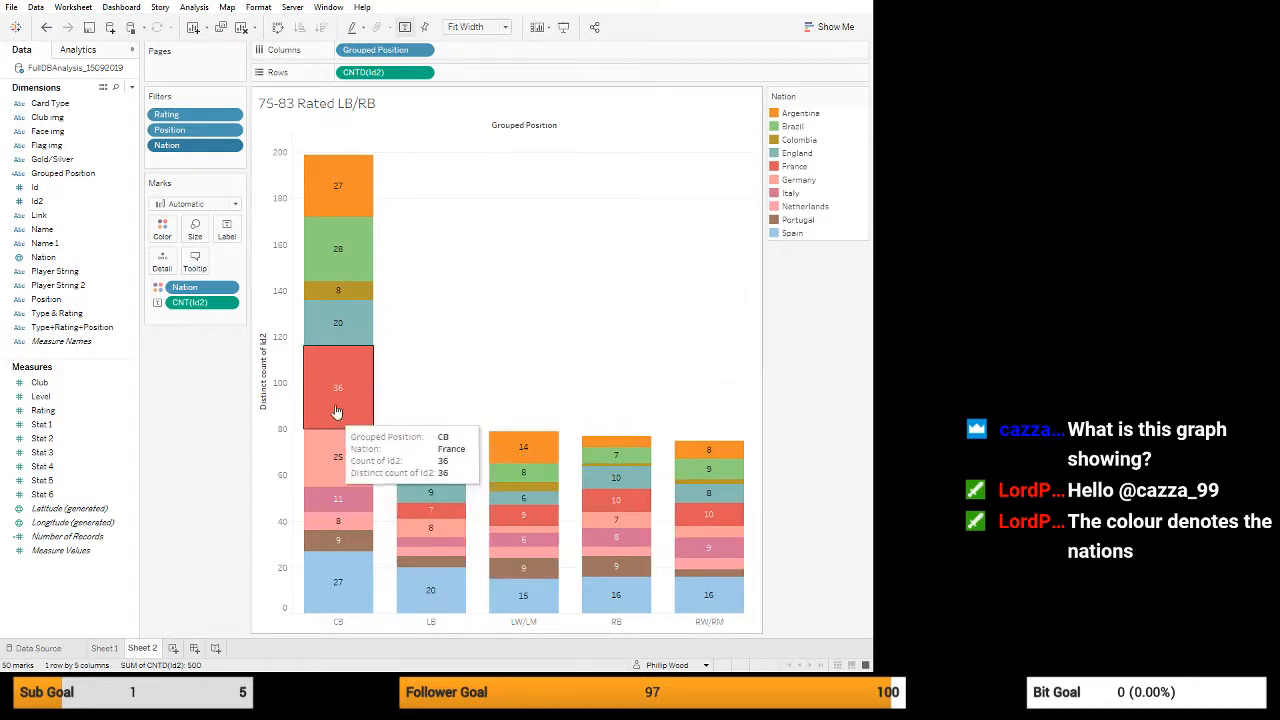
mouse_move(340, 182)
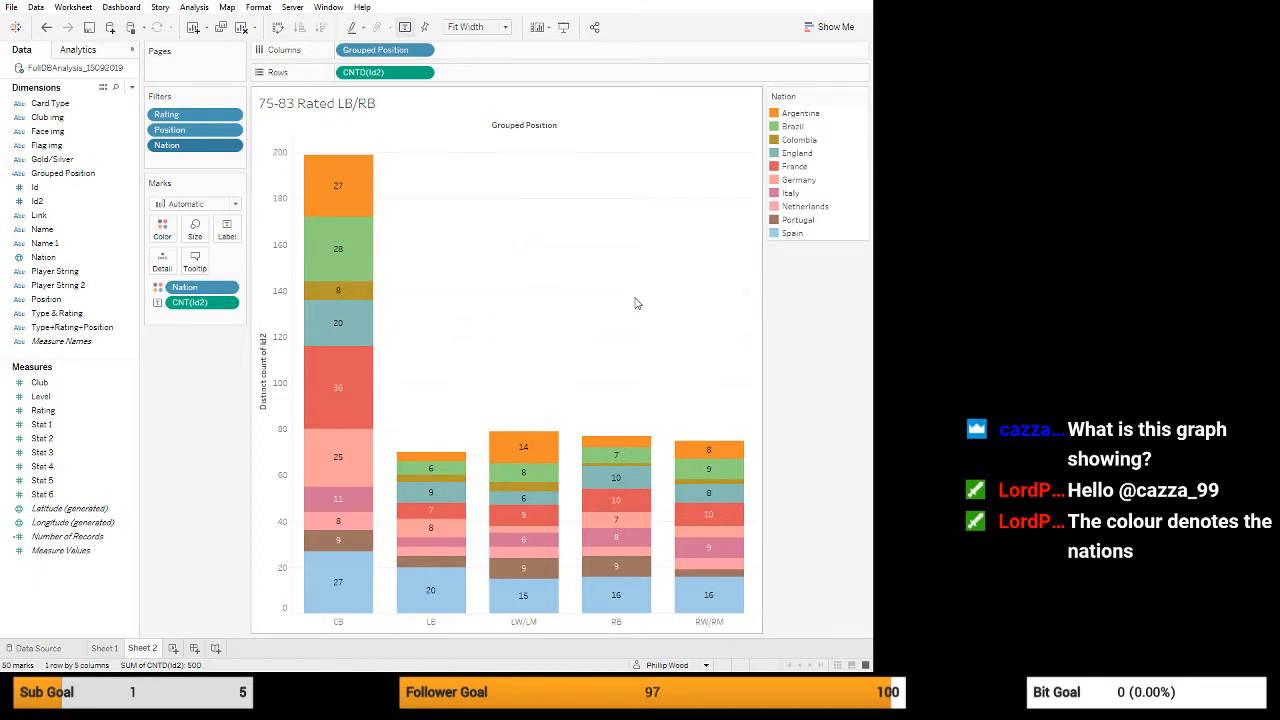
mouse_move(428, 460)
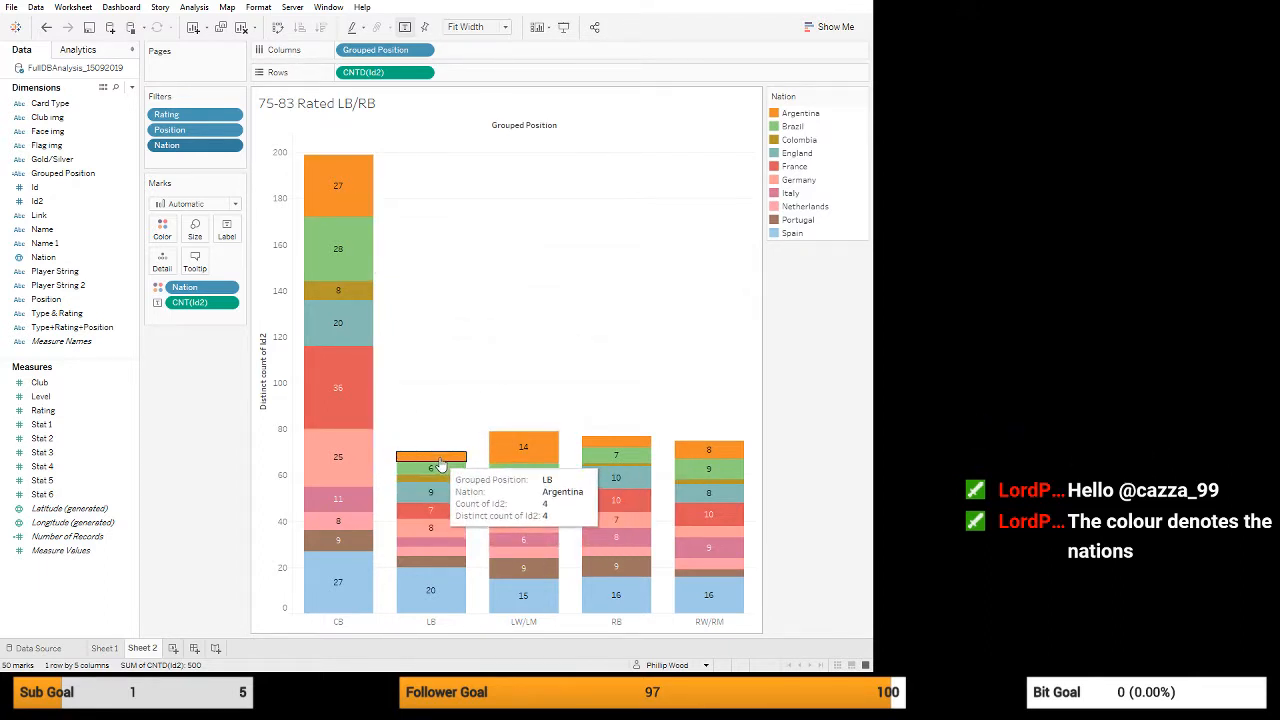
- Inspect the Argentina segments of the RB and LB bars
mouse_move(654, 446)
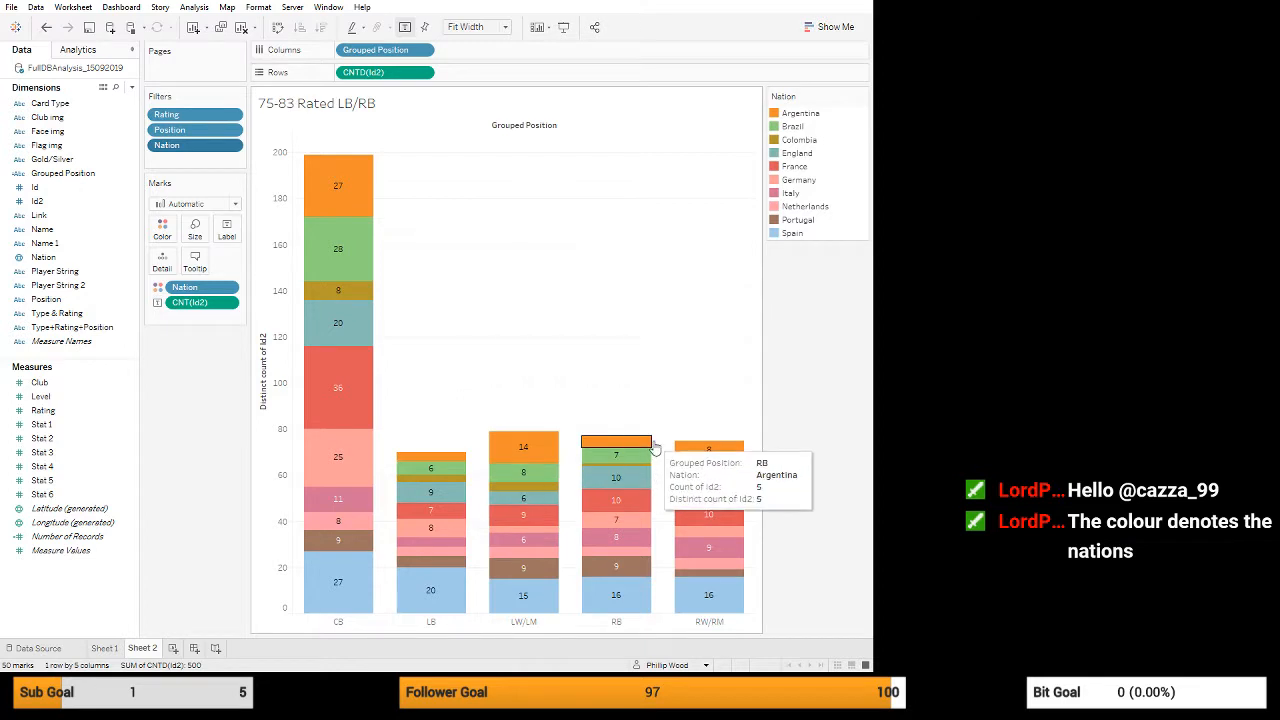
click(440, 456)
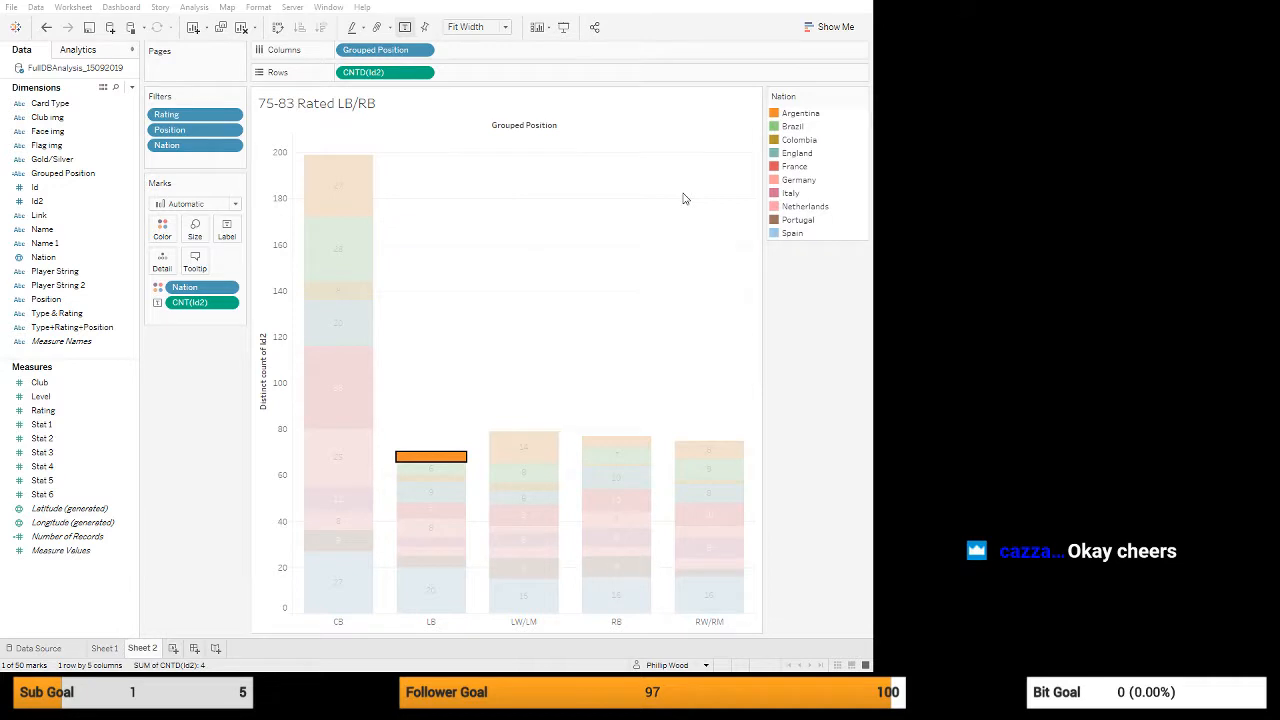
click(518, 347)
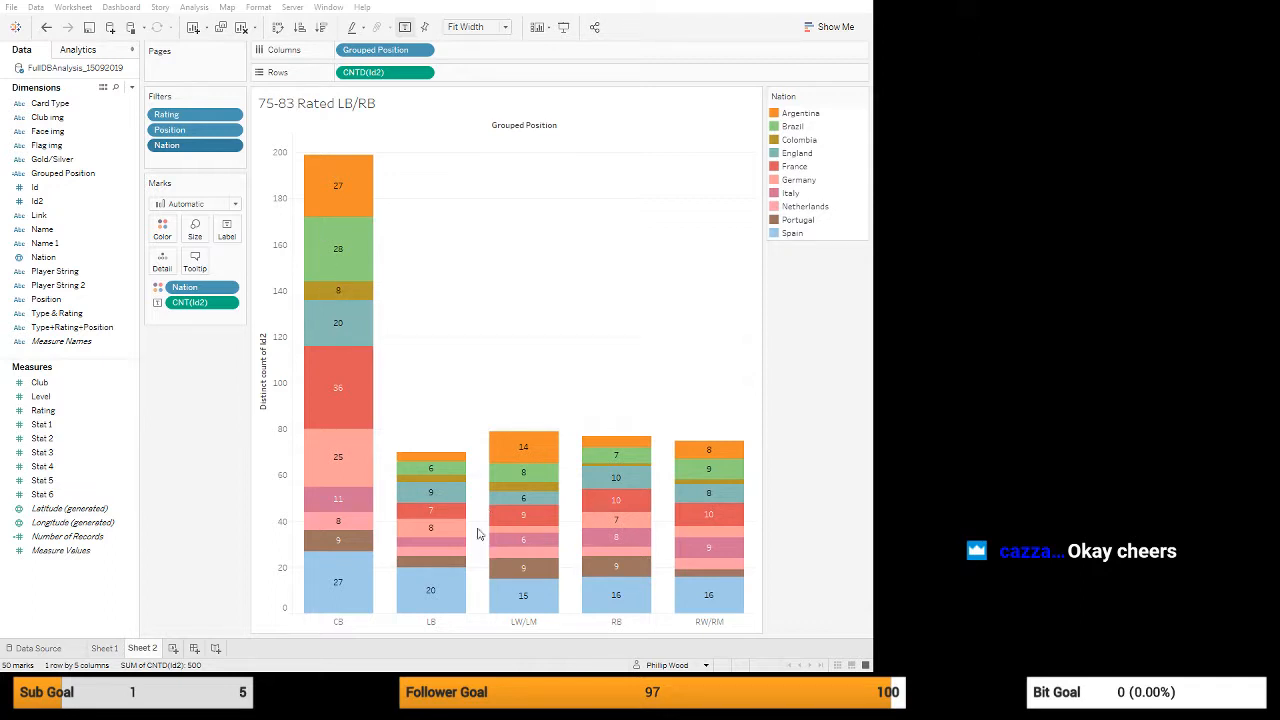
- Filter Nation to England only and remove the Position filter from the chart
click(458, 499)
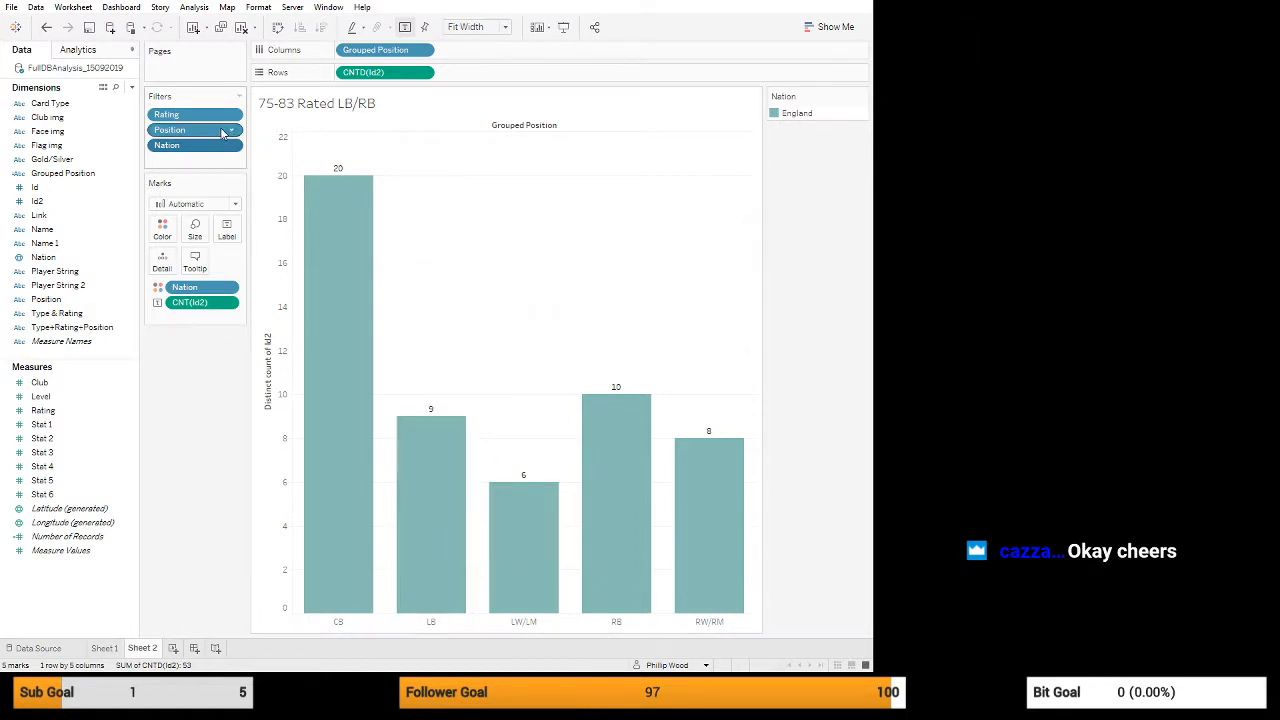
drag(169, 130, 220, 397)
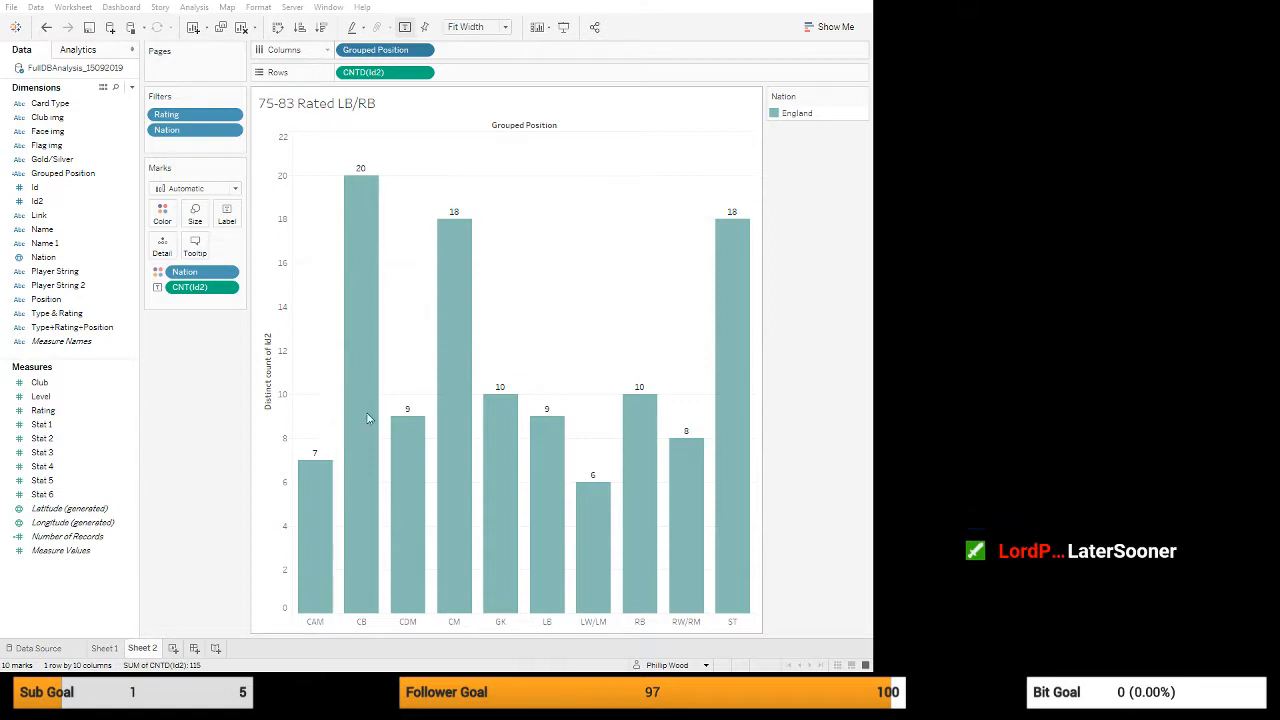
- Order the Grouped Position bars as GK, LB, RB, CB, CDM, CM, CAM, LW/LM, RW/RM, ST
click(457, 472)
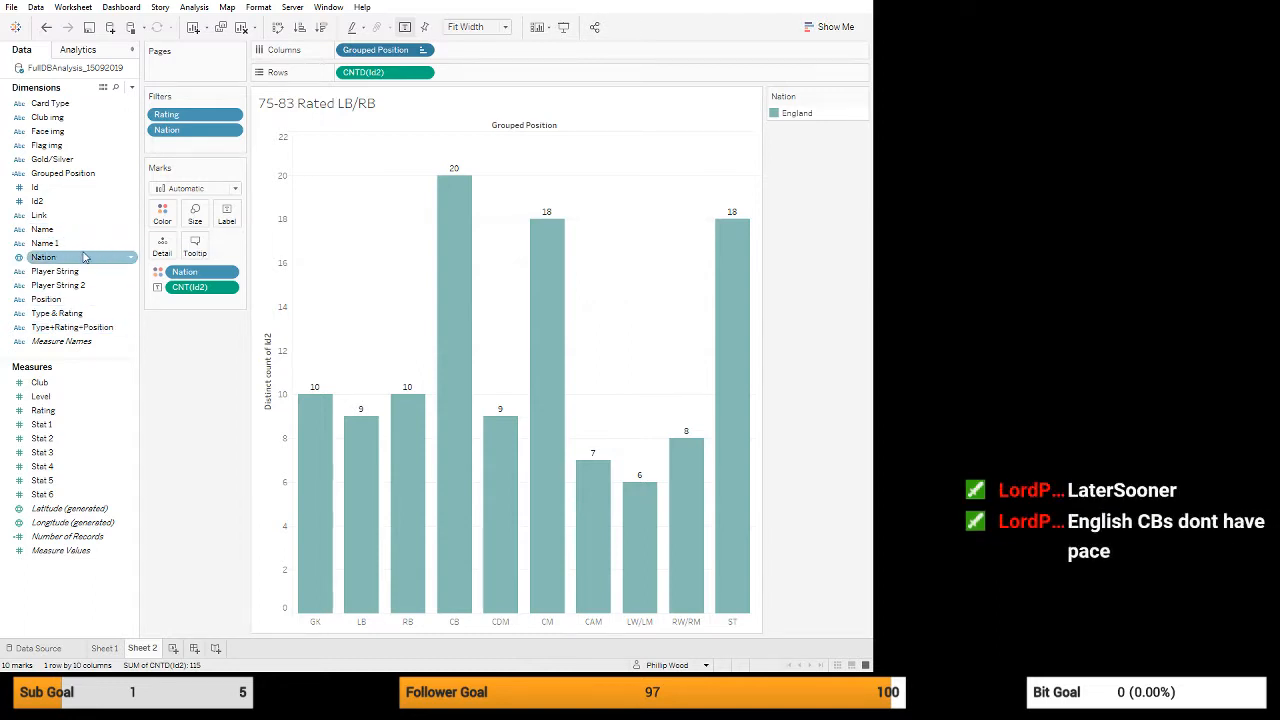
- Colour the bars by Rating instead of Nation, using Rating as a continuous dimension so each bar splits by individual rating
drag(80, 410, 169, 217)
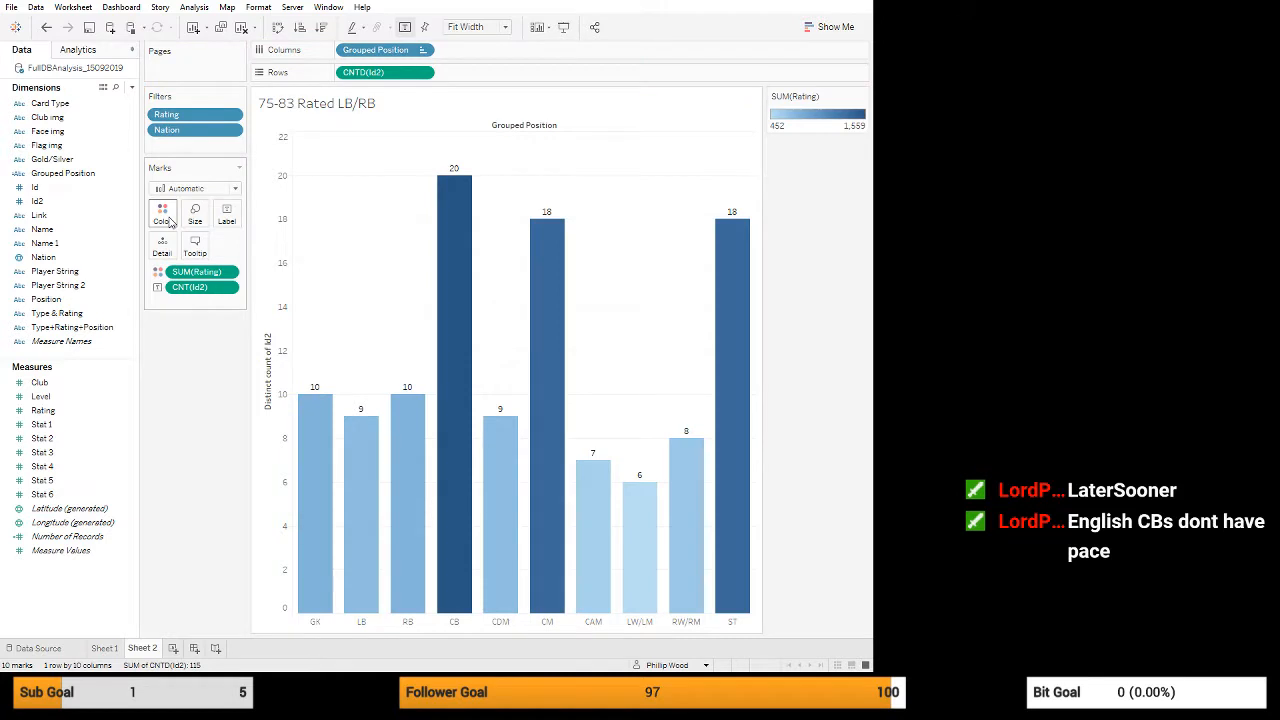
click(230, 273)
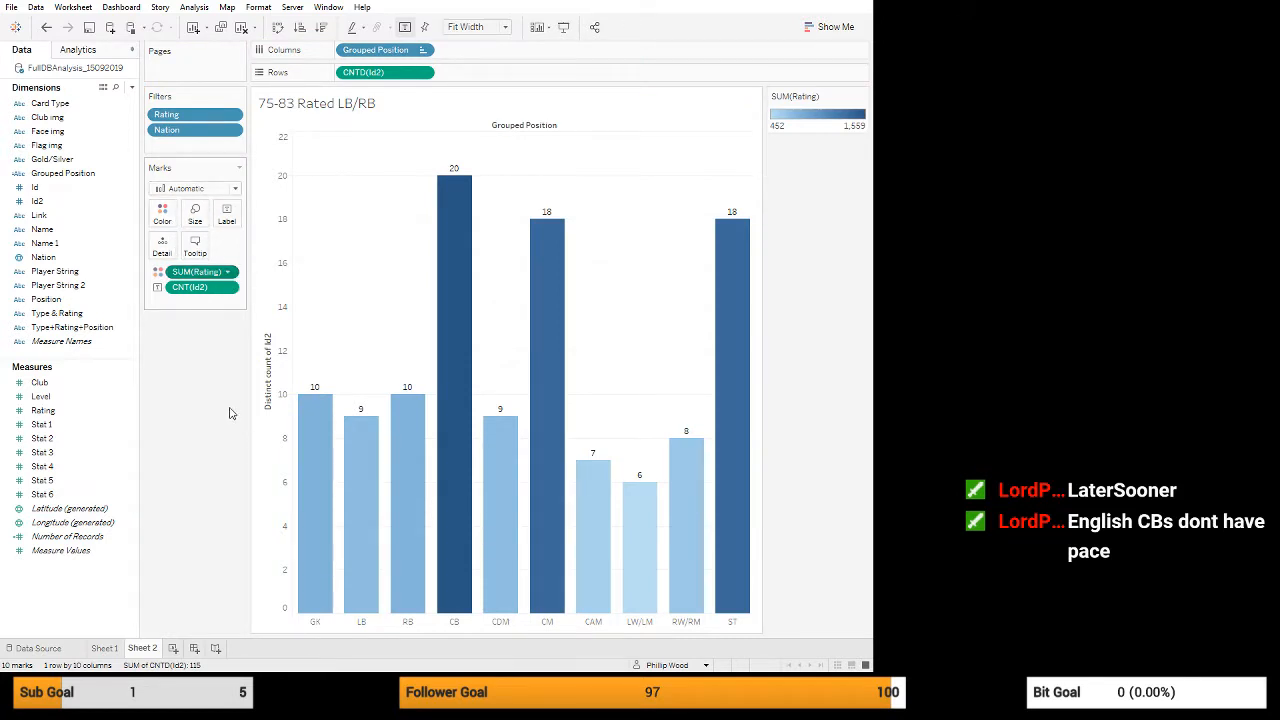
click(230, 410)
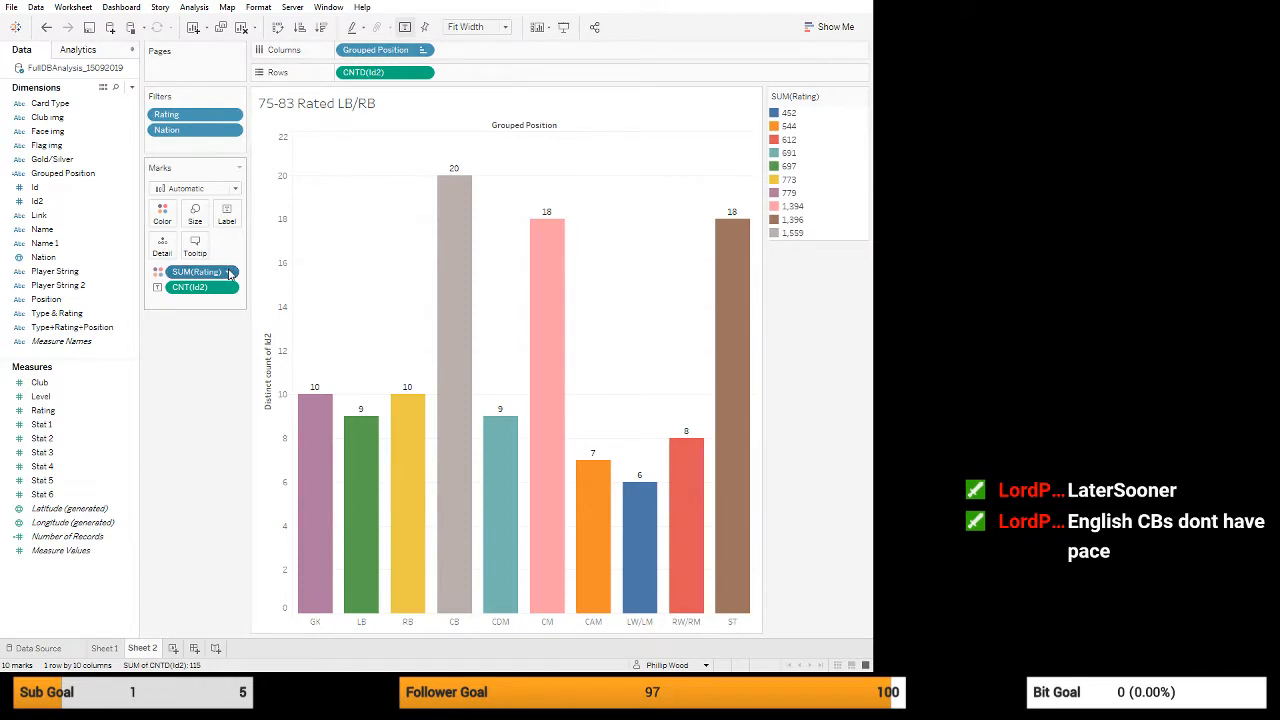
click(236, 403)
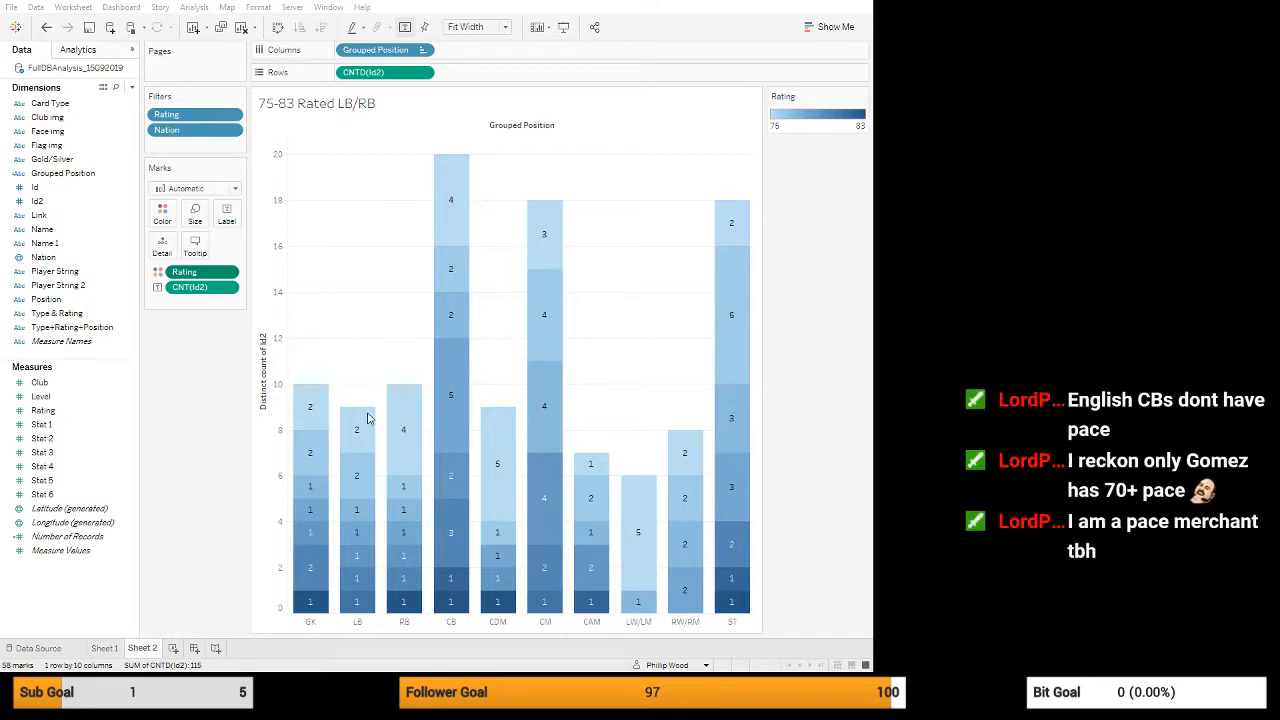
- Apply a stepped red-to-green diverging palette with eight colour steps to the Rating colours
click(433, 410)
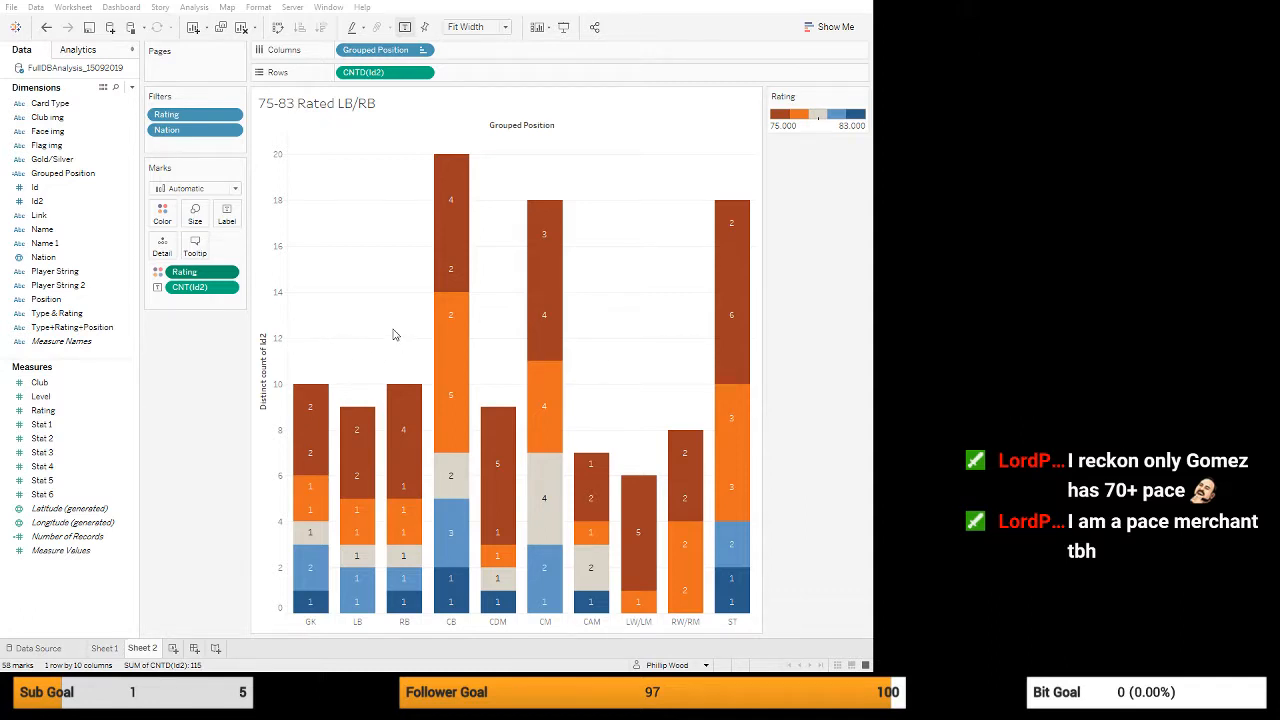
click(443, 408)
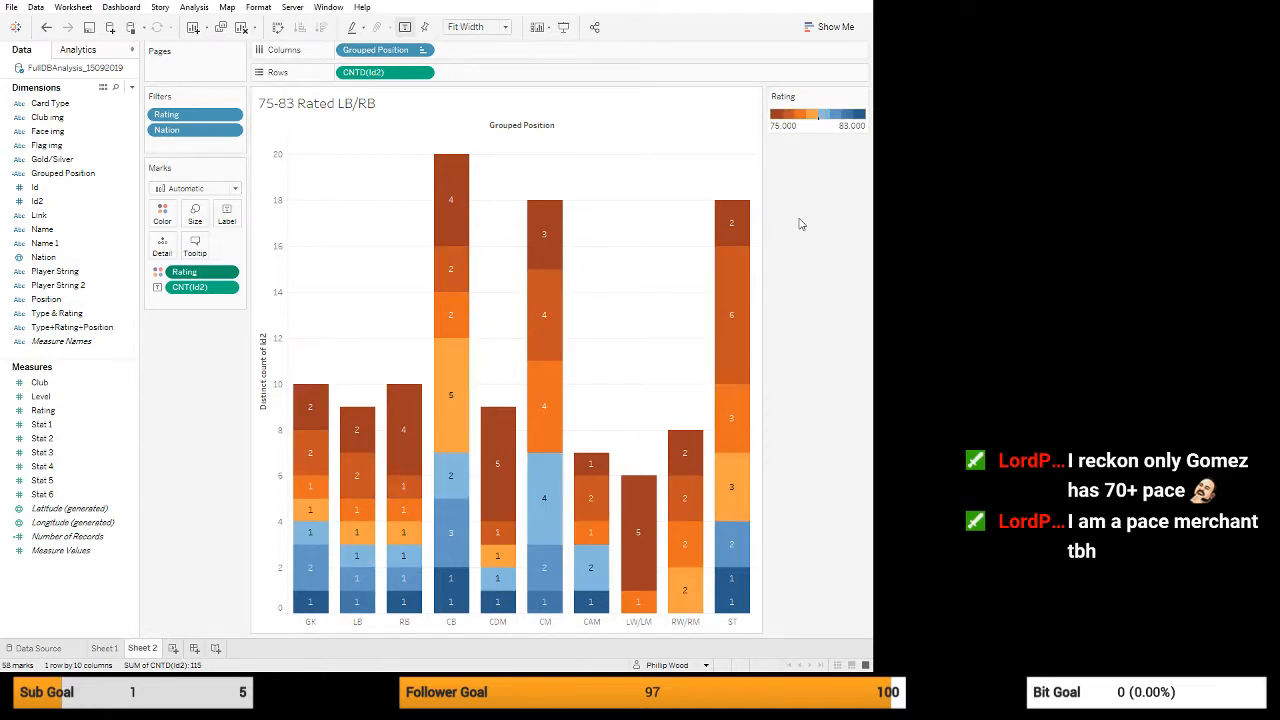
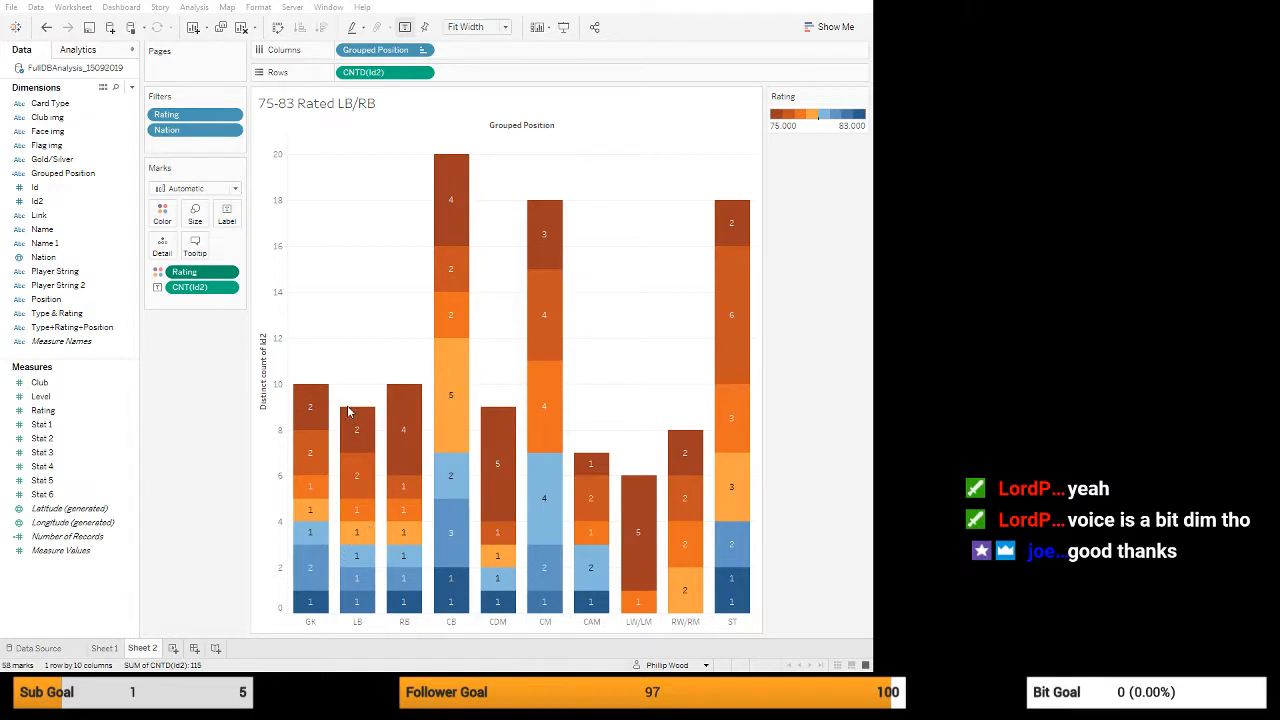
click(441, 413)
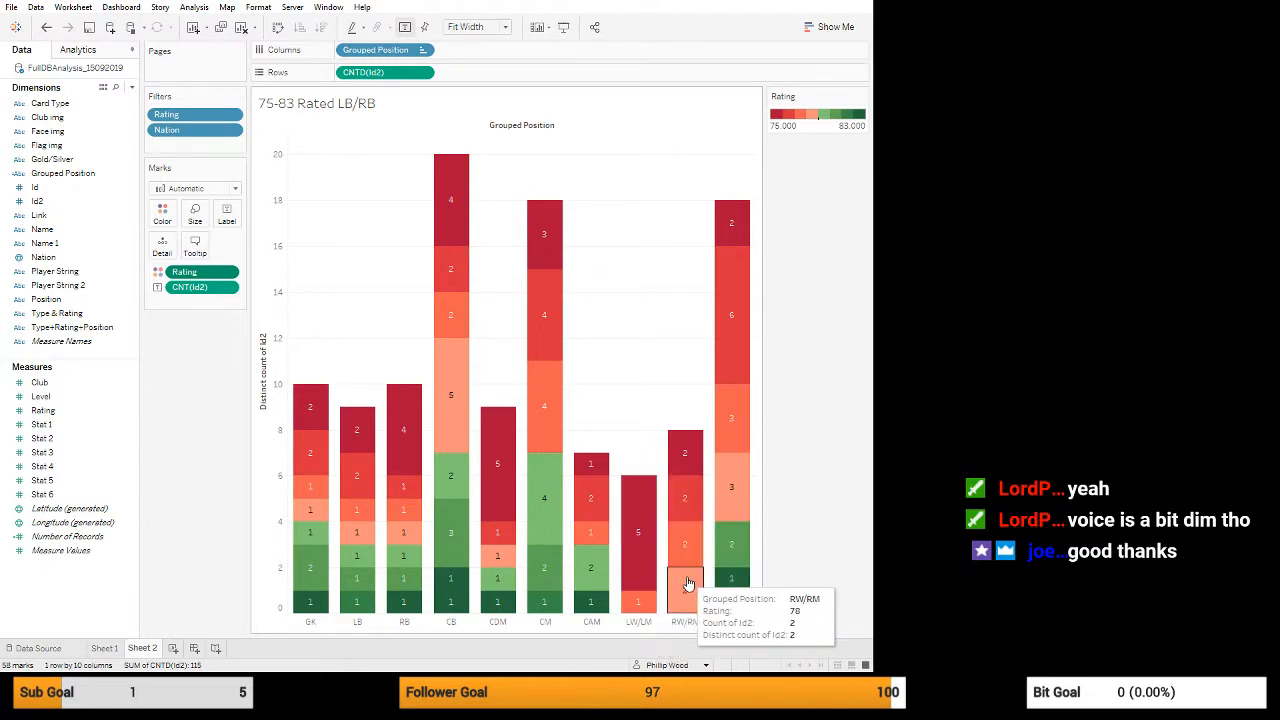
- Inspect the rating segments at the base of the RW/RM and LW/LM bars
click(687, 584)
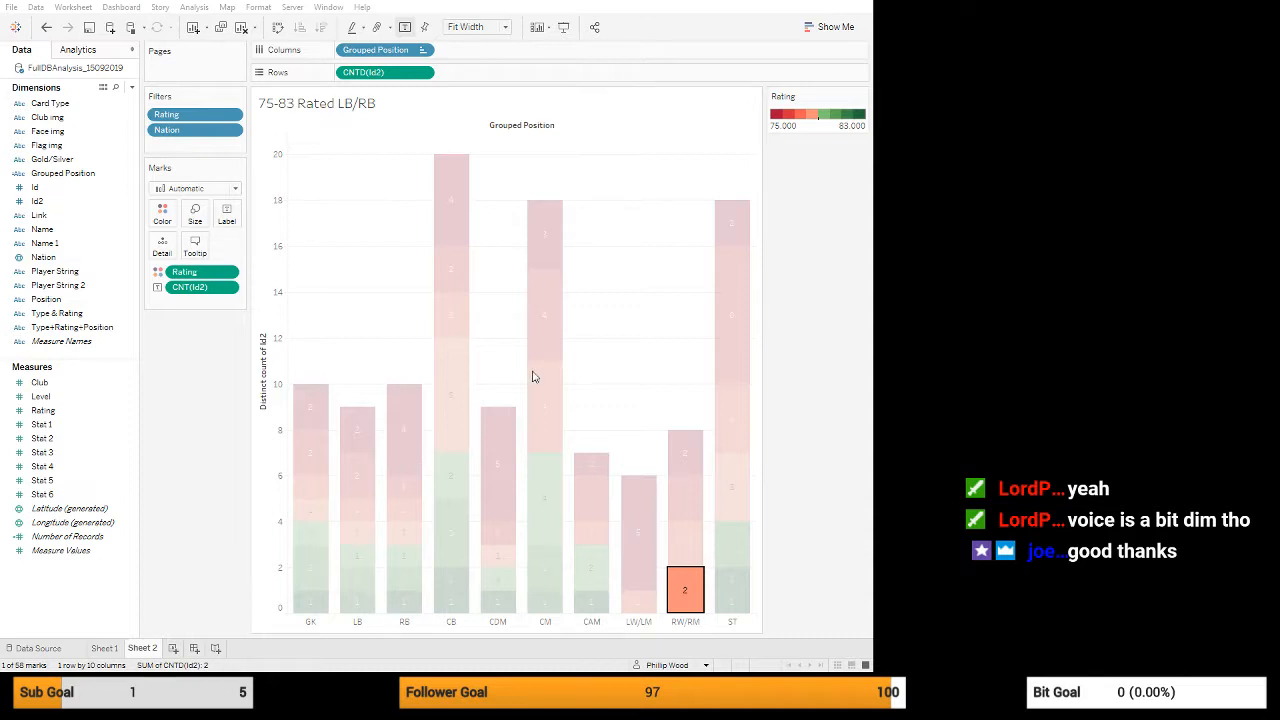
click(806, 454)
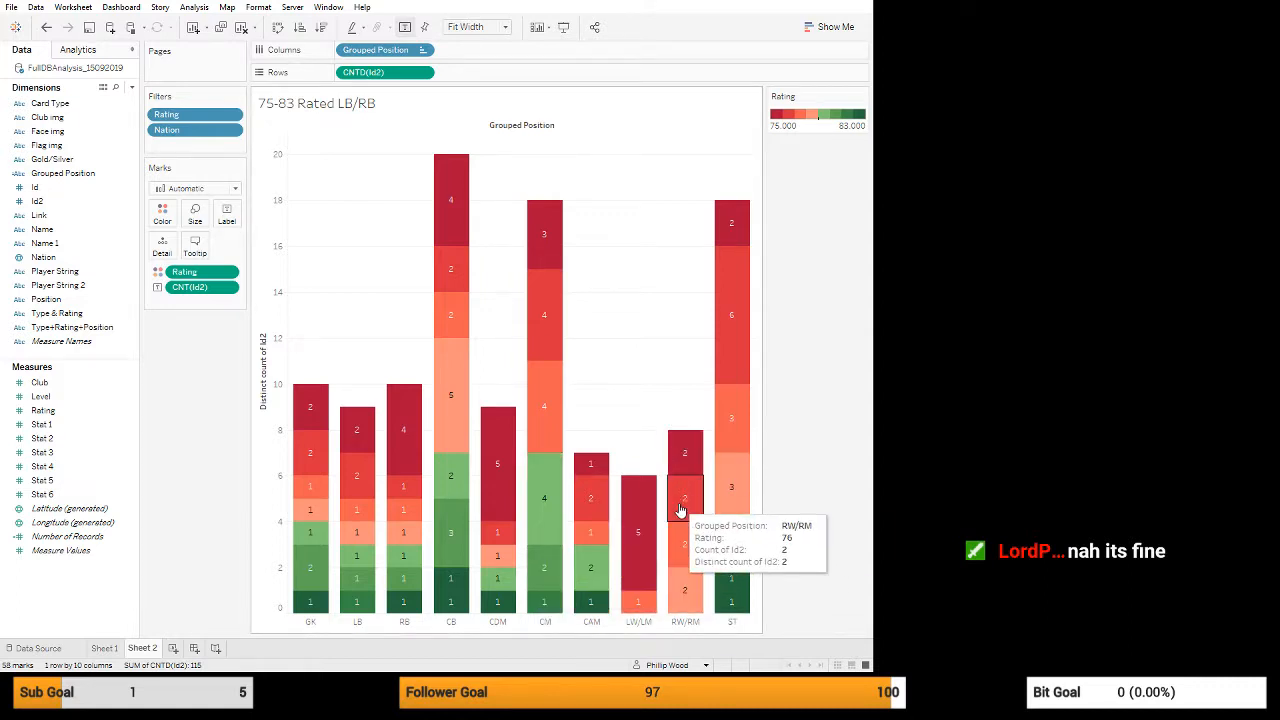
click(638, 602)
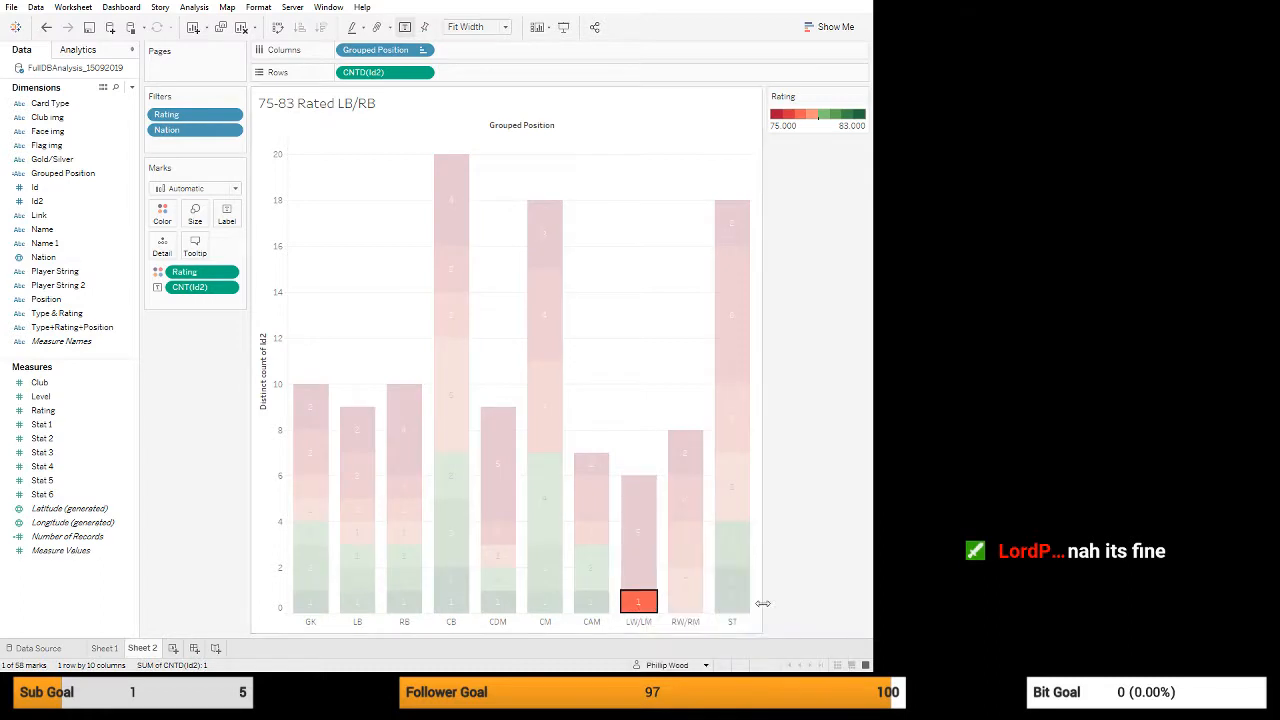
click(630, 605)
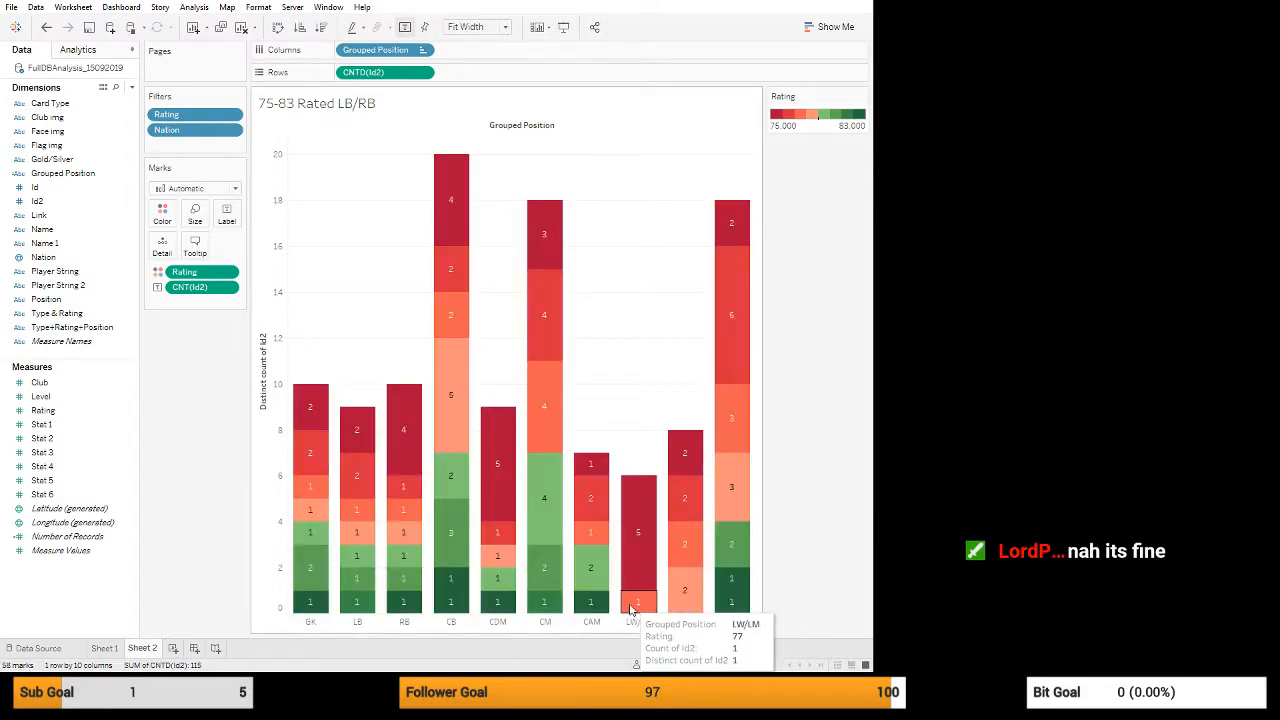
click(631, 604)
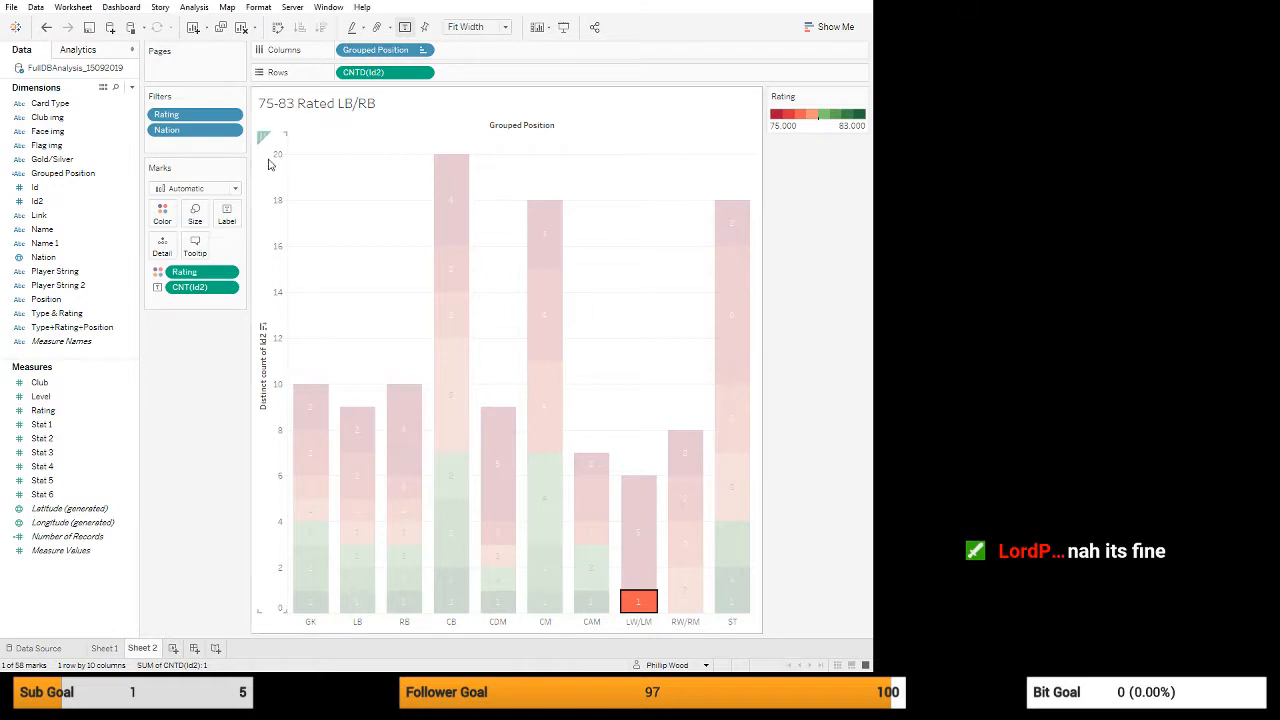
- Extend the Rating filter's upper limit to 84 and switch the Nation filter to Brazil
click(235, 117)
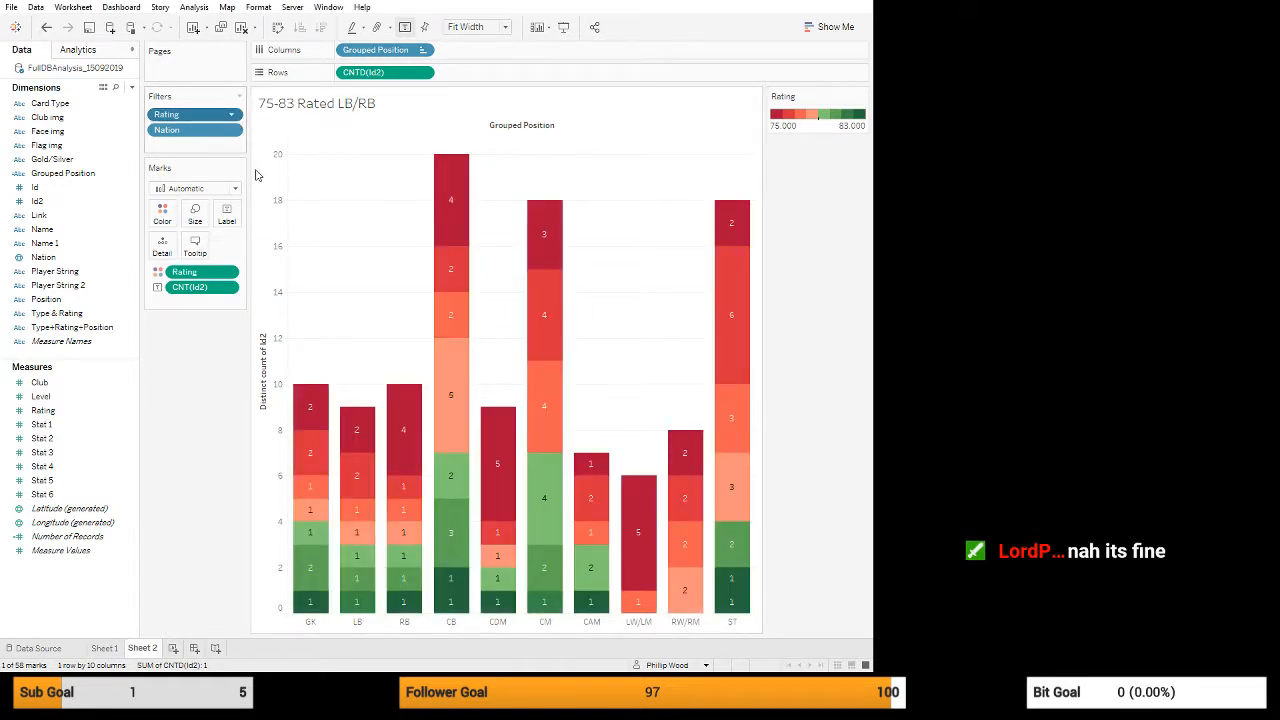
click(226, 136)
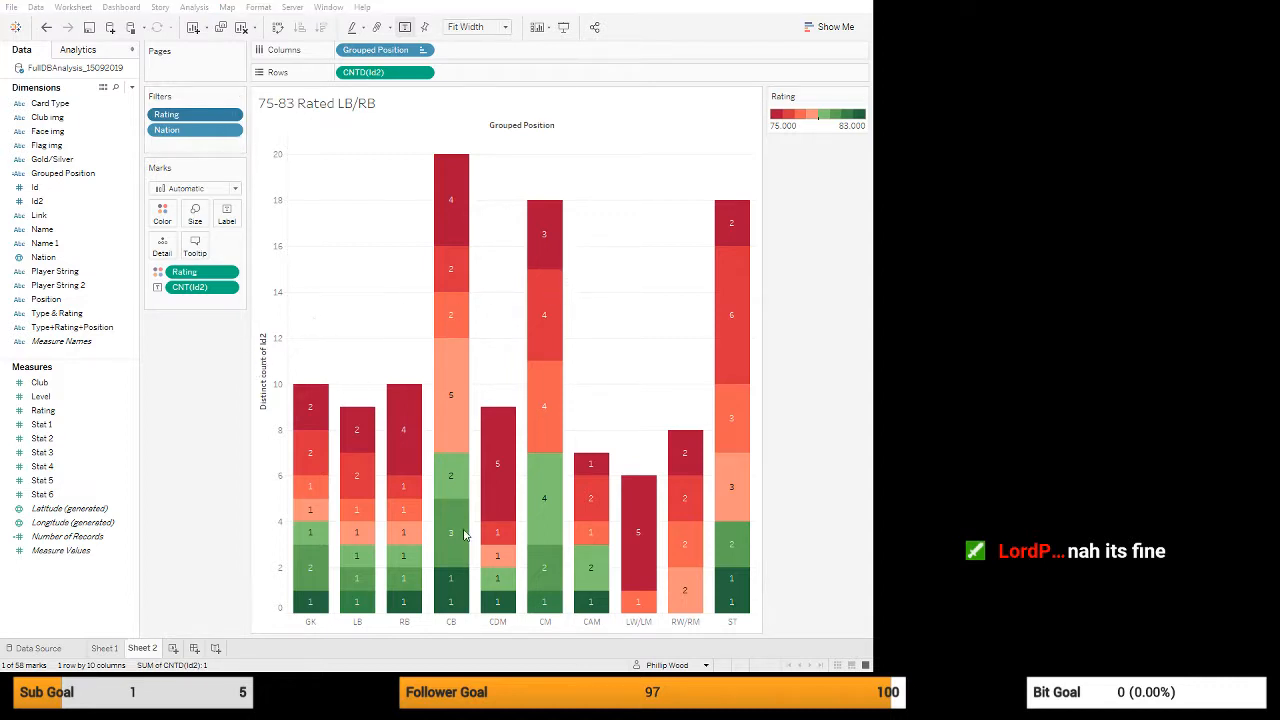
click(452, 500)
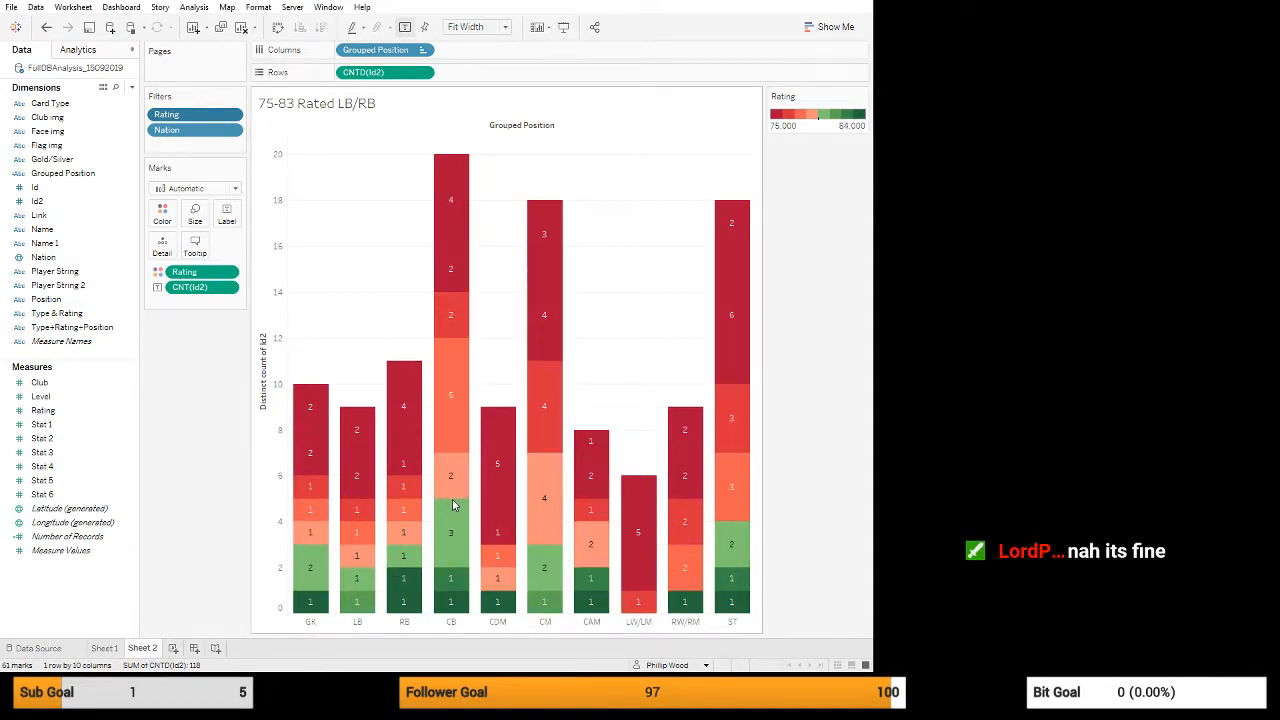
mouse_move(631, 555)
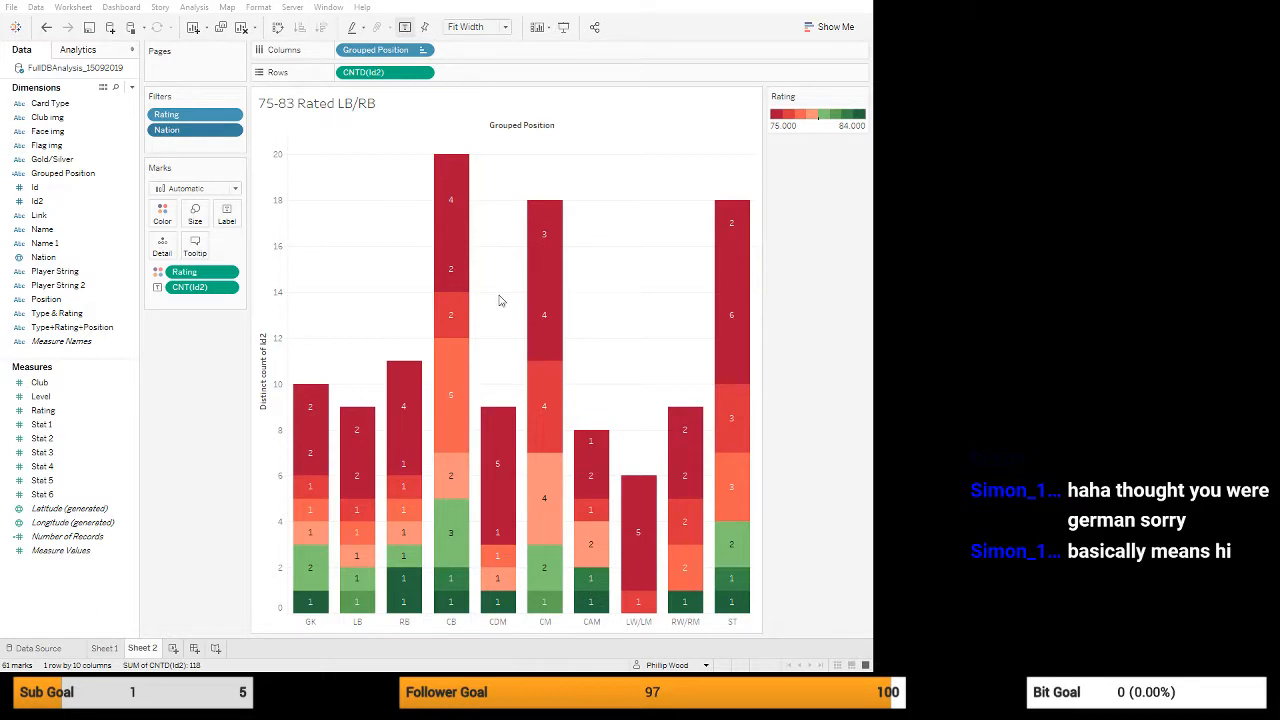
click(450, 502)
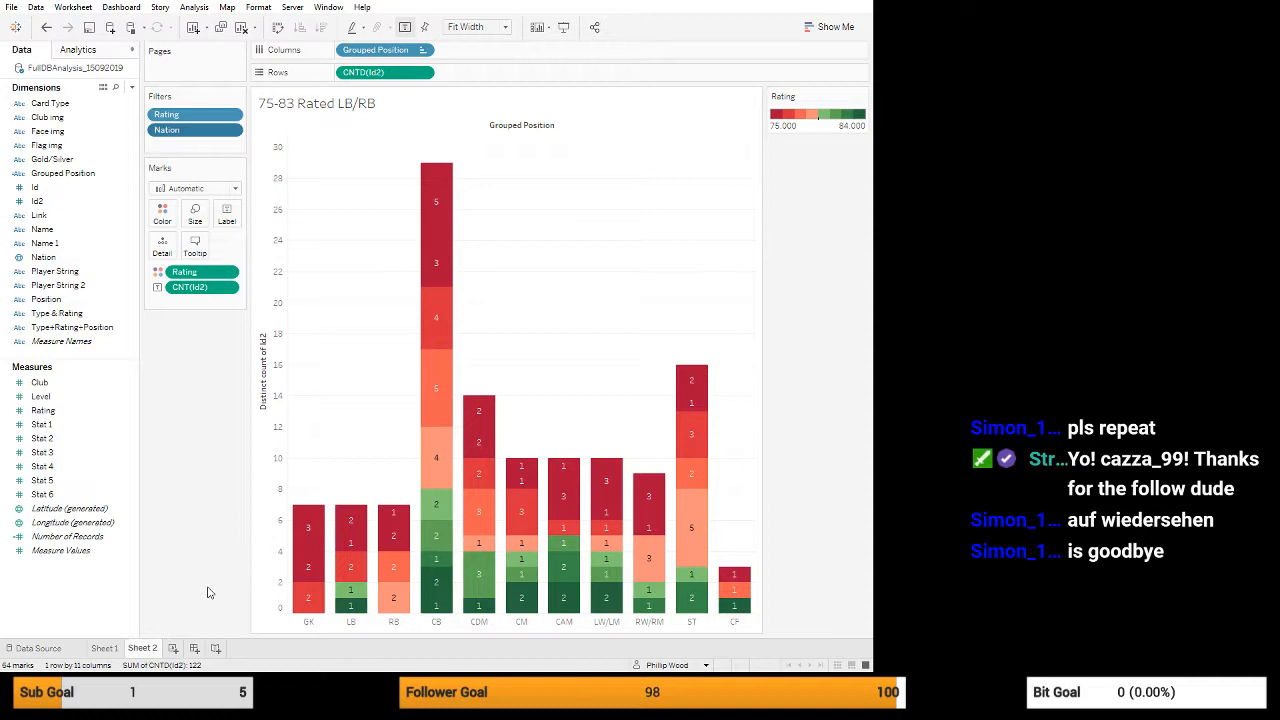
- Edit the Grouped Position field so that CF players are counted in the ST group
mouse_move(309, 598)
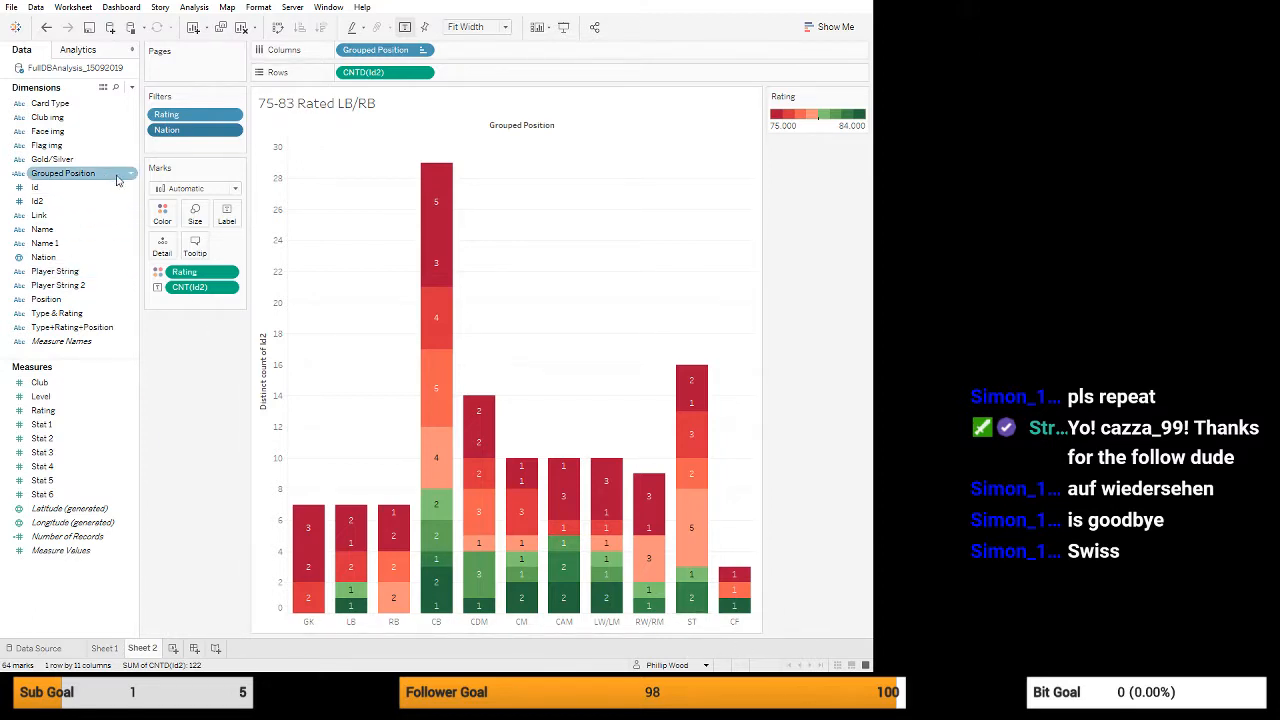
click(133, 179)
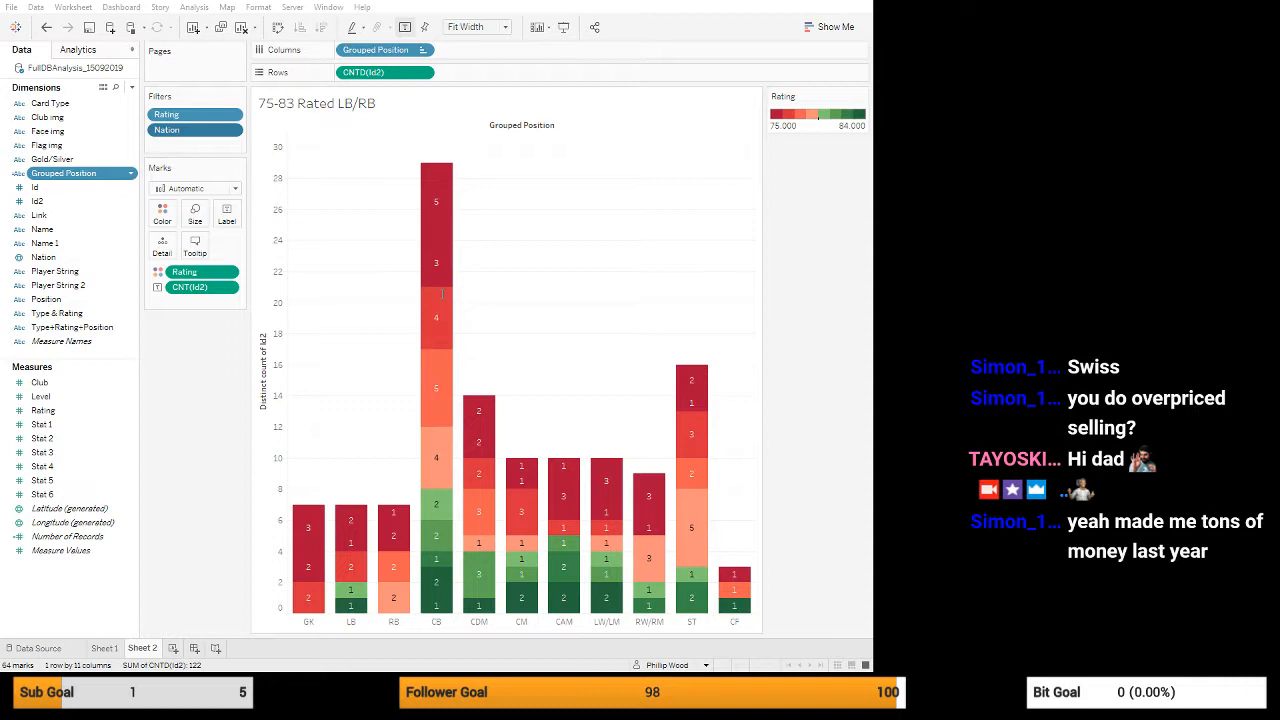
click(733, 502)
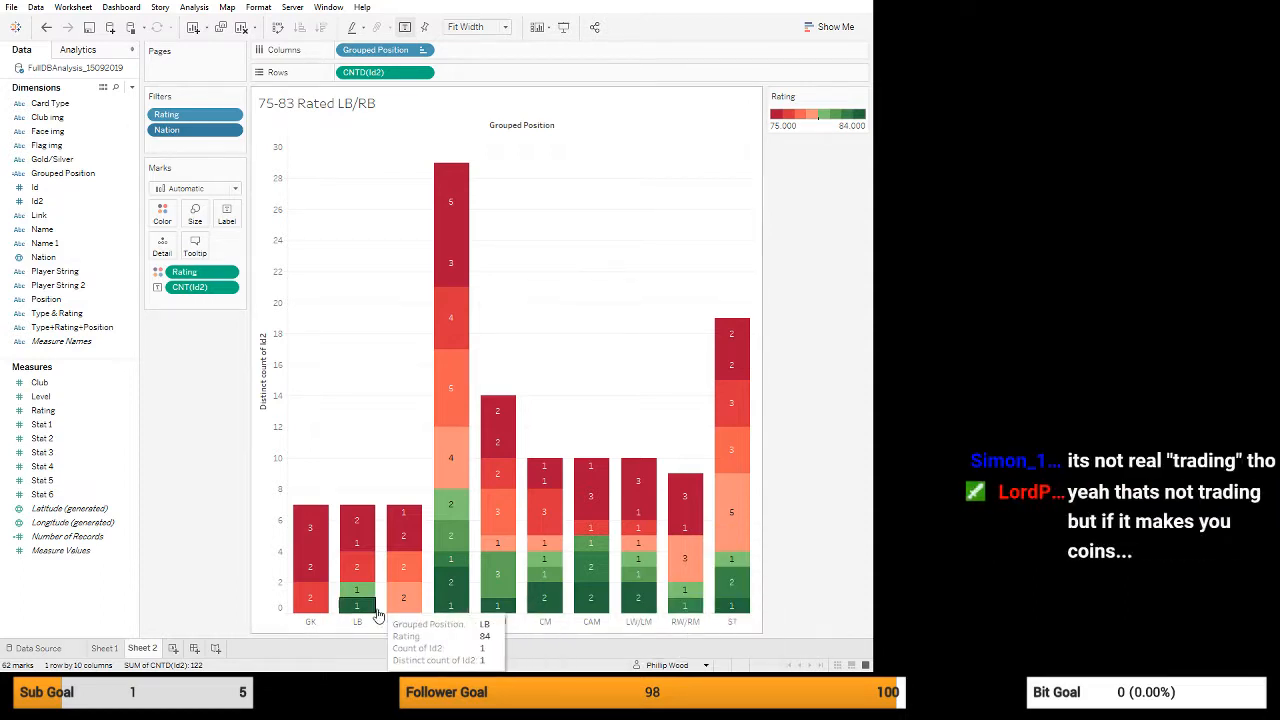
- Examine the ratings and player counts in Brazil's LB, RW/RM, CB, RB and GK bars
mouse_move(348, 597)
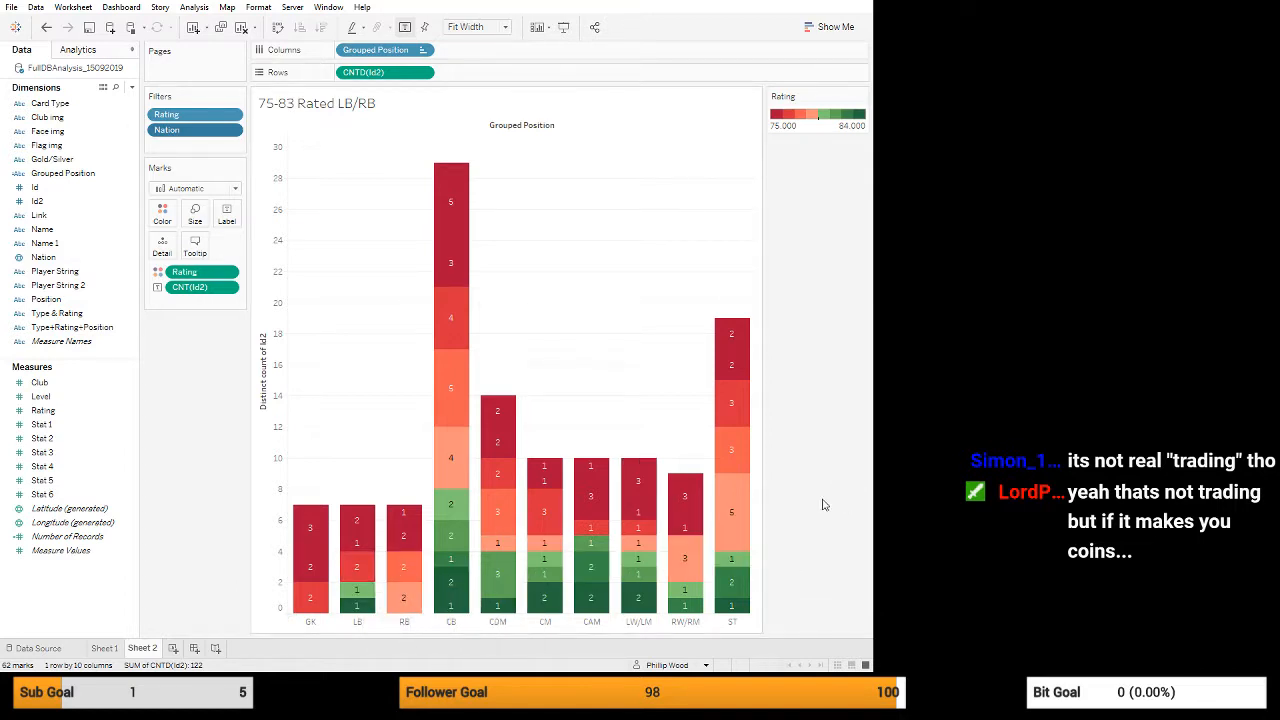
mouse_move(681, 495)
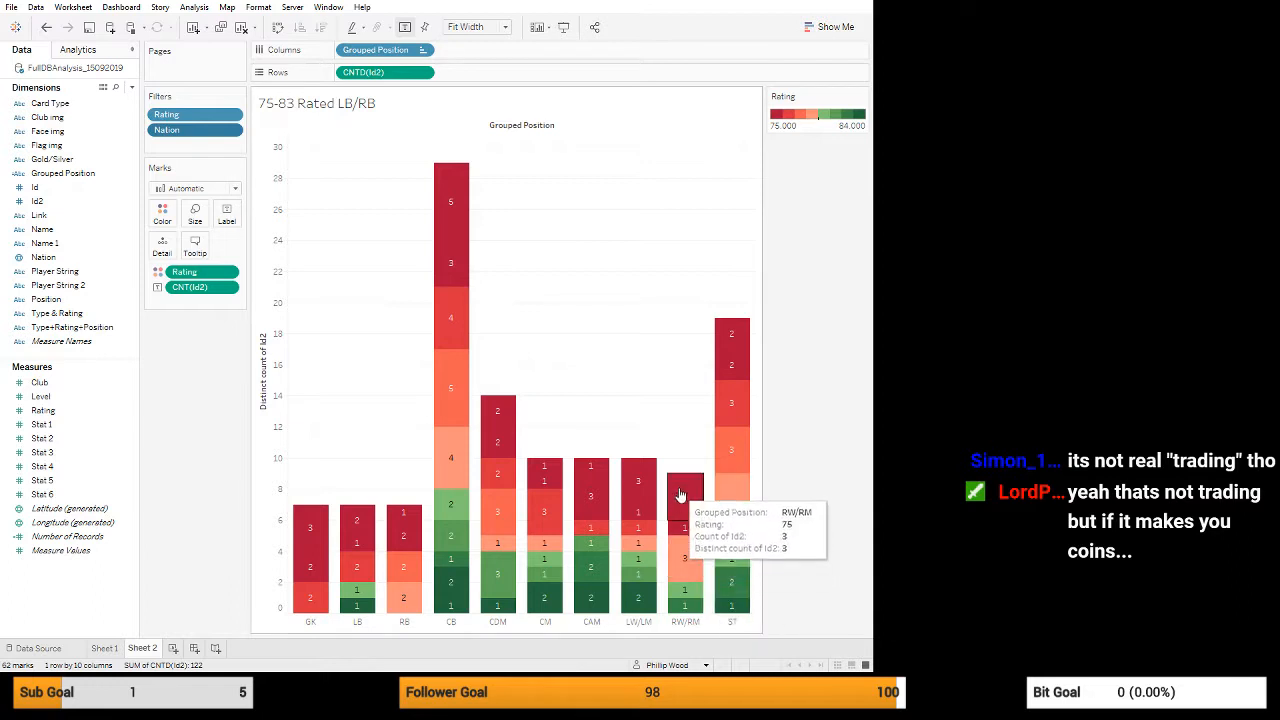
mouse_move(685, 612)
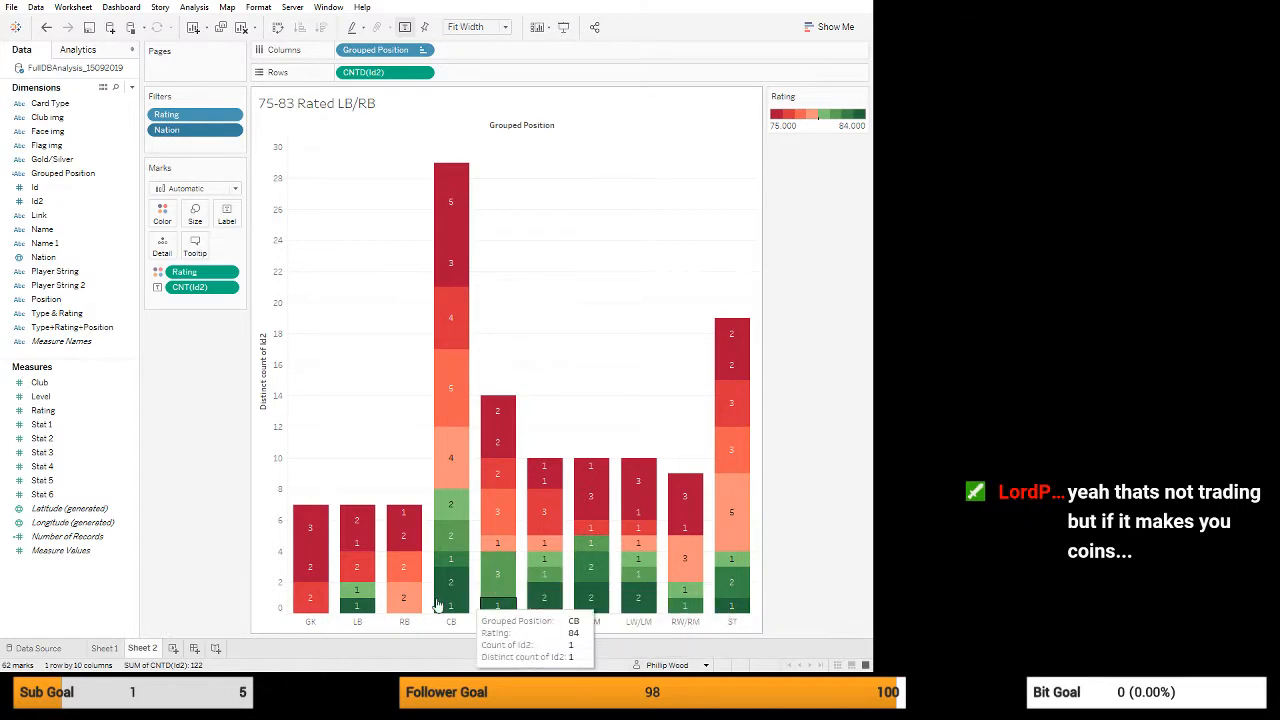
mouse_move(402, 607)
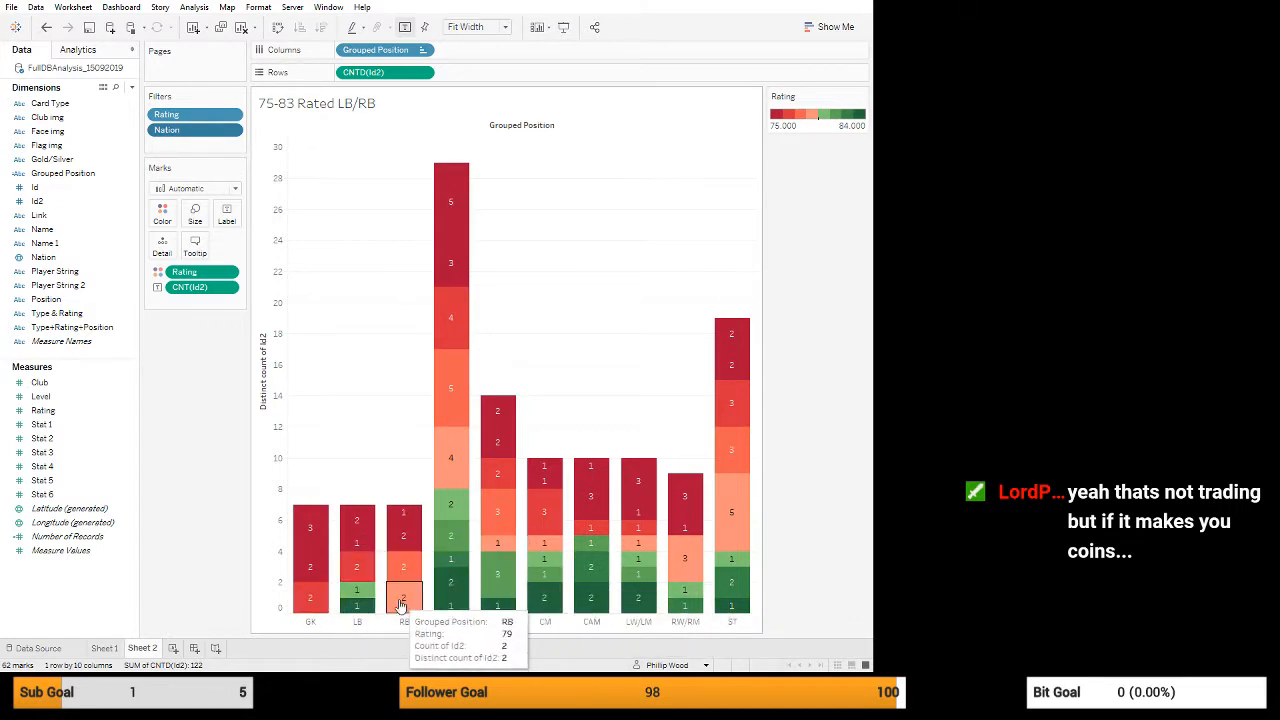
mouse_move(312, 568)
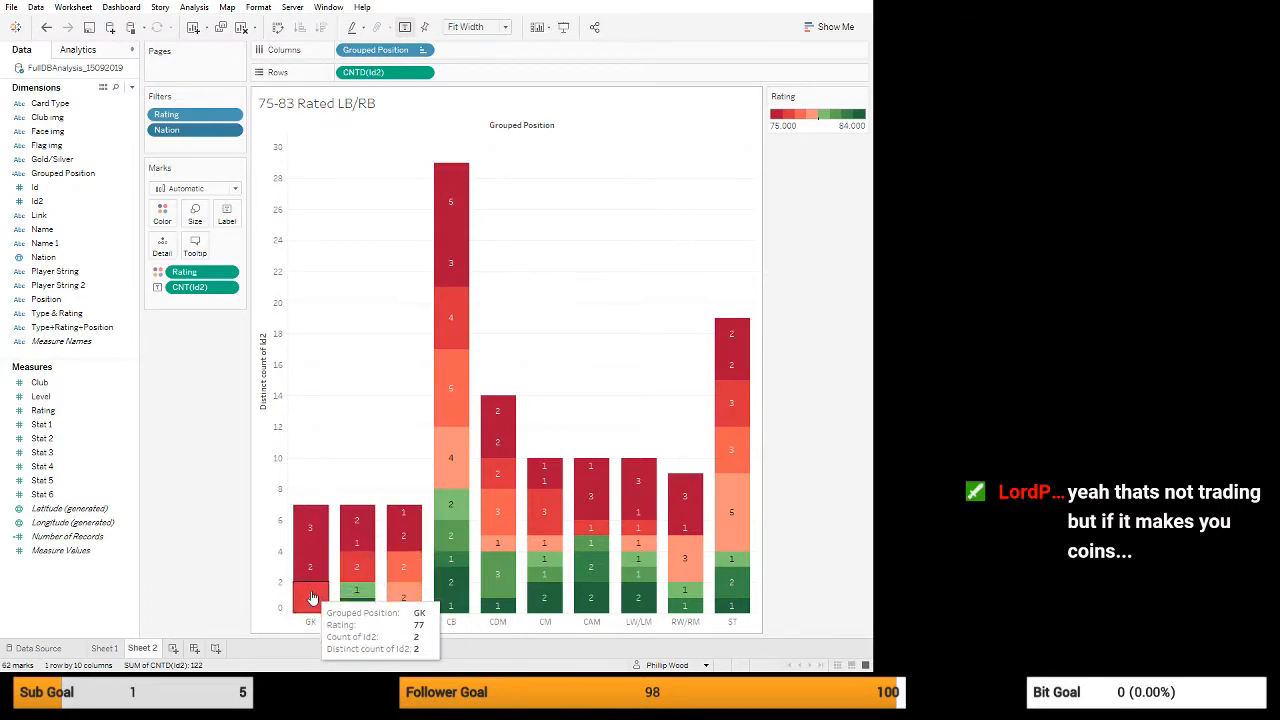
click(312, 598)
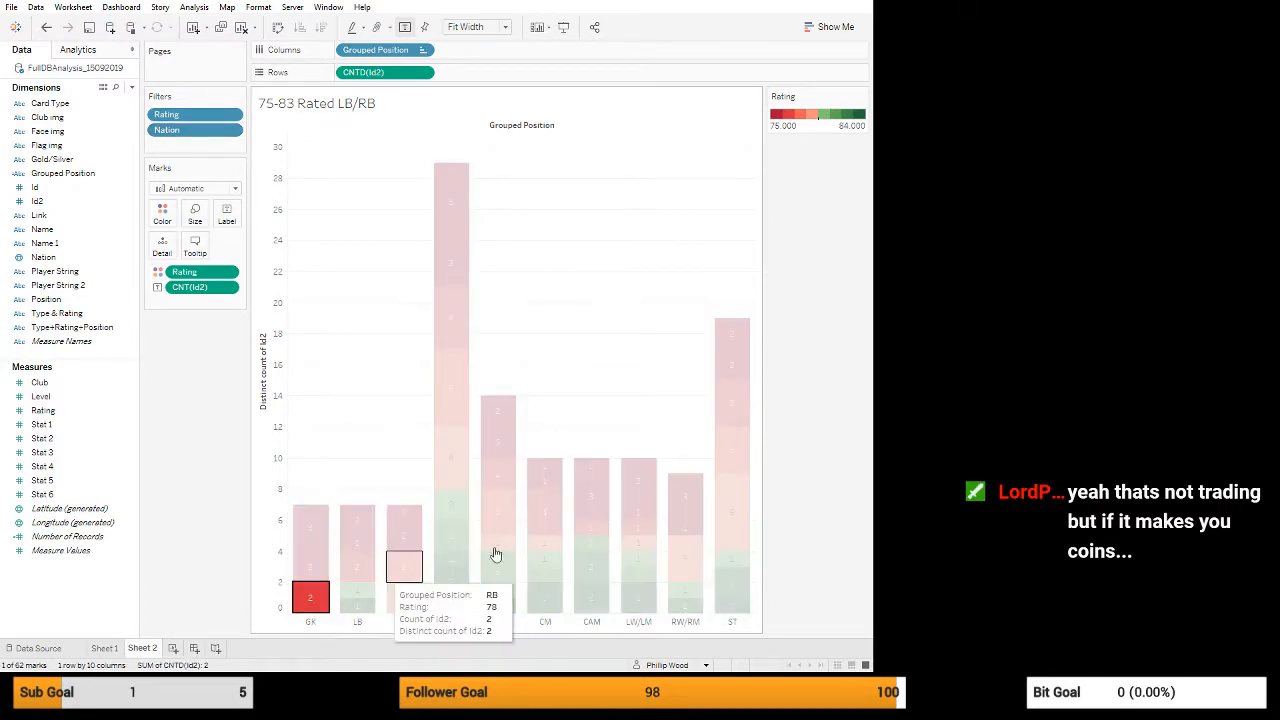
click(312, 600)
click(313, 603)
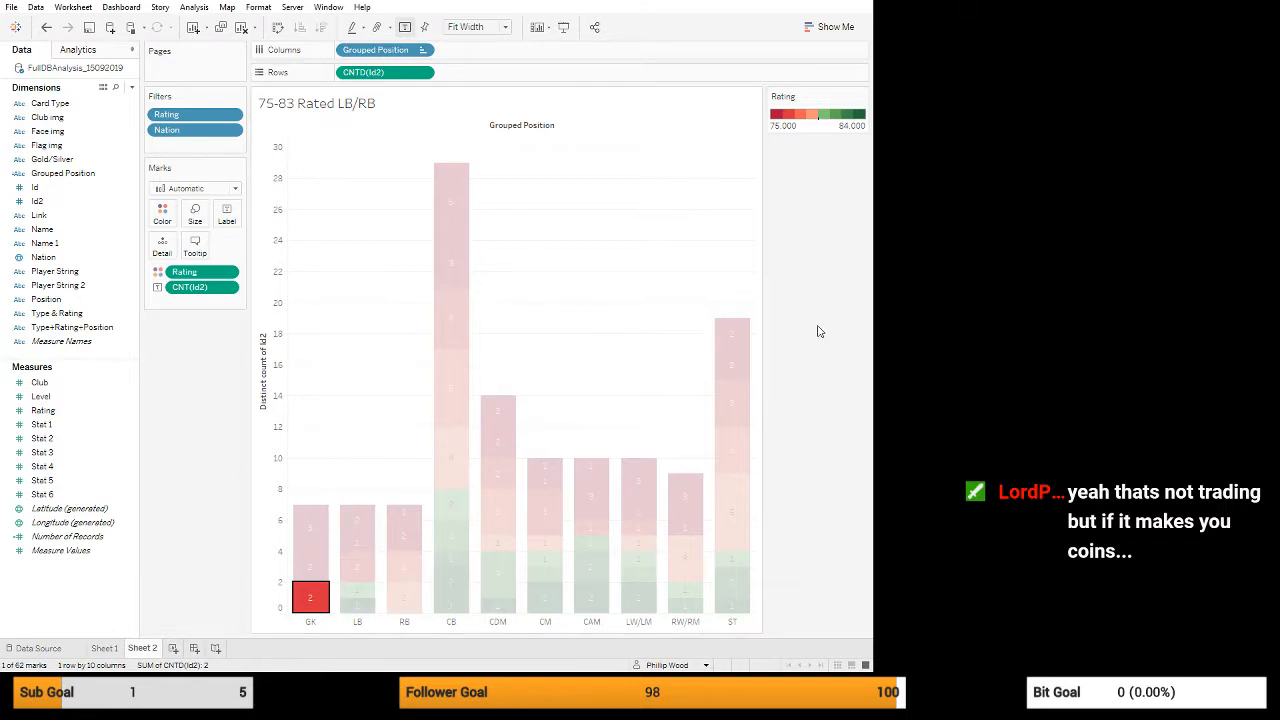
click(290, 158)
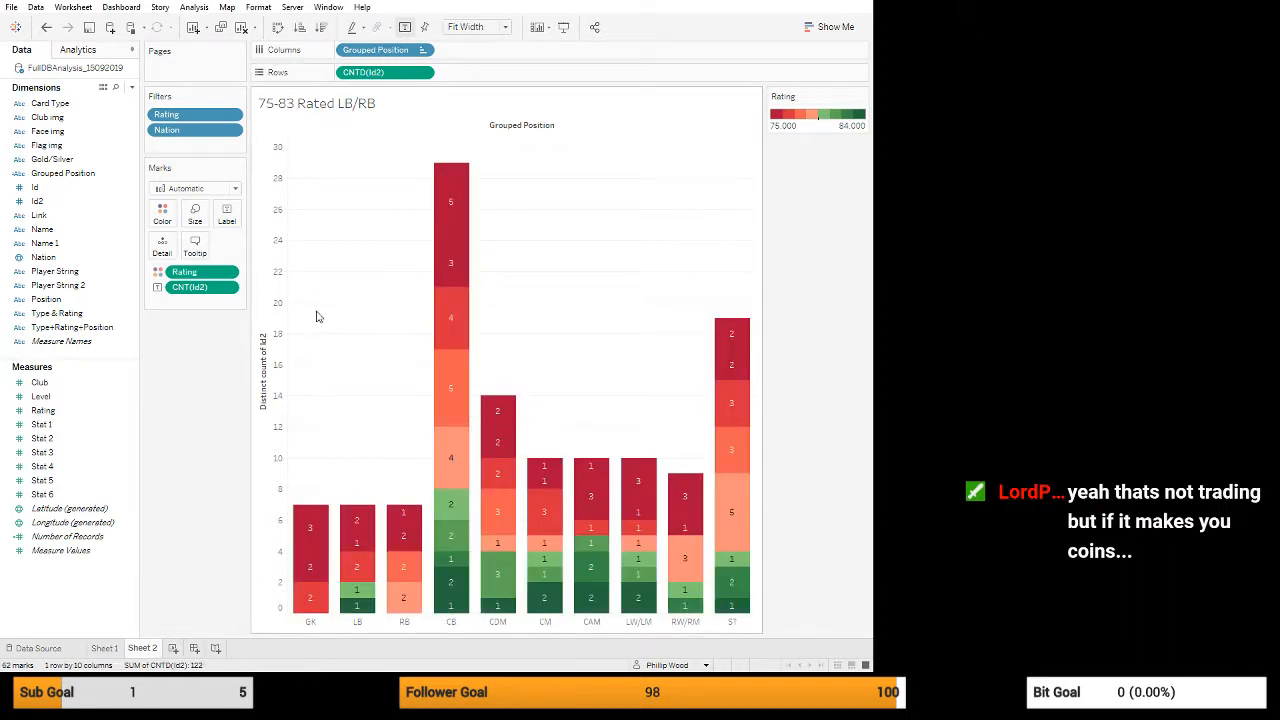
- Examine the lowest RB segment and the ratings and player counts in the CDM and ST bars, then clear the selection
click(404, 598)
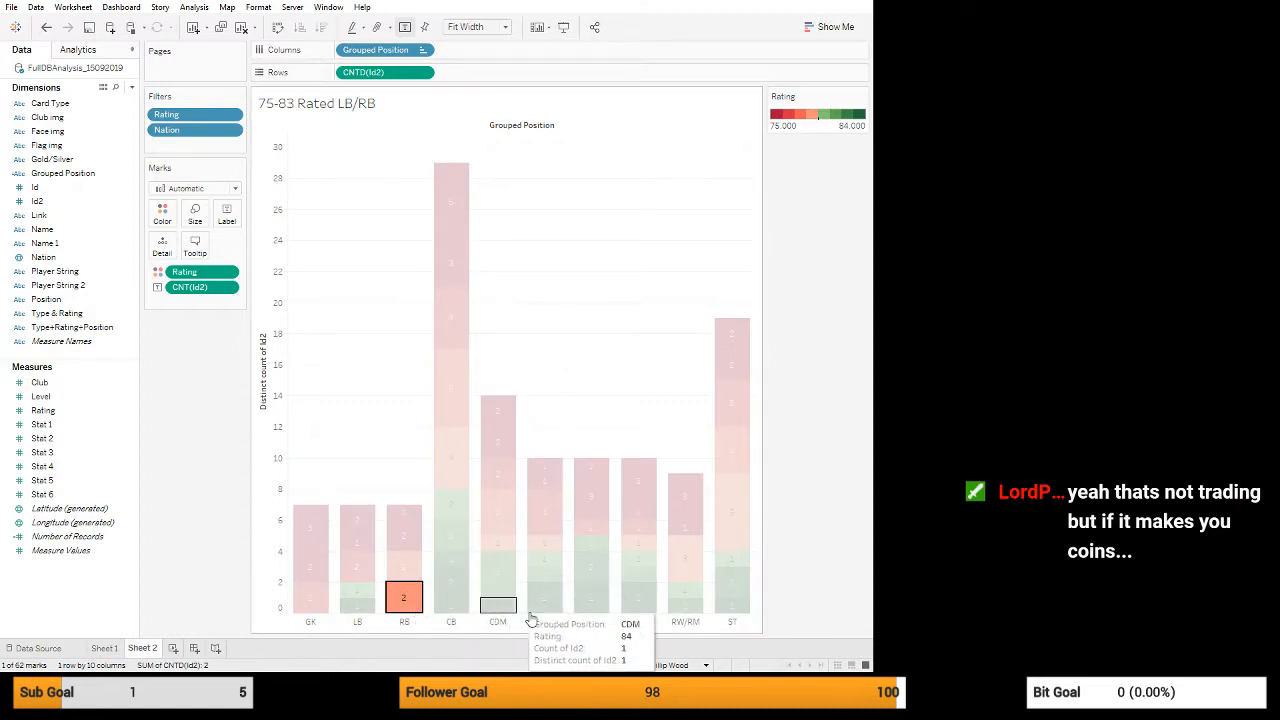
click(404, 598)
click(404, 598)
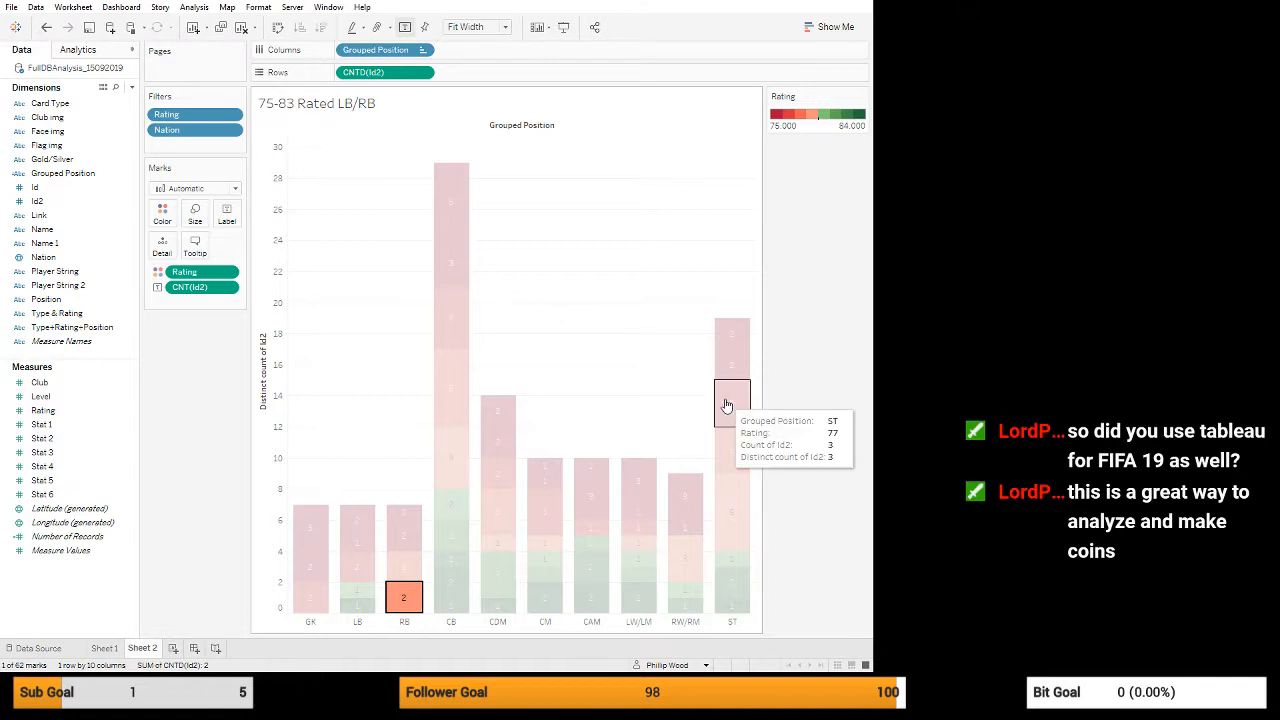
click(794, 246)
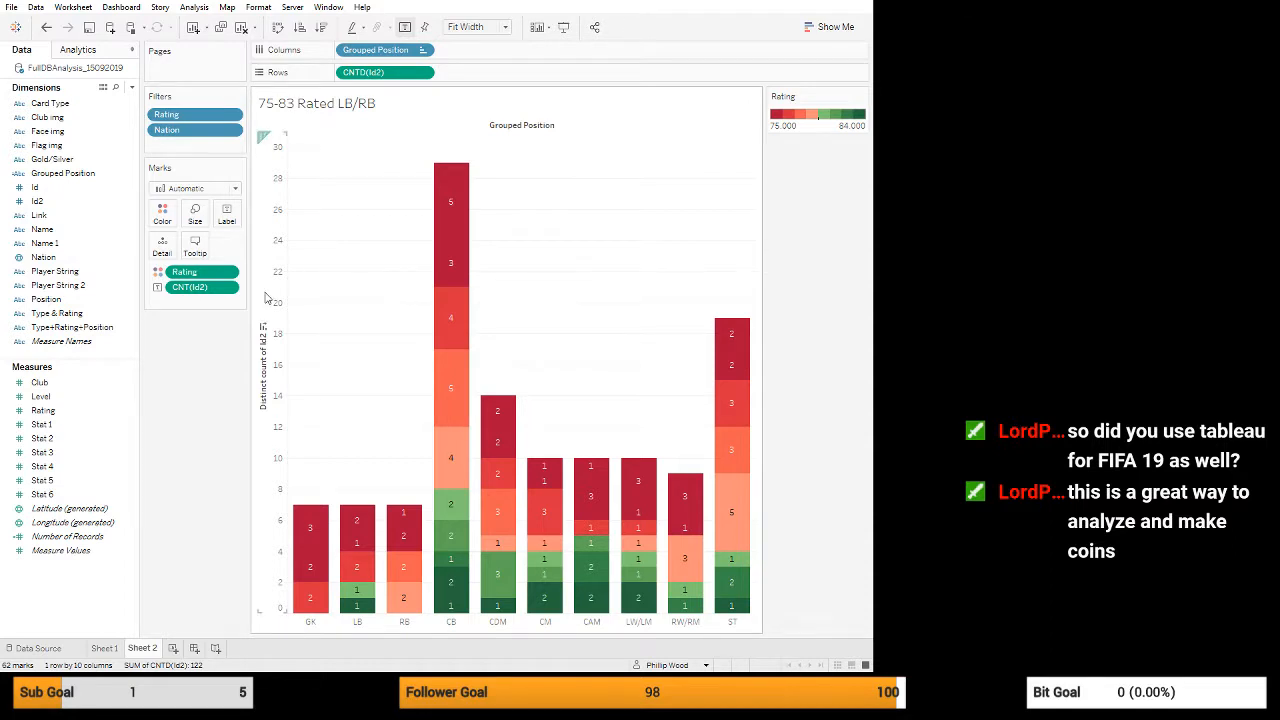
- Edit the Nation filter to show a different country, and switch it once more to another nation
click(236, 131)
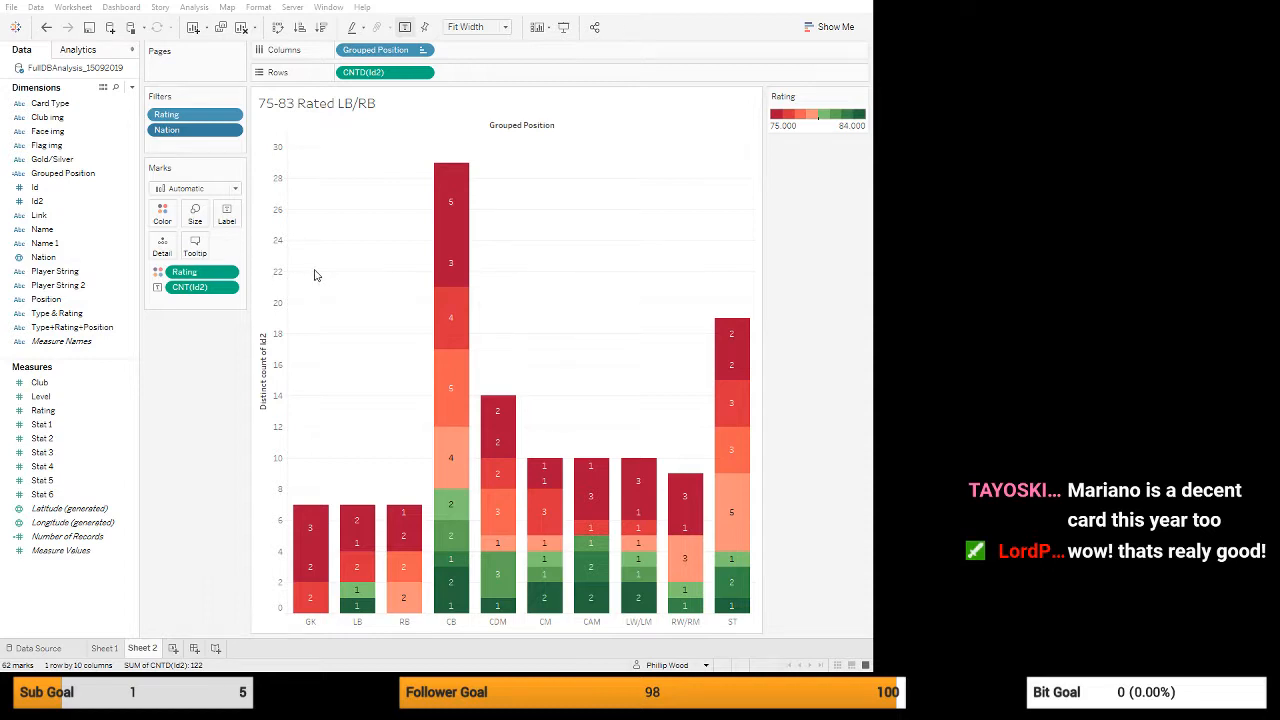
click(445, 497)
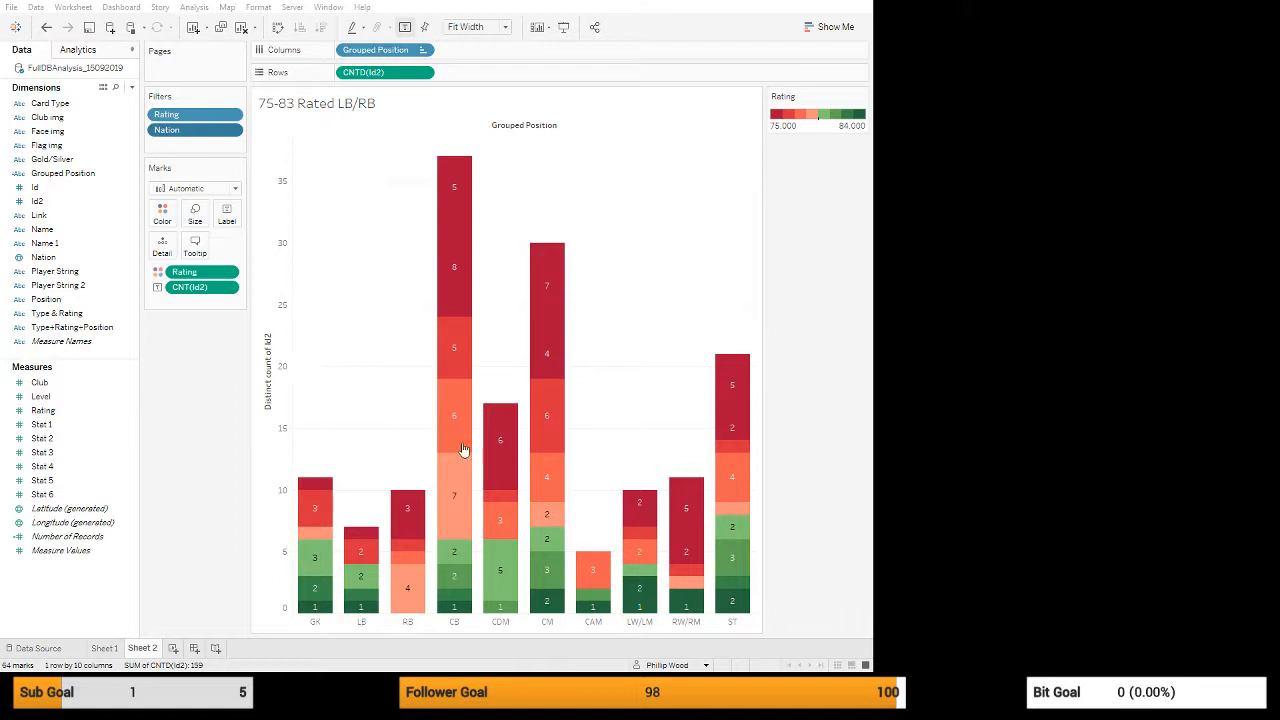
click(461, 502)
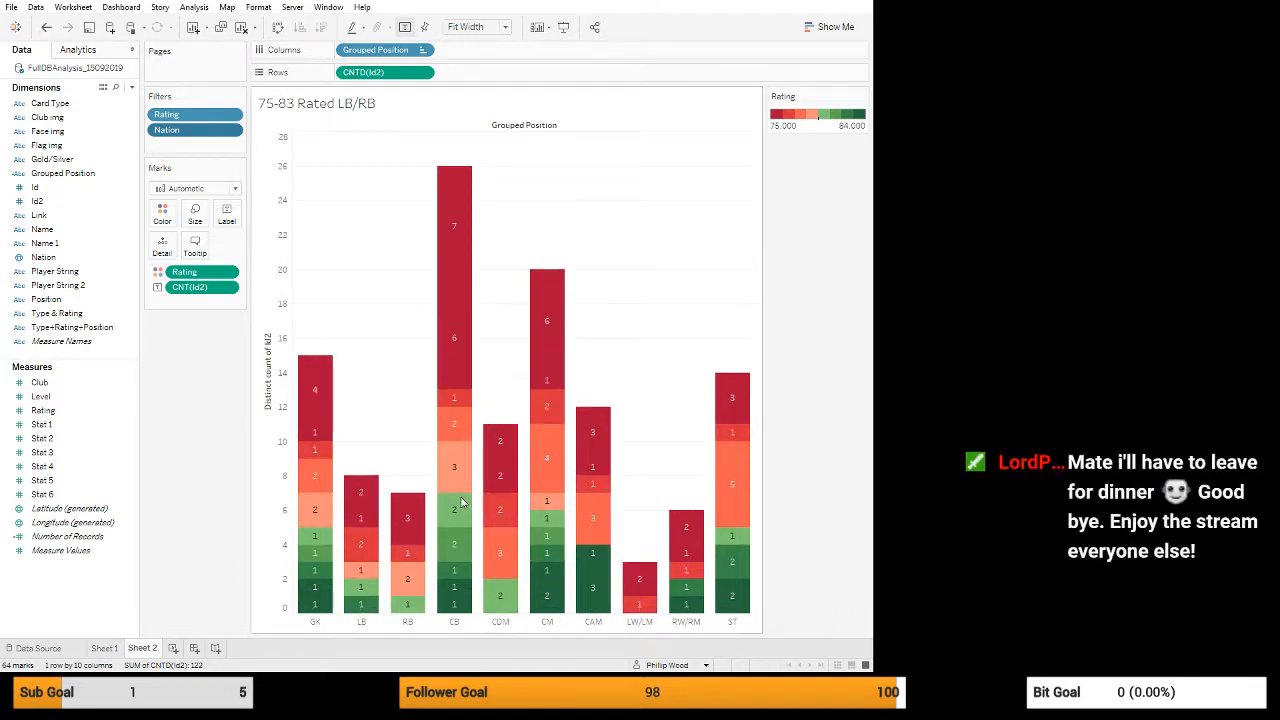
- Examine the ratings and player counts of the segments in the LW/LM and RW/RM bars
mouse_move(645, 596)
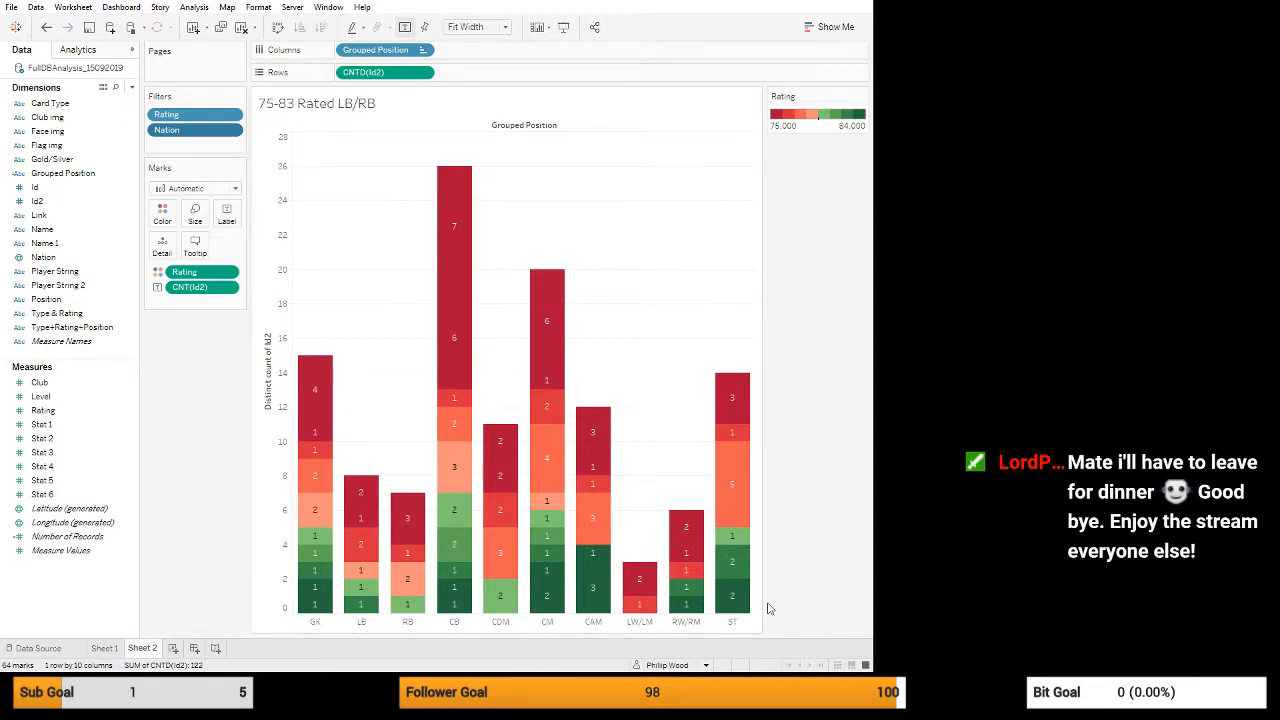
click(640, 606)
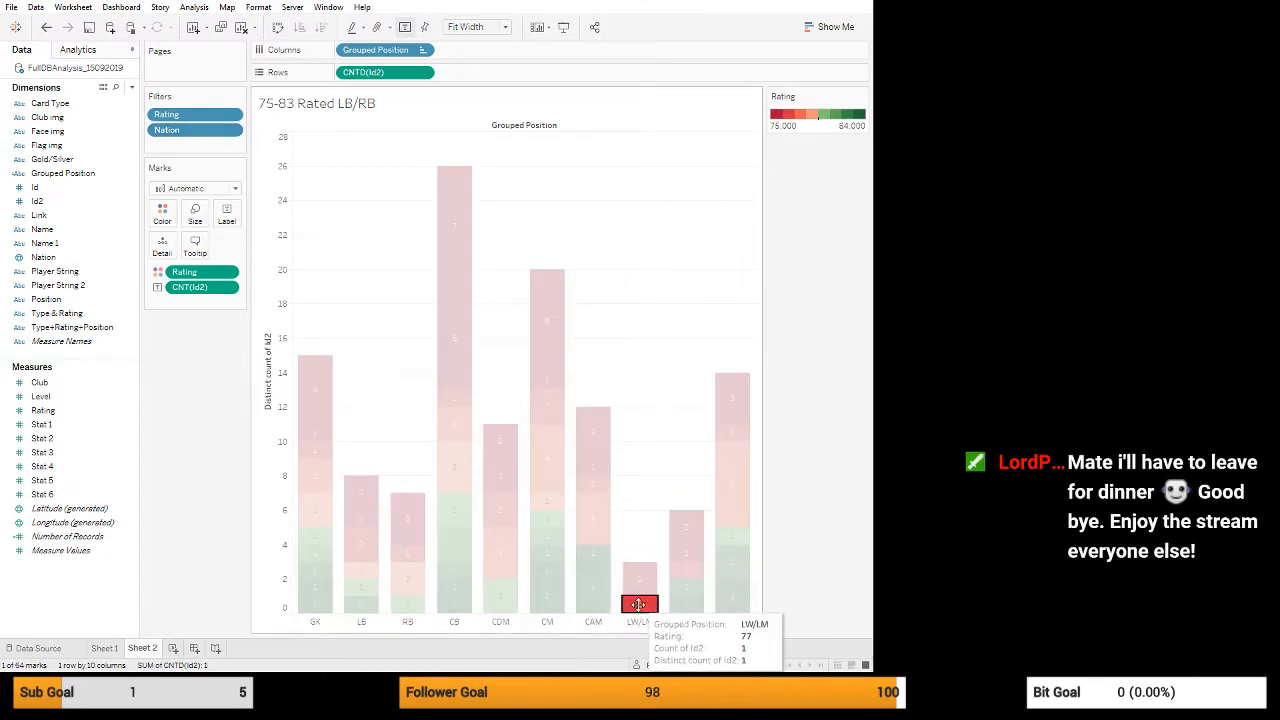
mouse_move(638, 605)
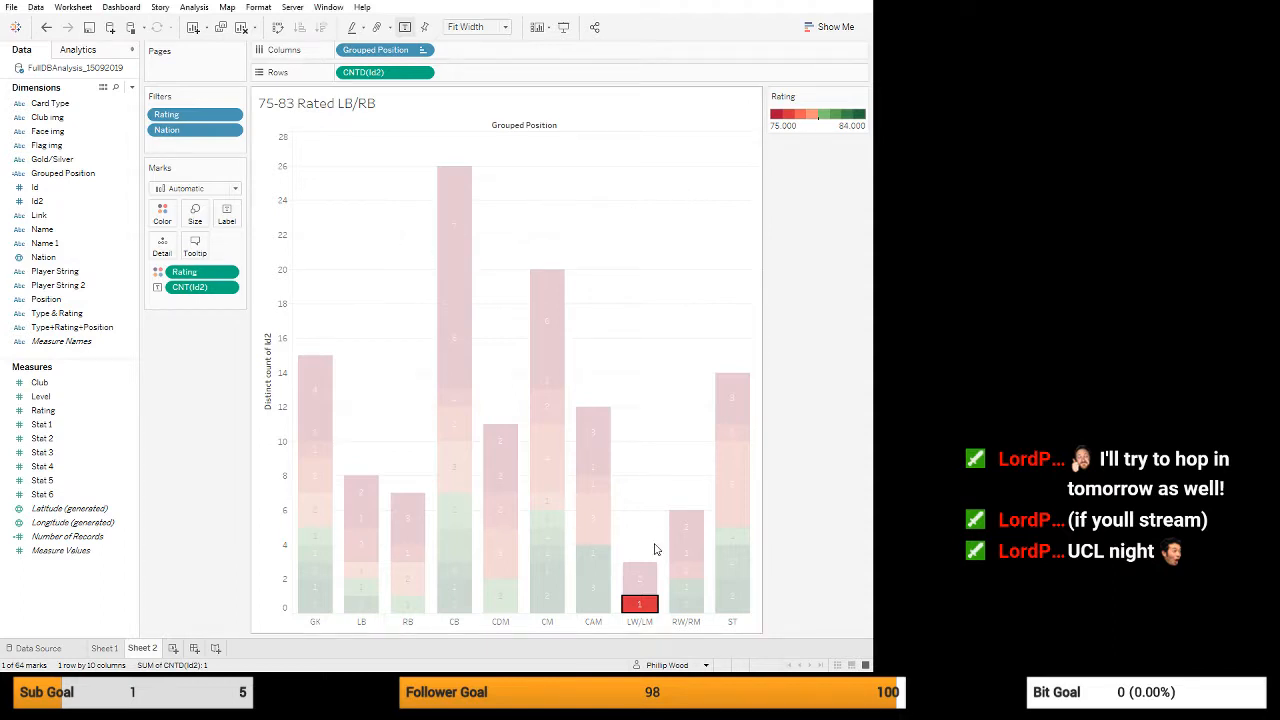
click(645, 578)
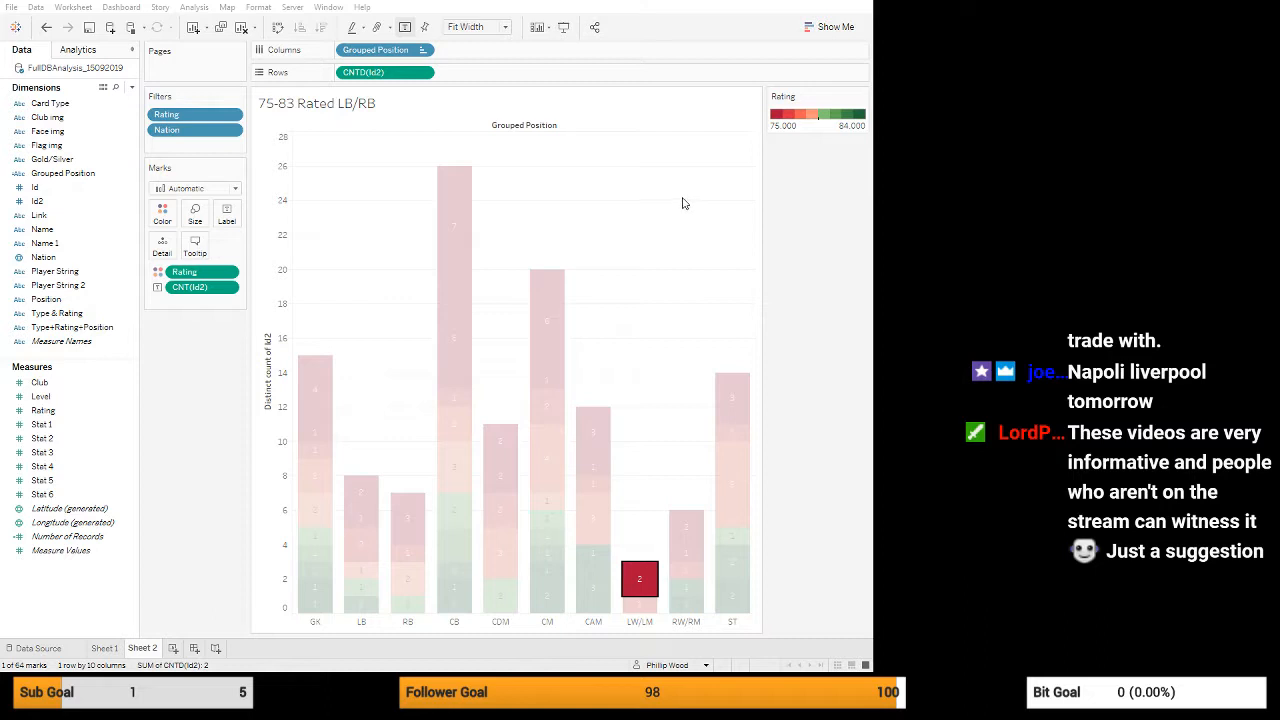
click(784, 349)
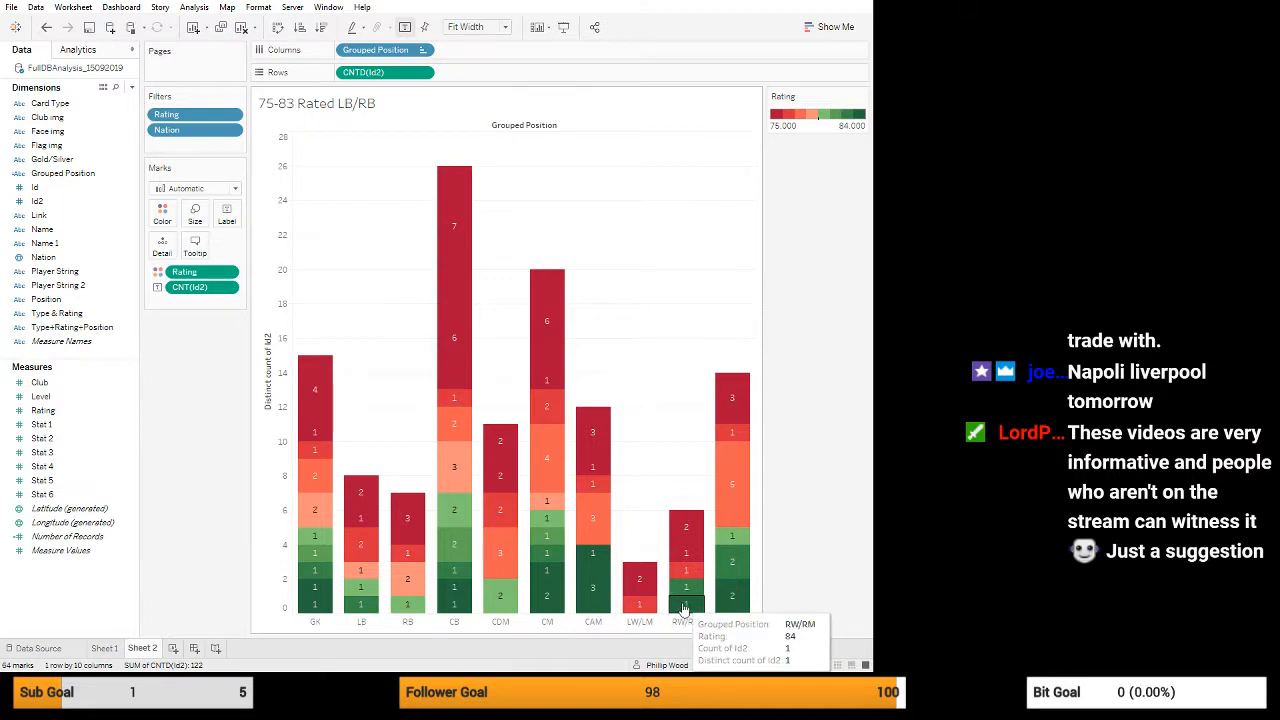
mouse_move(685, 593)
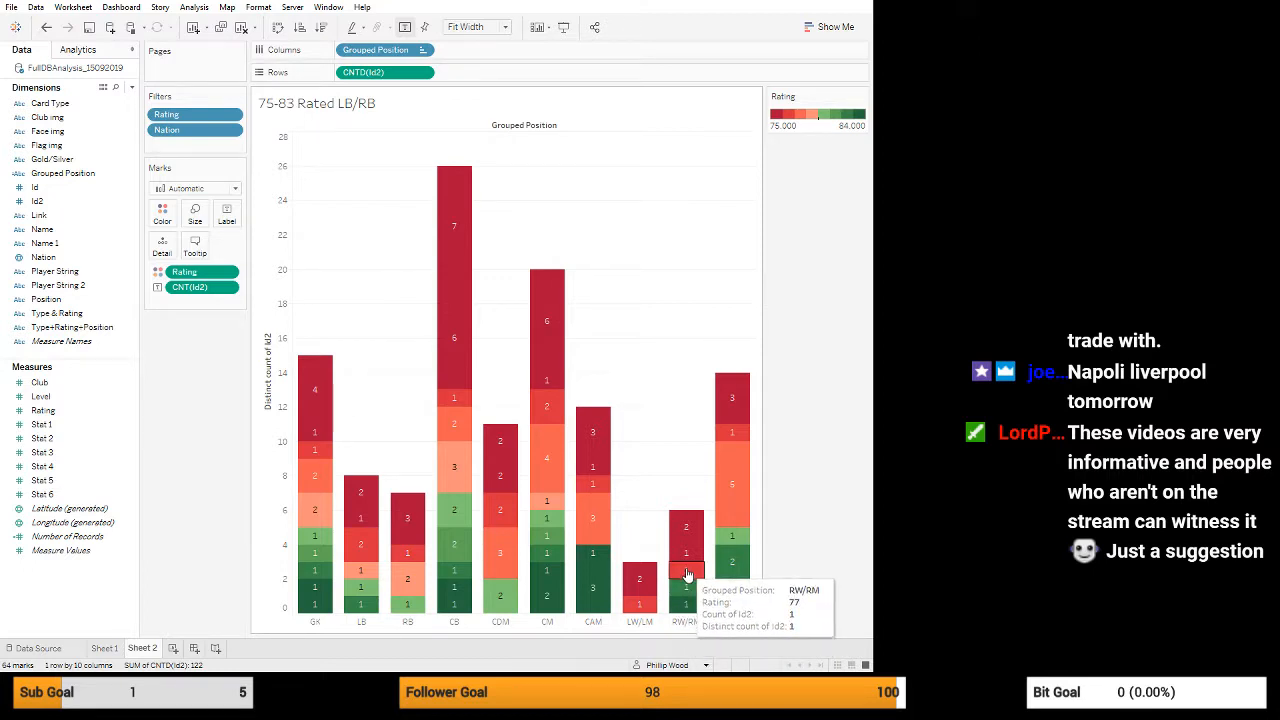
mouse_move(687, 557)
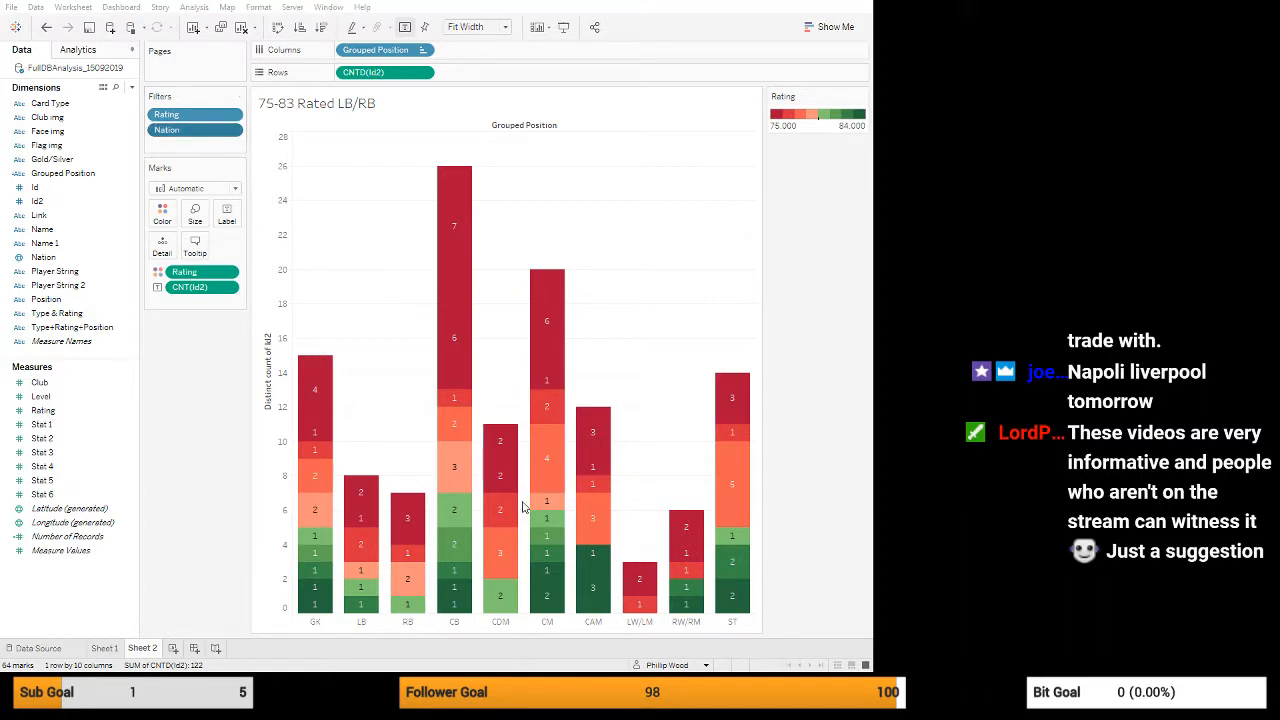
- Open the underlying data of the 80-rated RB segment to see its player, and clear the selection
click(407, 604)
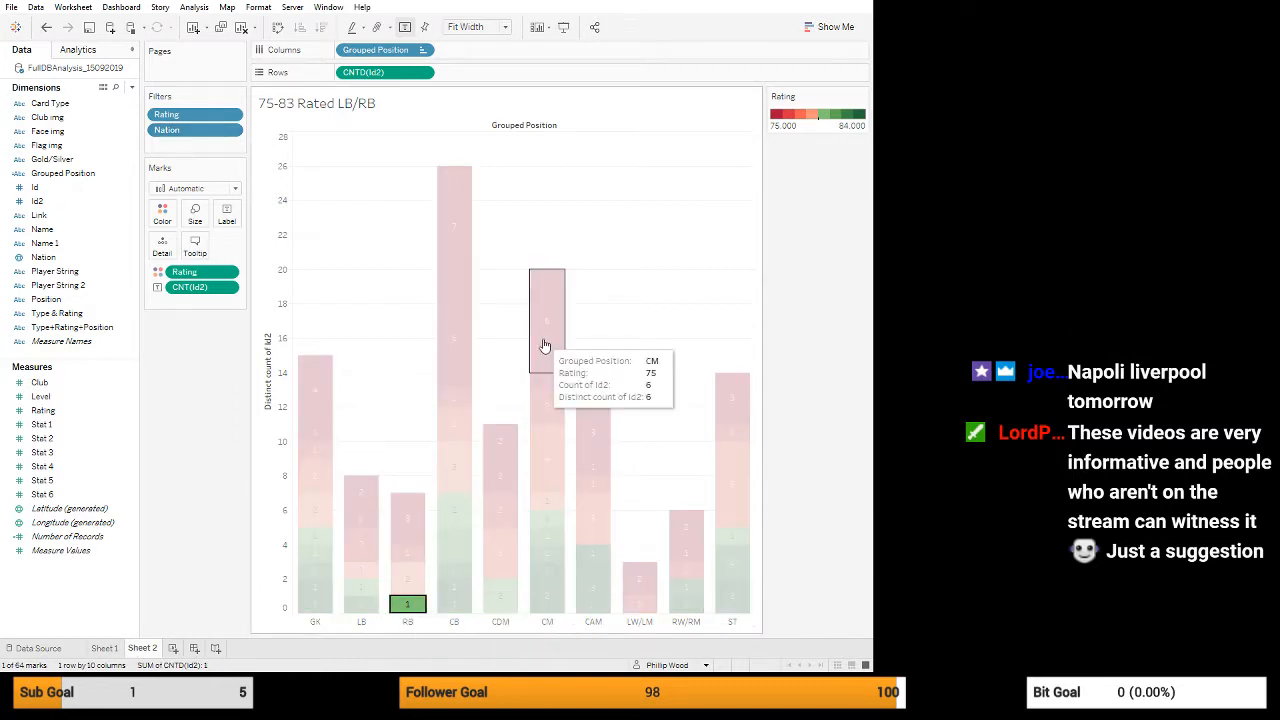
click(406, 606)
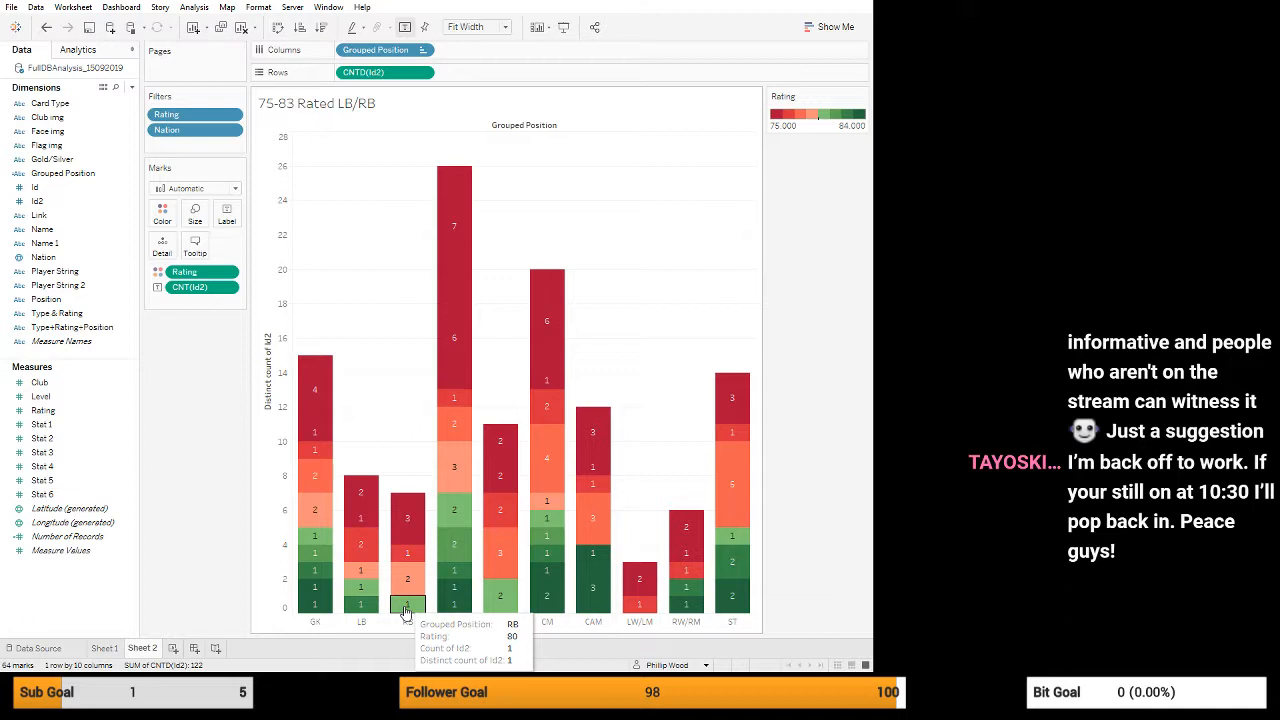
click(407, 607)
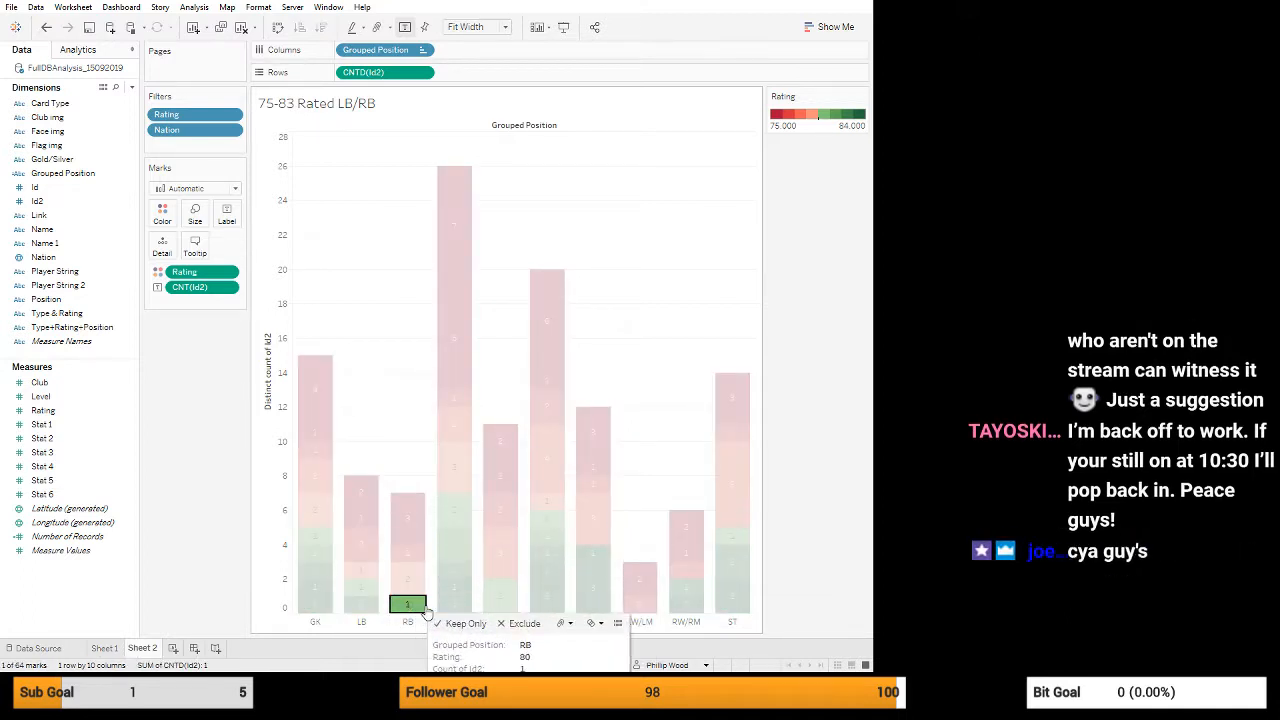
click(412, 606)
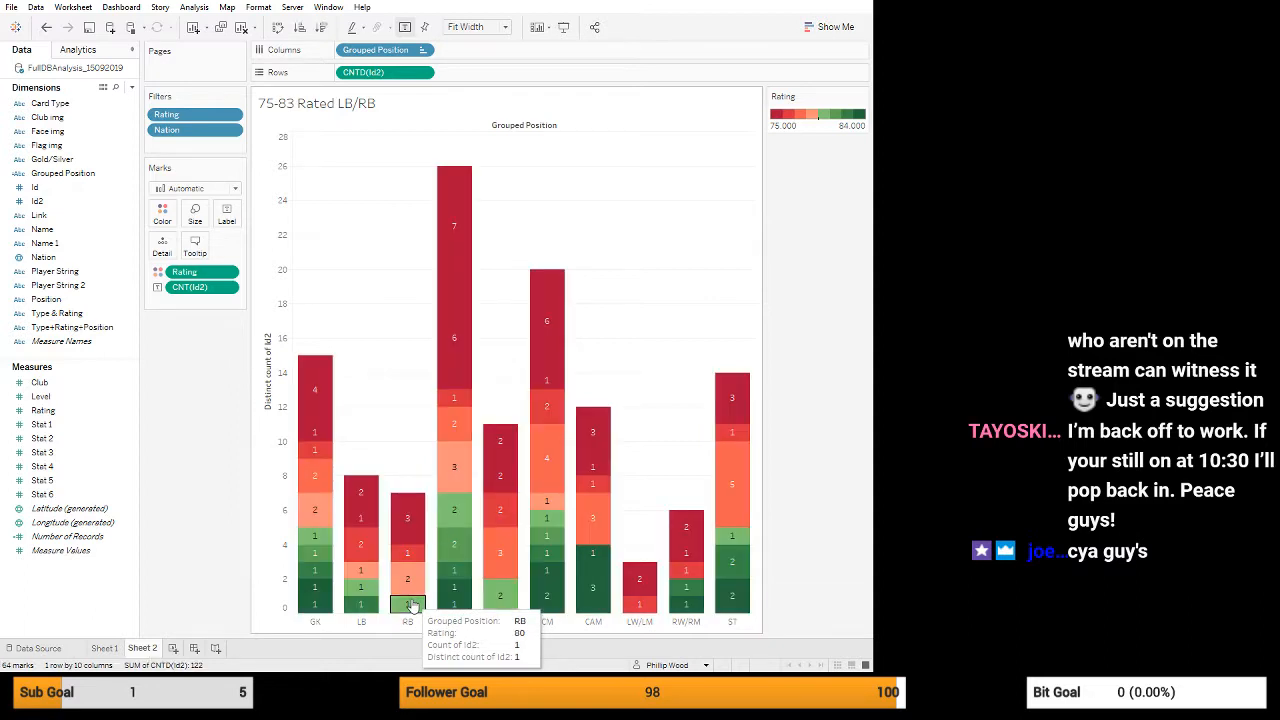
click(412, 606)
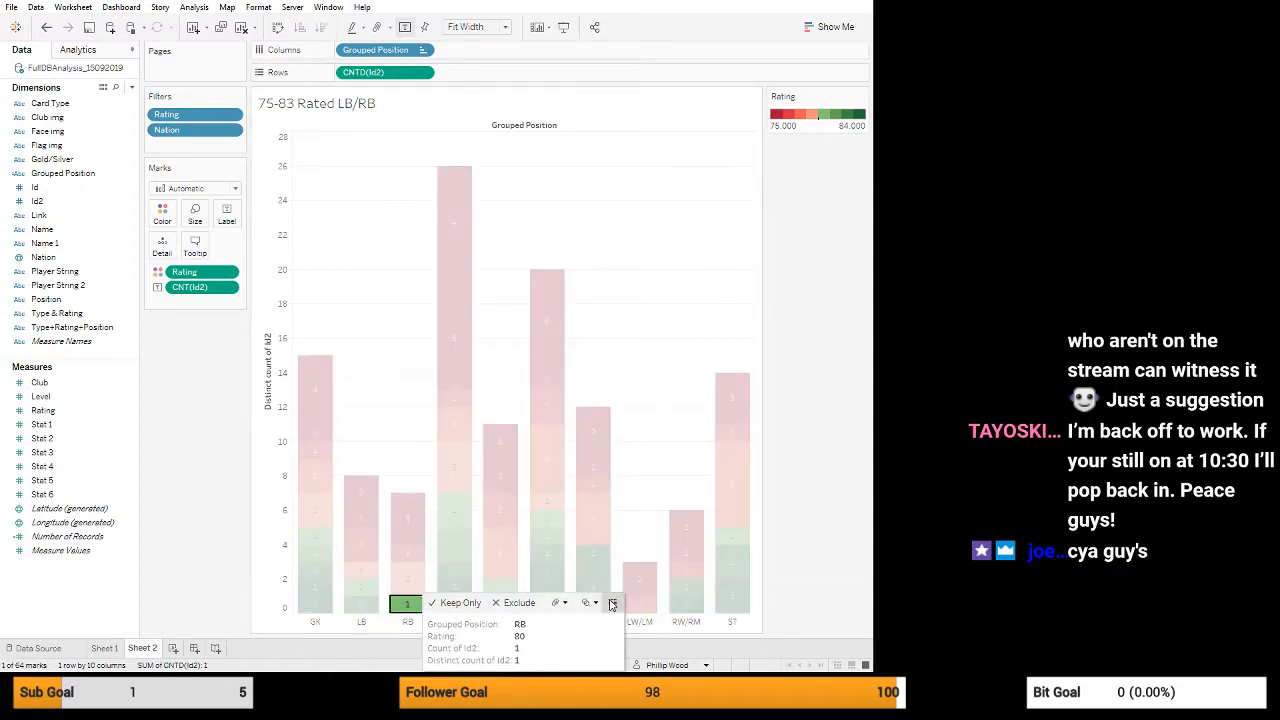
click(612, 604)
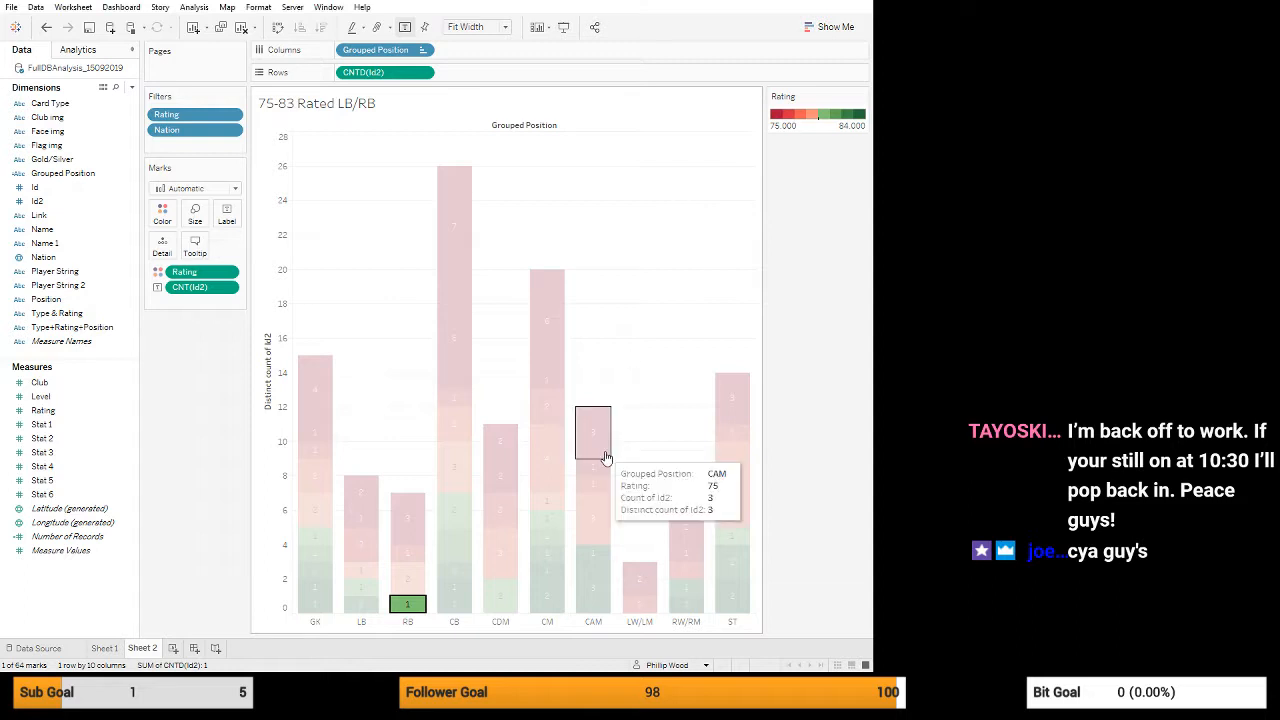
click(656, 414)
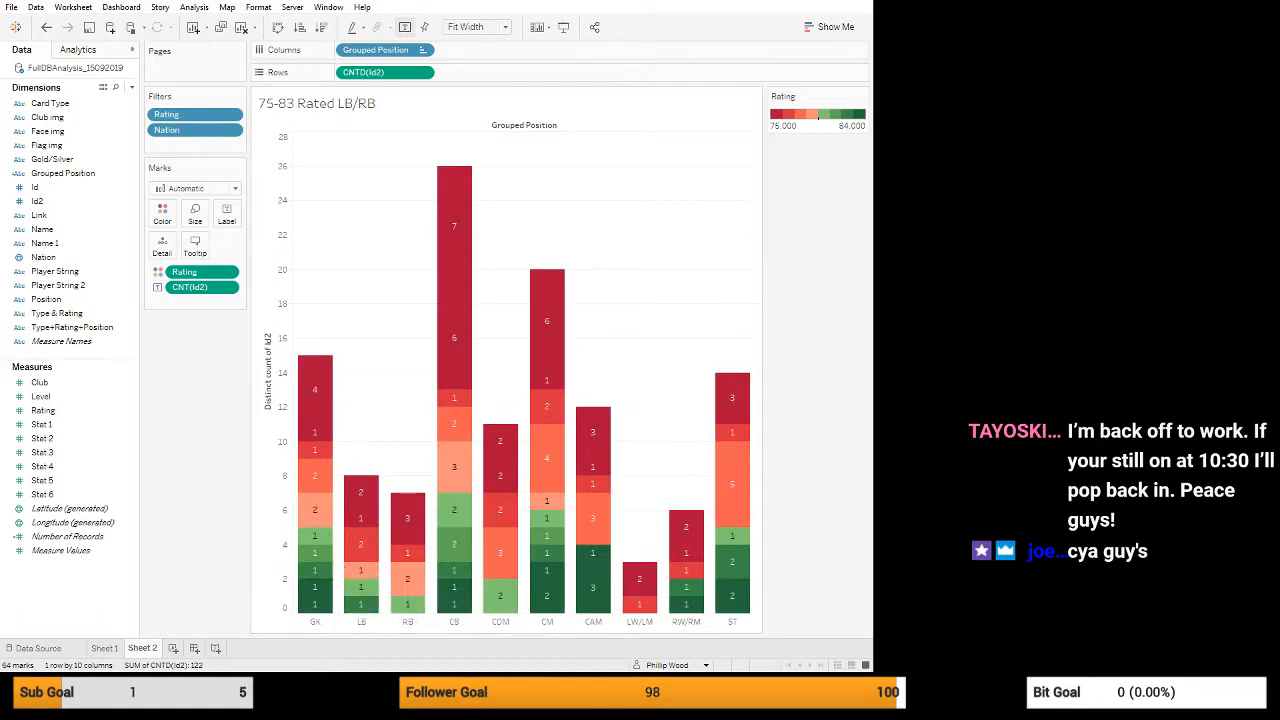
- Check the rating and player count of the lower ST bar segments
mouse_move(740, 492)
click(730, 600)
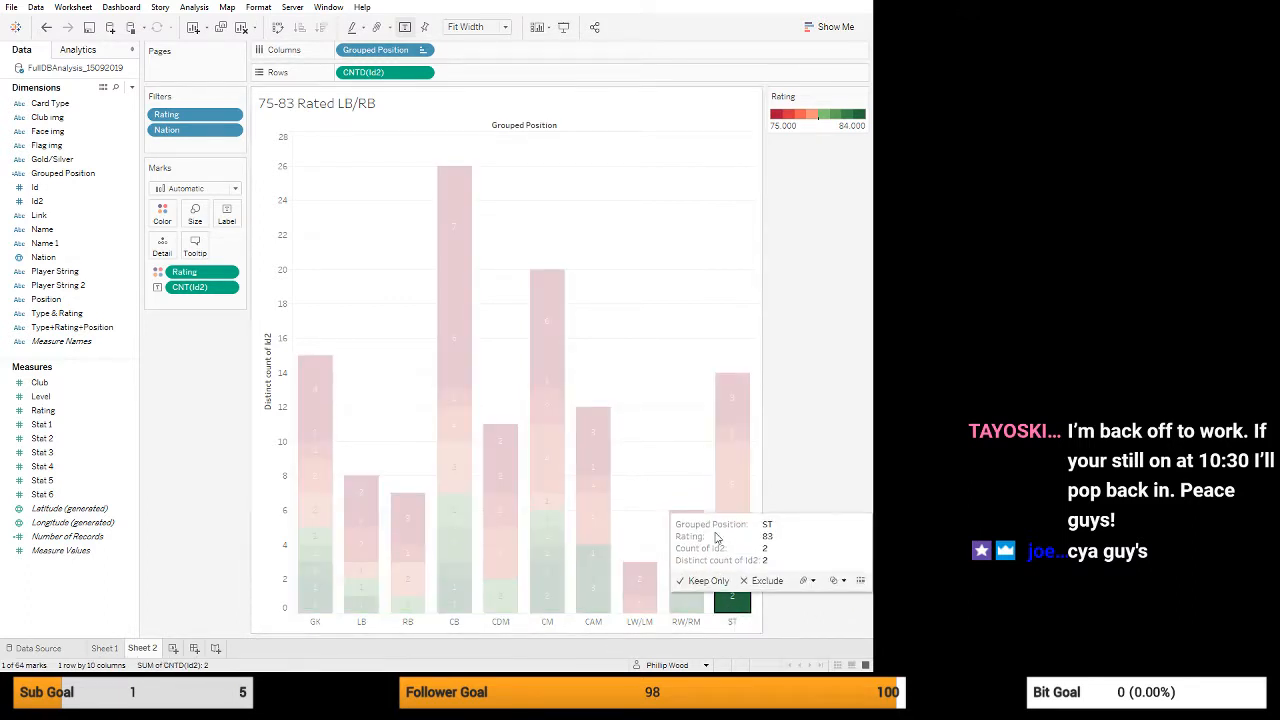
click(771, 537)
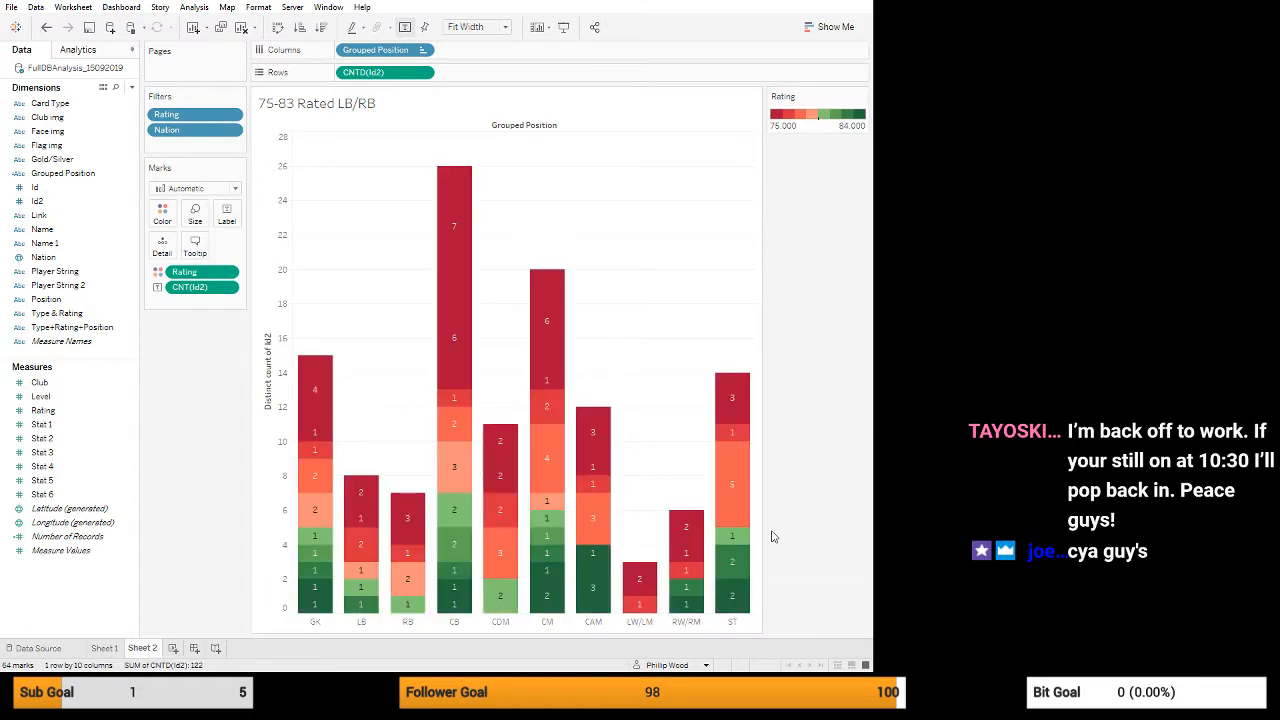
- Change the Nation filter to the next country to compare its players by grouped position
click(233, 133)
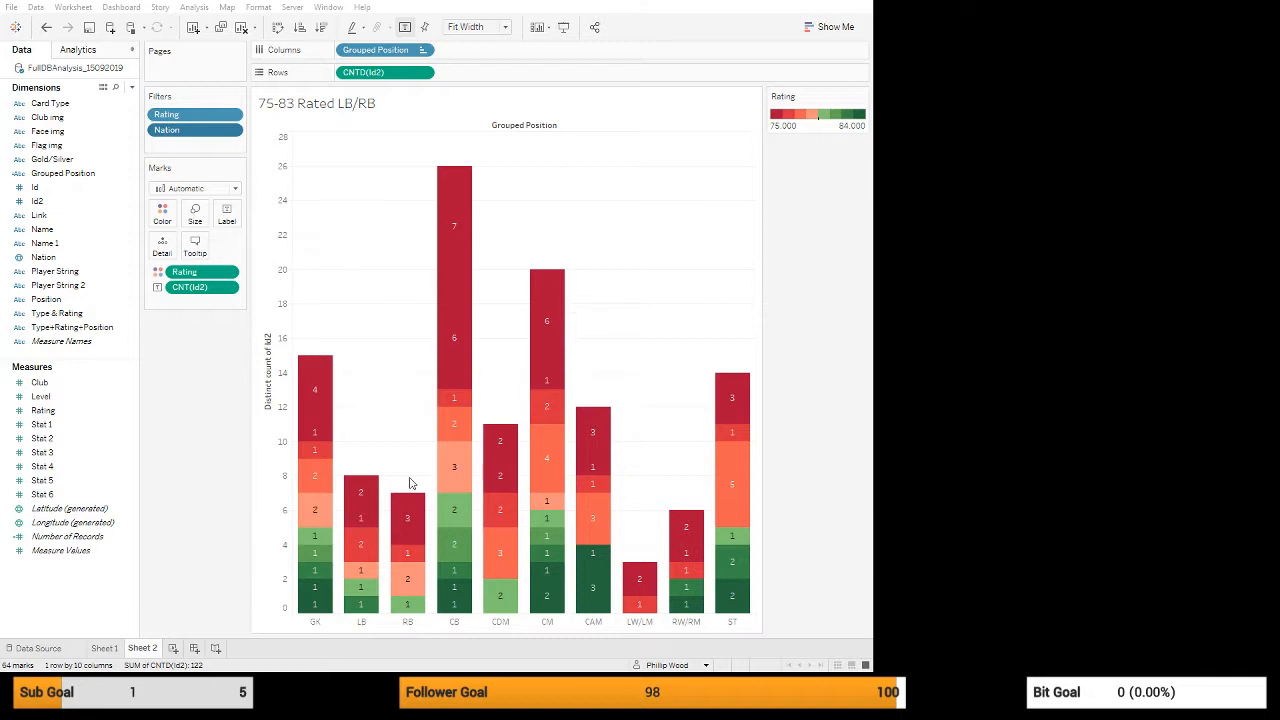
click(437, 504)
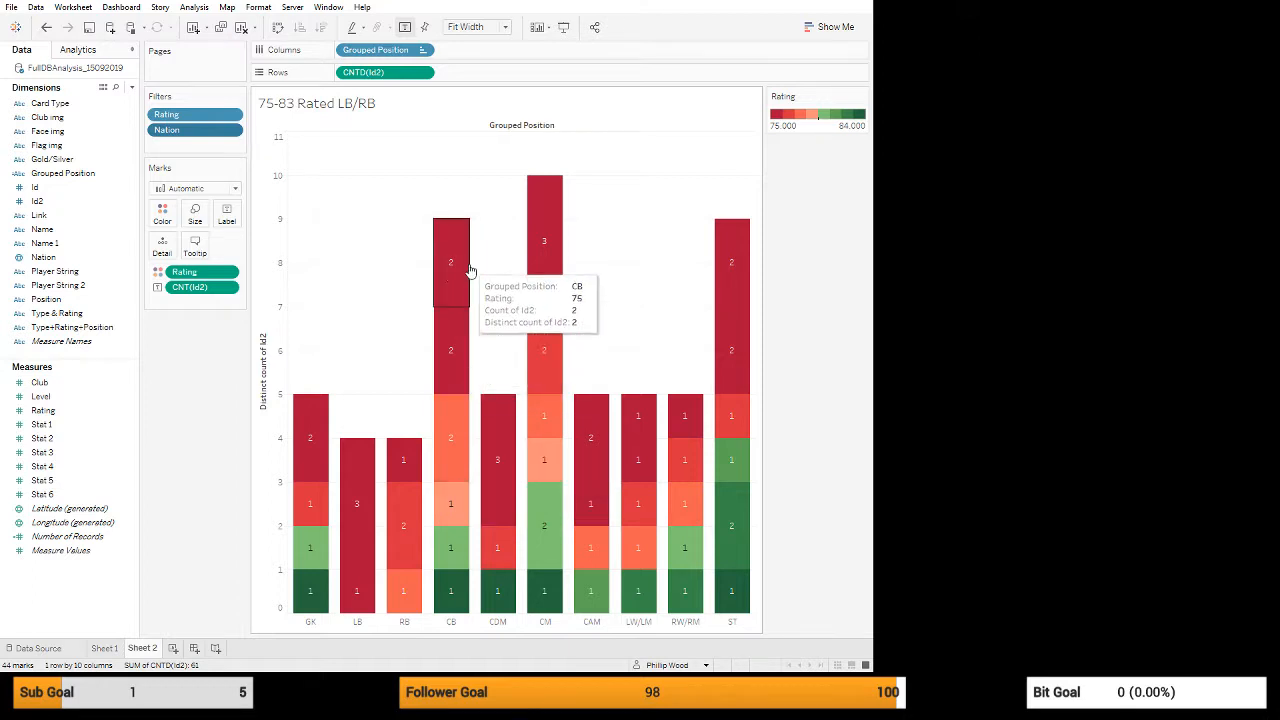
mouse_move(459, 445)
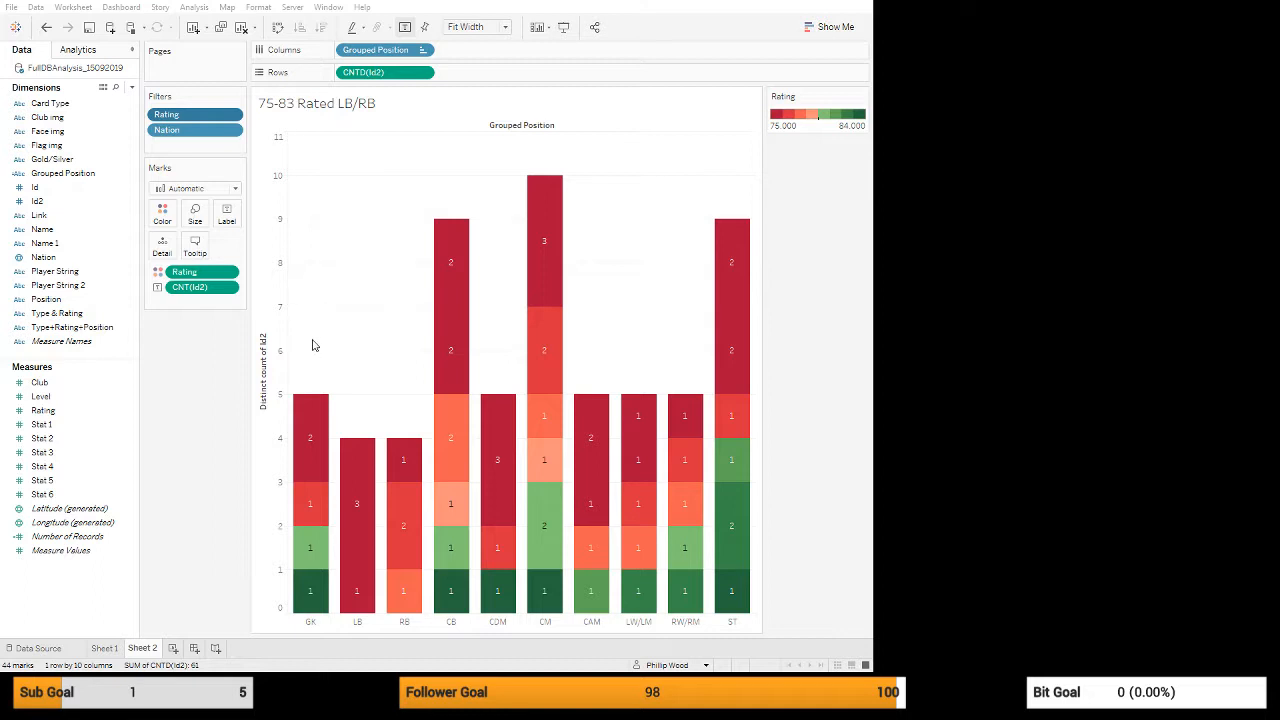
- Try lowering the Rating filter's minimum to 65, and undo the change
click(465, 497)
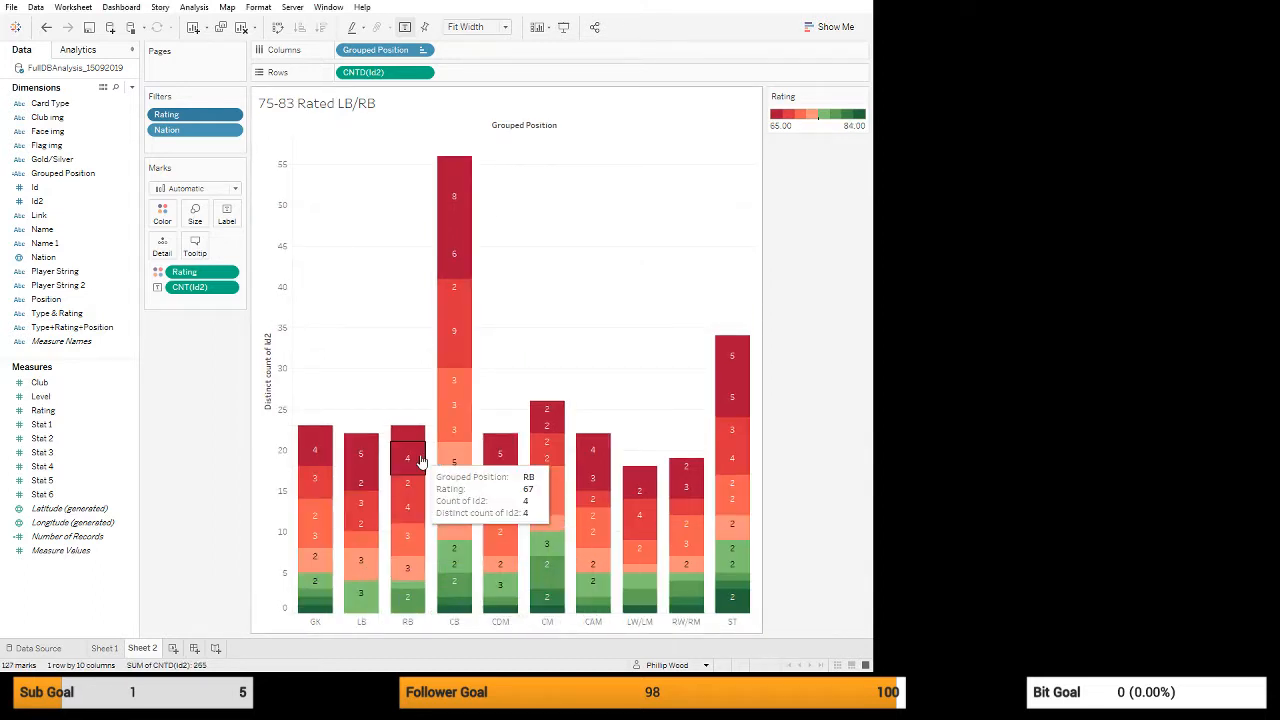
click(47, 28)
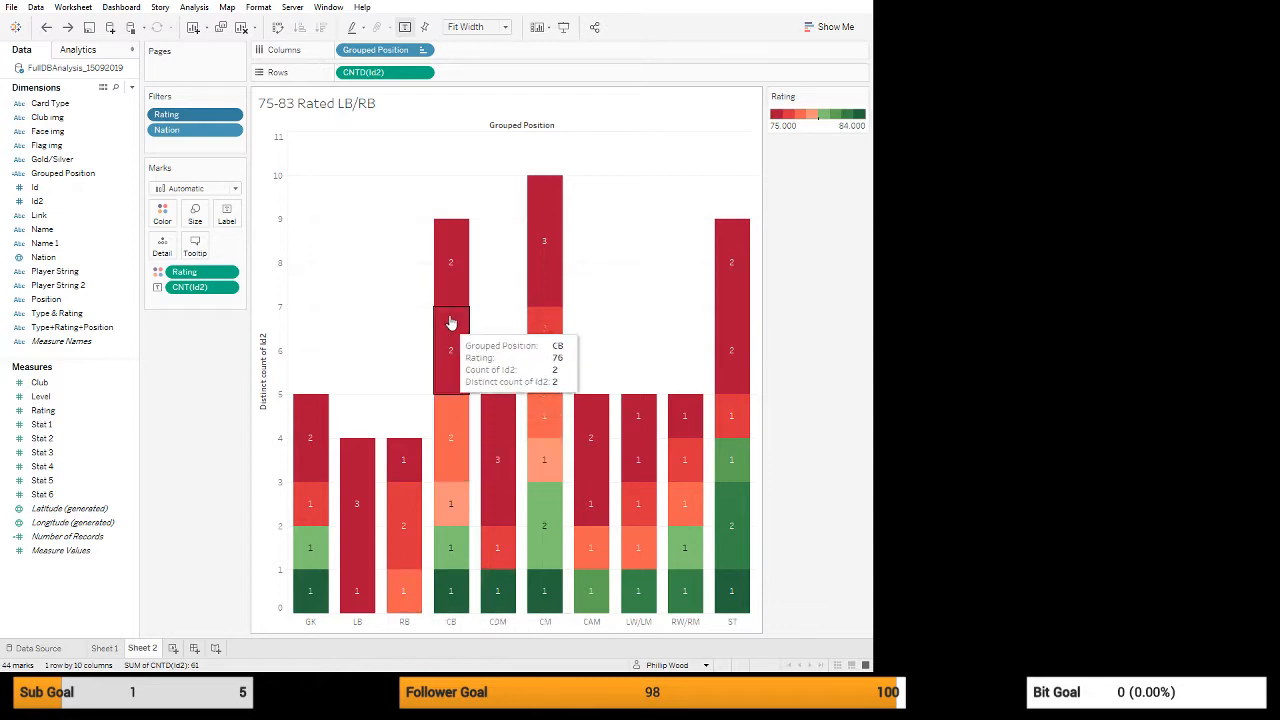
- Examine the CB bar segment by segment, including the 84-rated and 80-rated players at its base
click(450, 590)
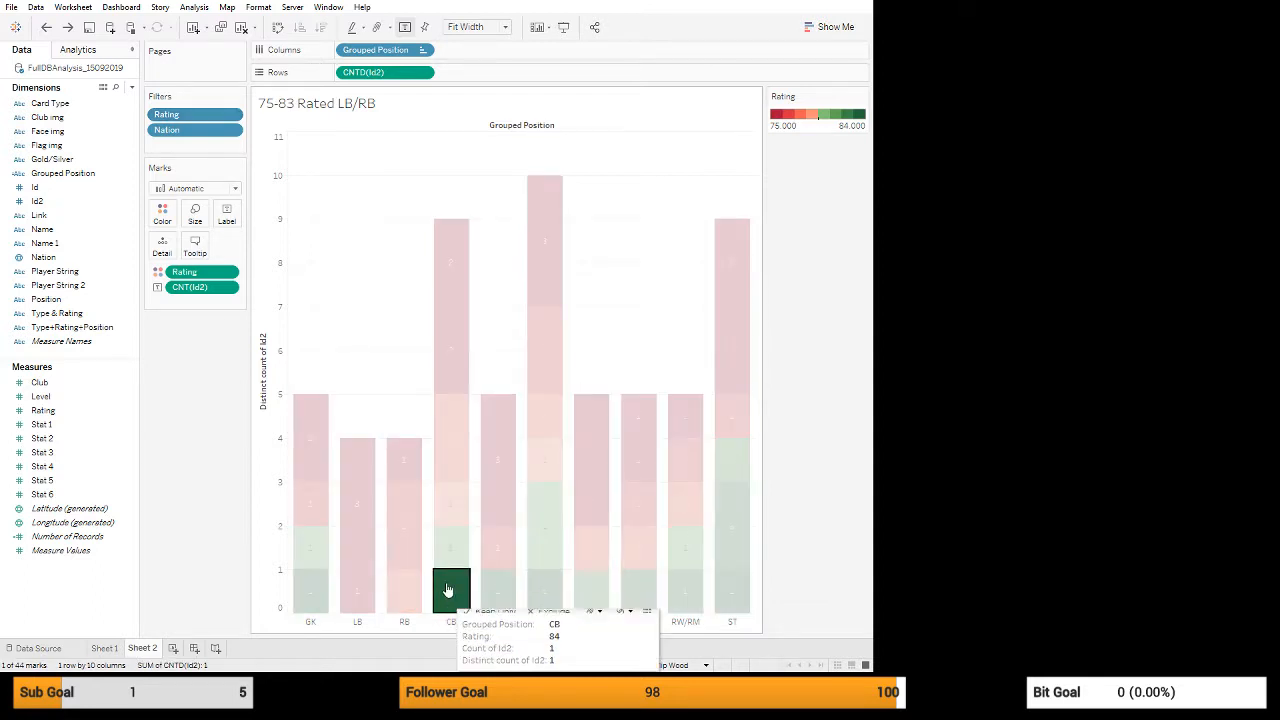
click(465, 588)
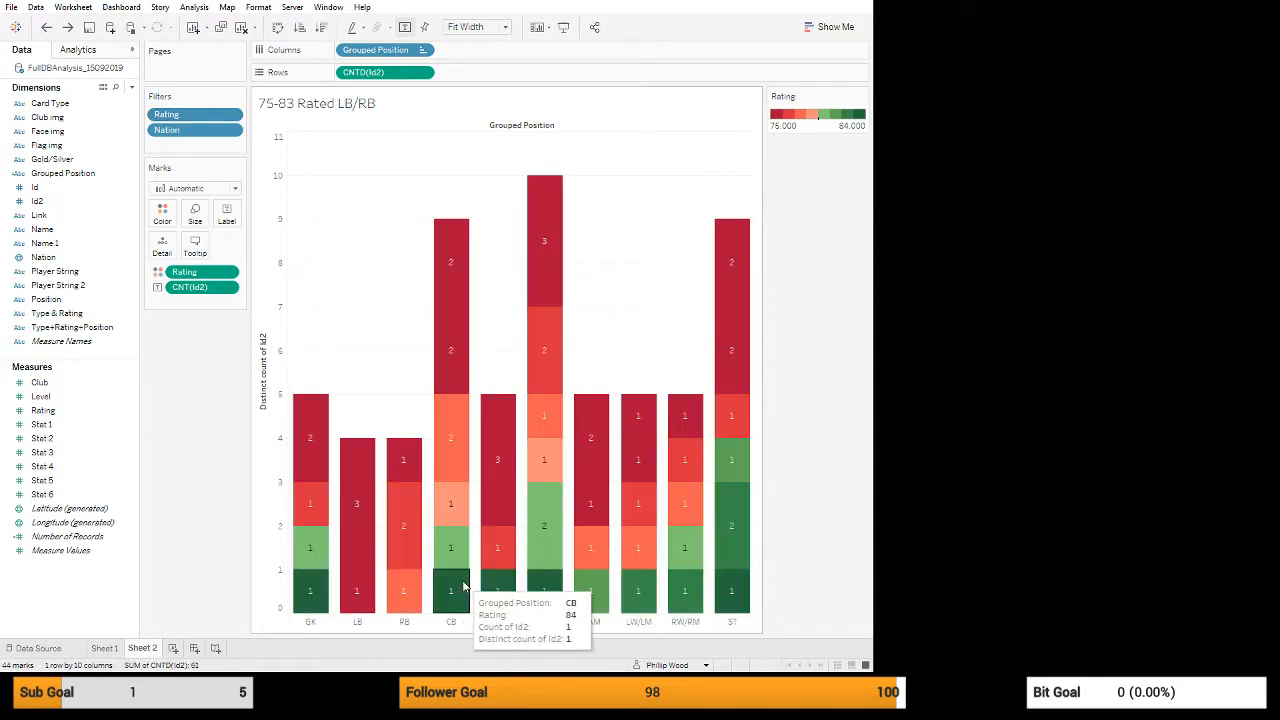
click(460, 590)
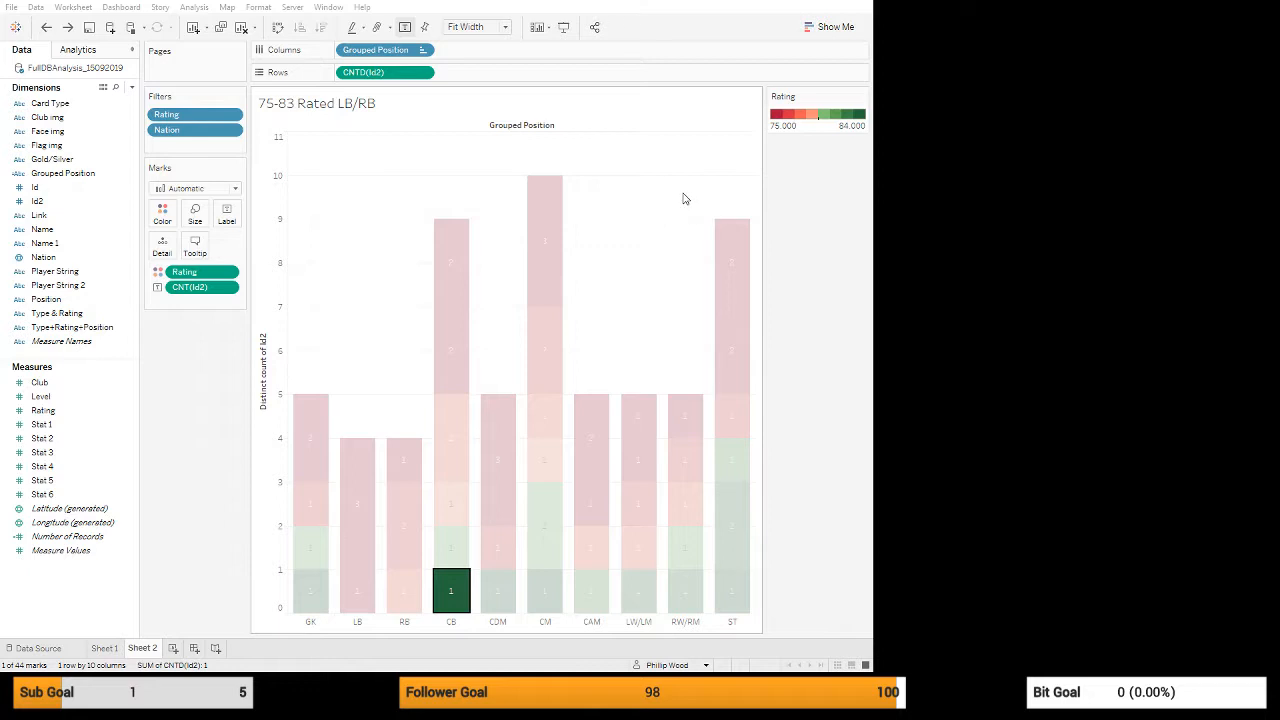
click(452, 560)
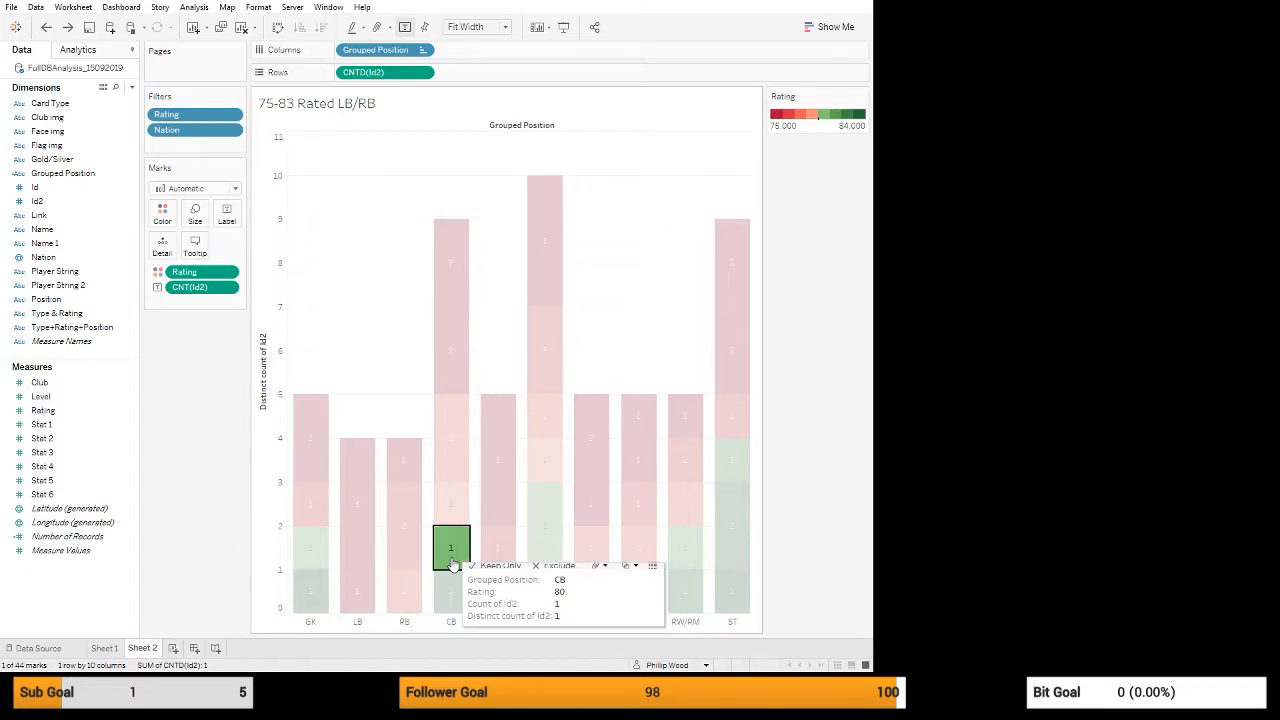
click(393, 298)
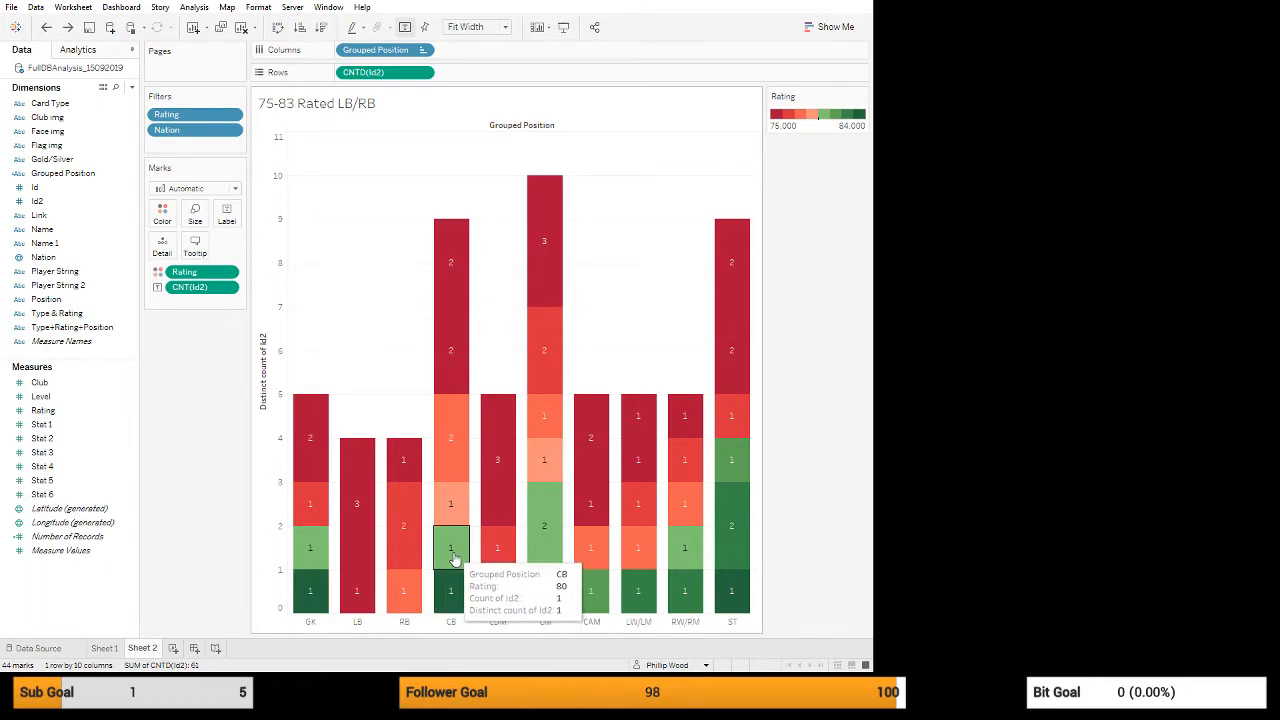
mouse_move(454, 513)
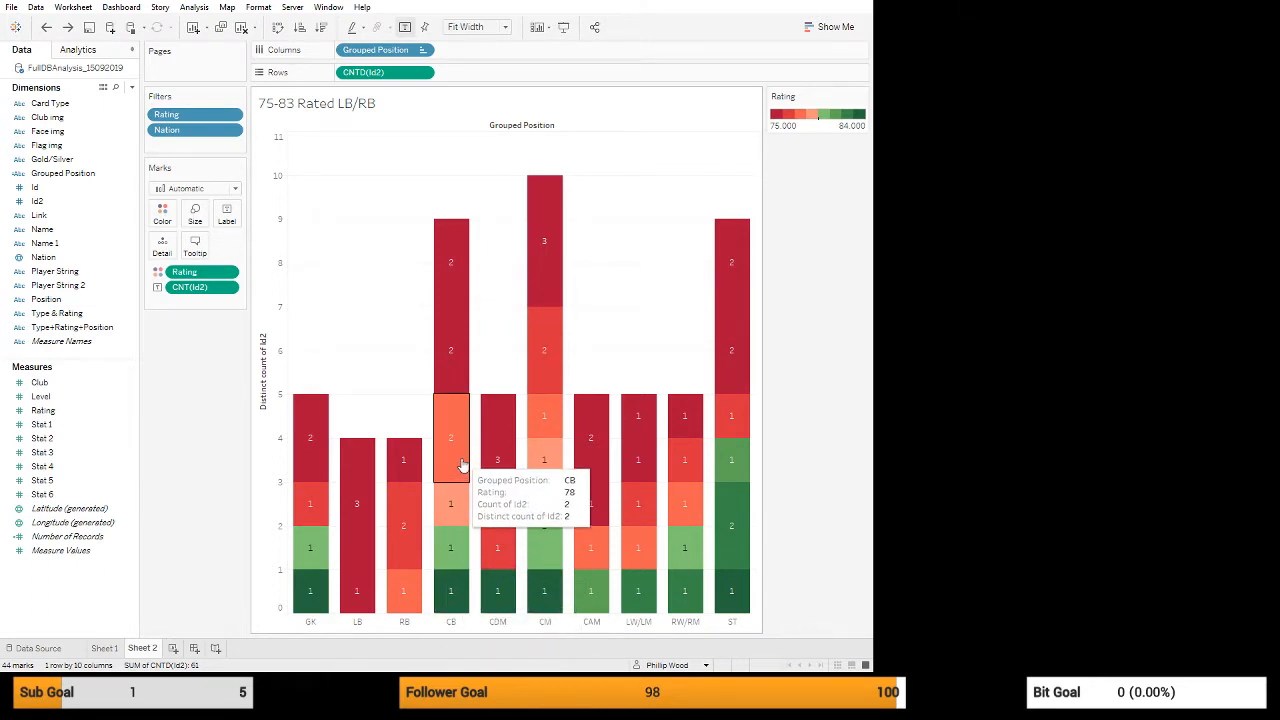
mouse_move(458, 374)
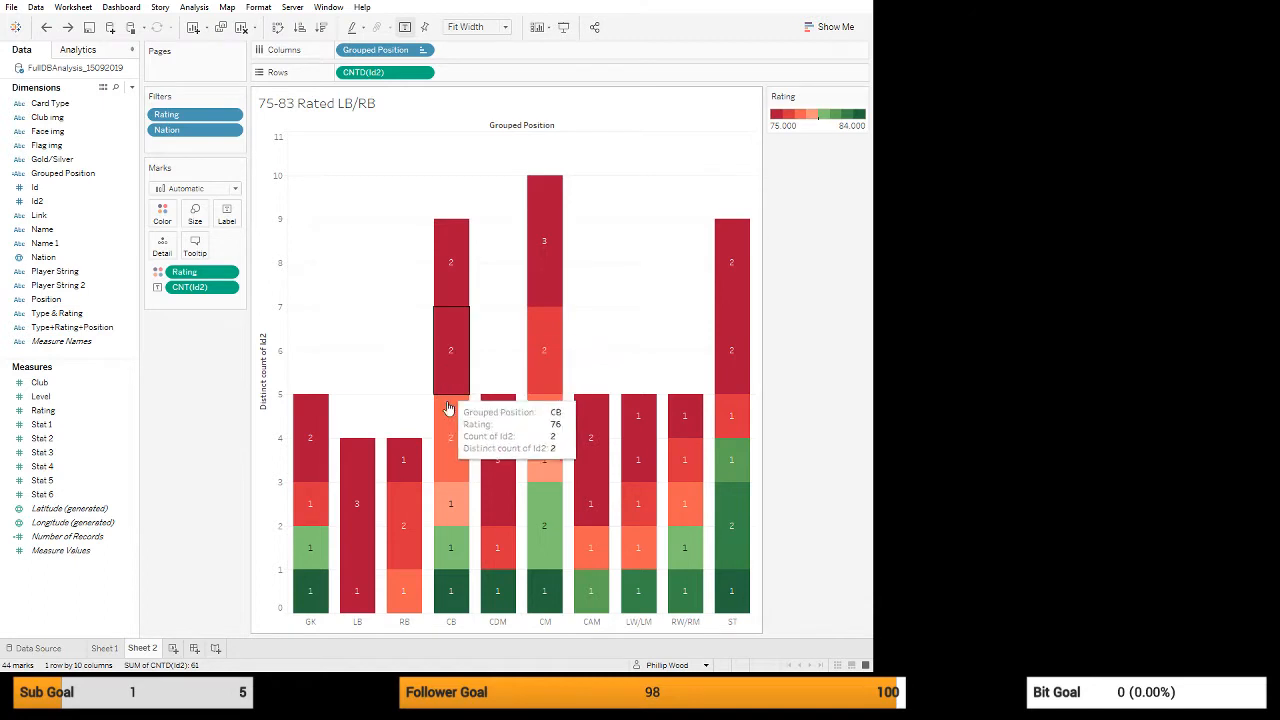
mouse_move(453, 544)
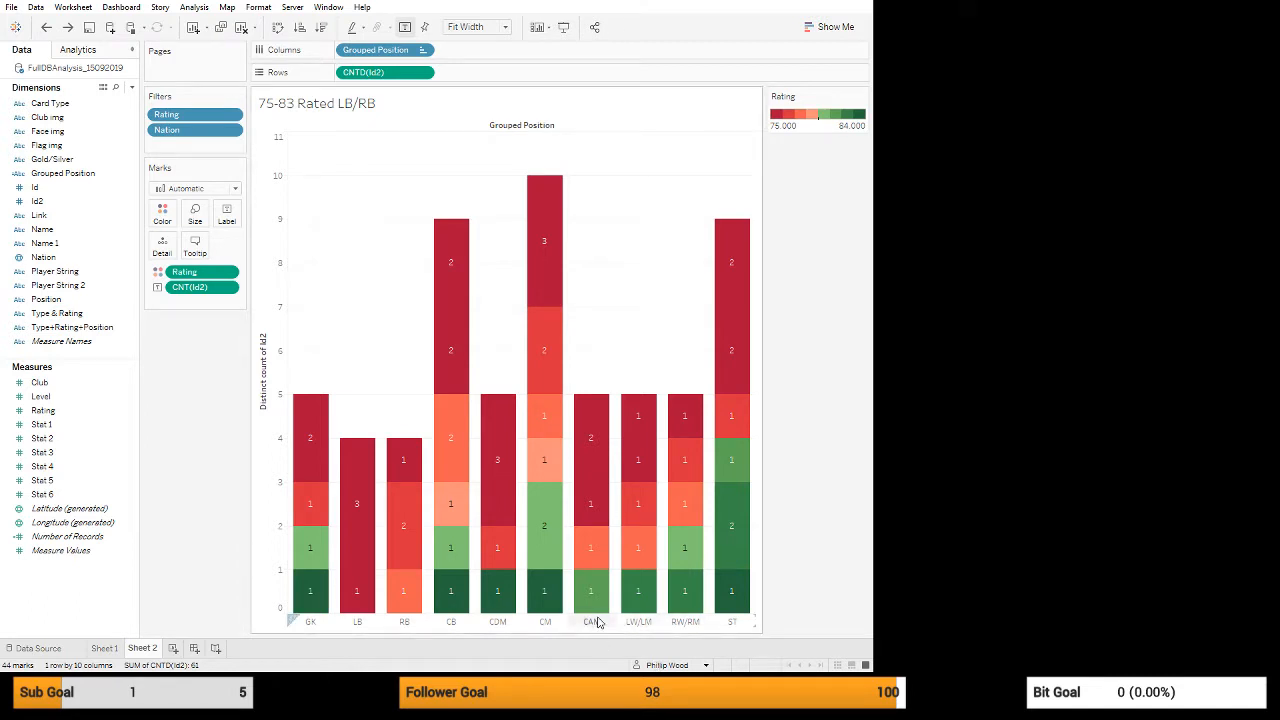
- Change the Nation filter to the next country and inspect the lowest segment of its ST bar
mouse_move(595, 563)
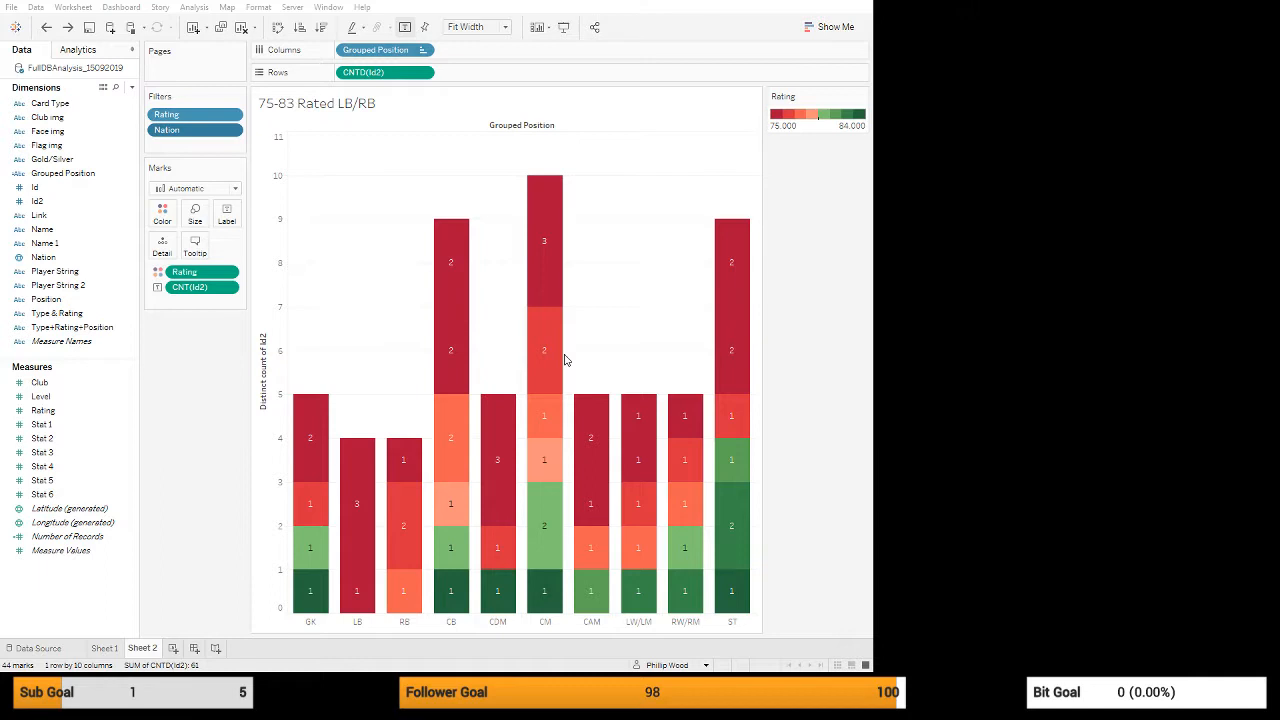
click(458, 501)
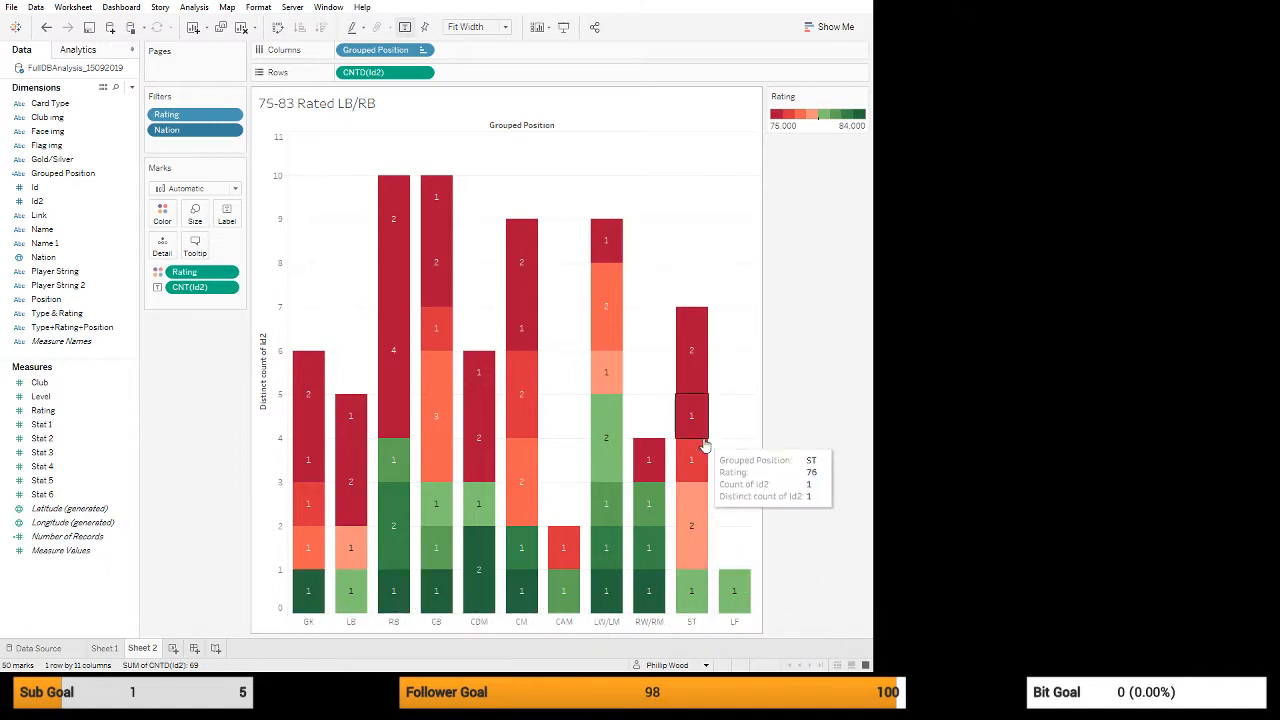
click(691, 598)
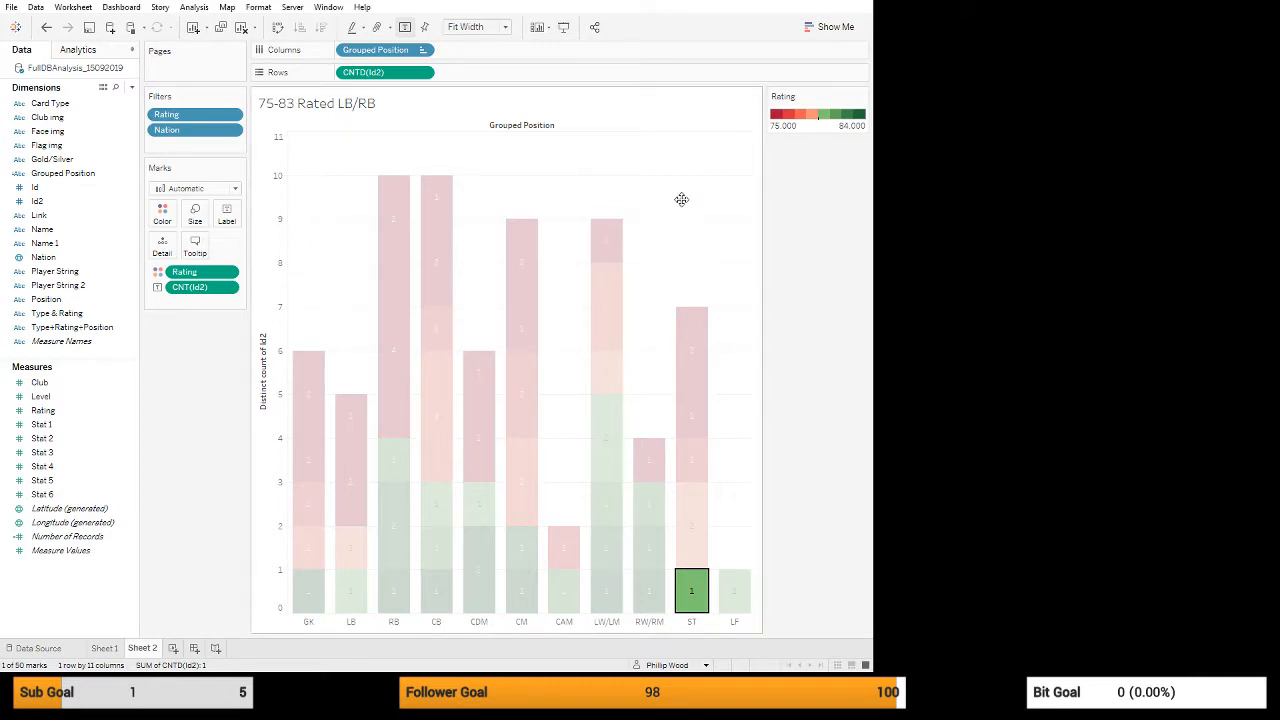
click(743, 315)
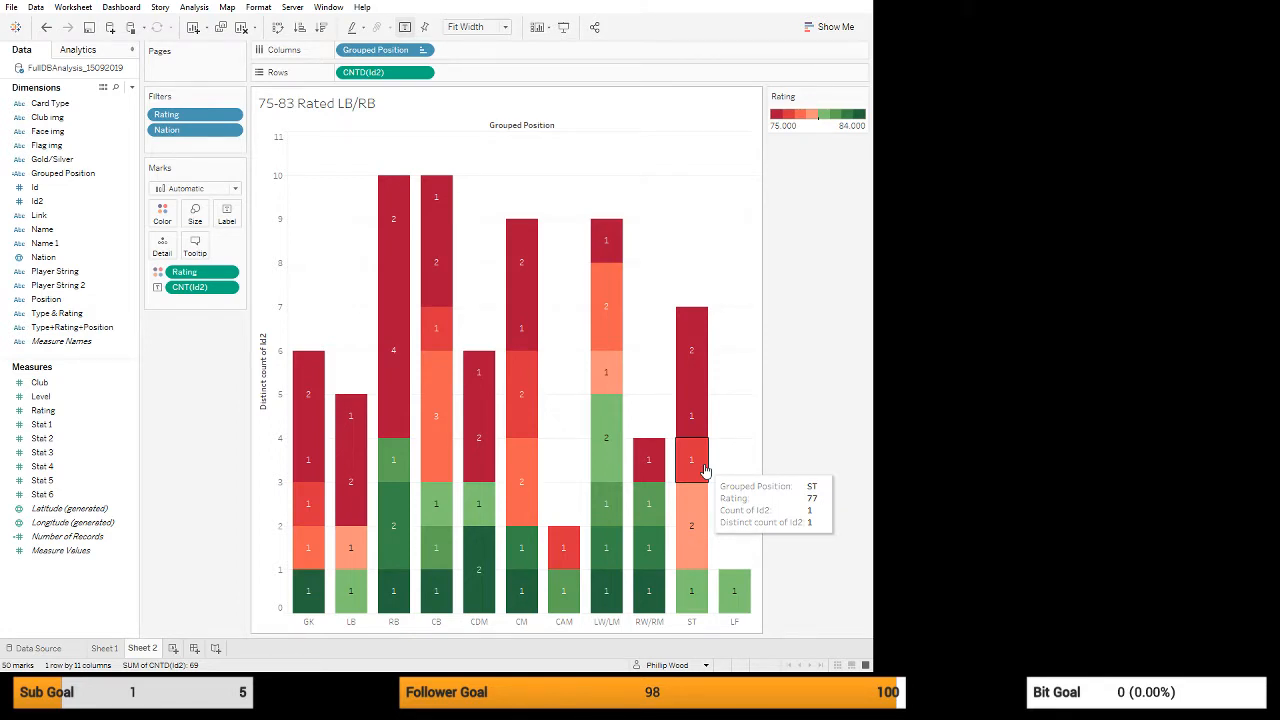
- Switch the Nation filter to another country and inspect the single RF segment beside its ST bar
click(230, 136)
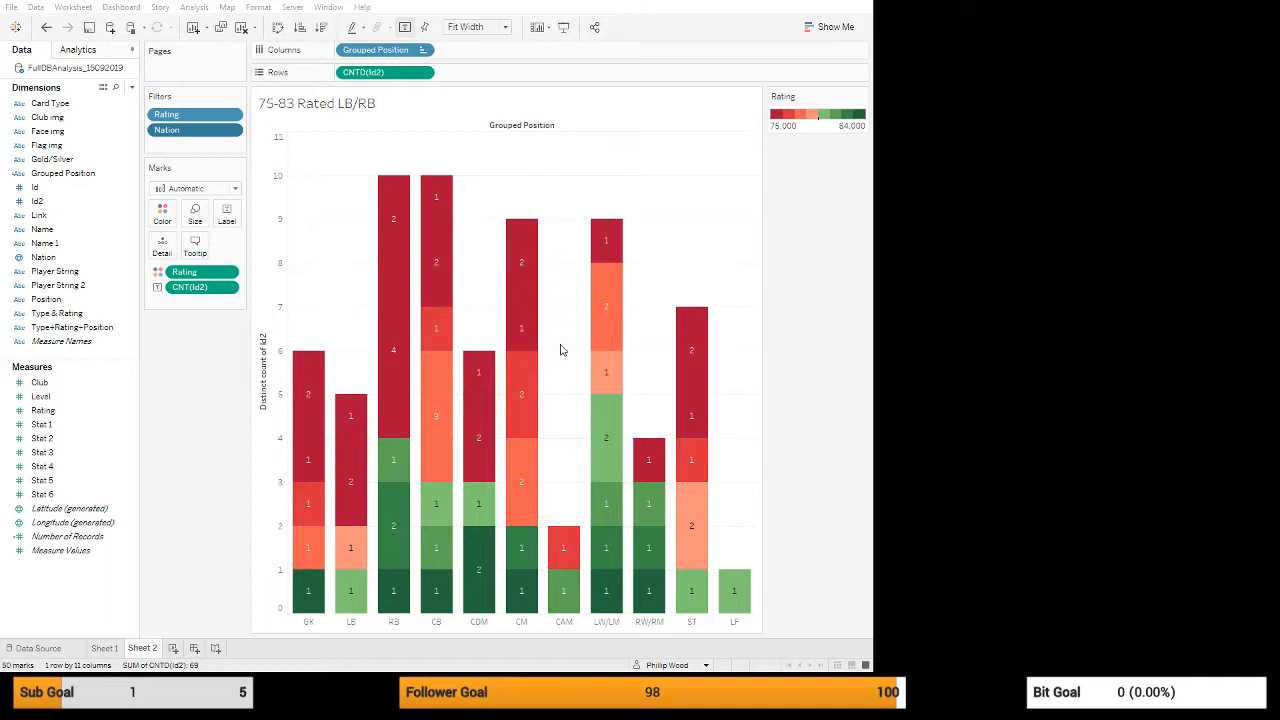
click(450, 502)
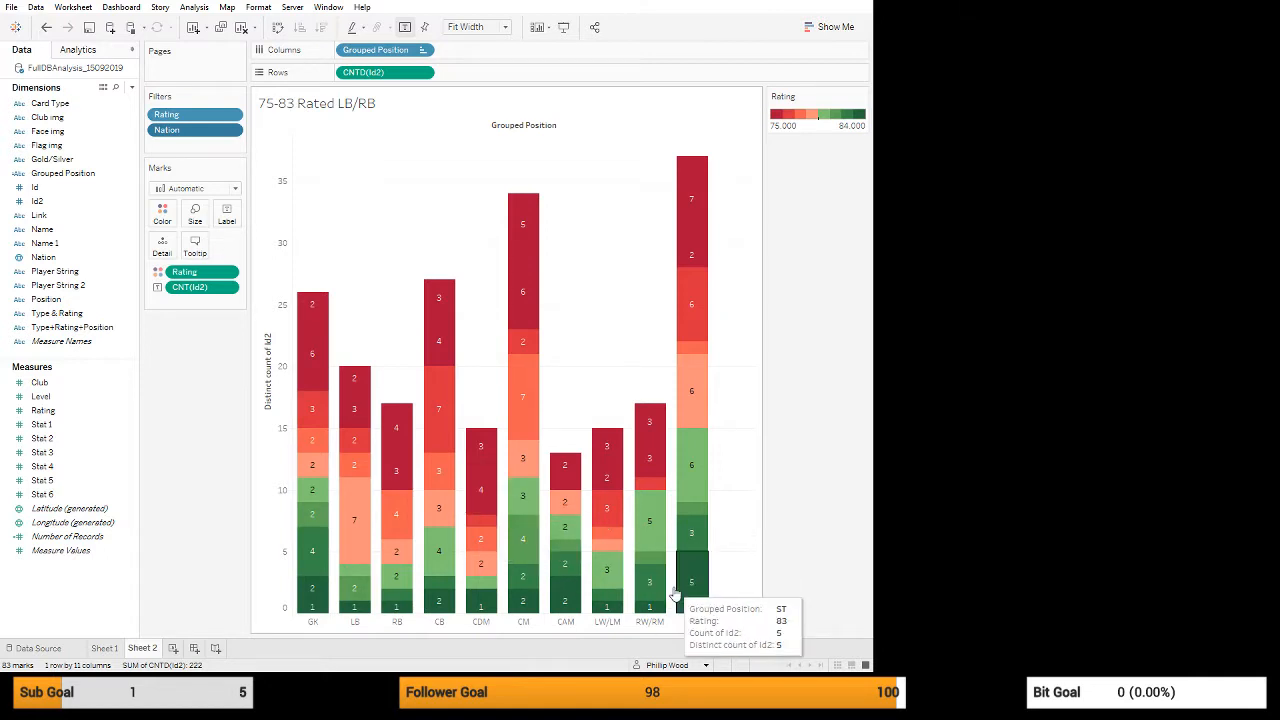
click(732, 609)
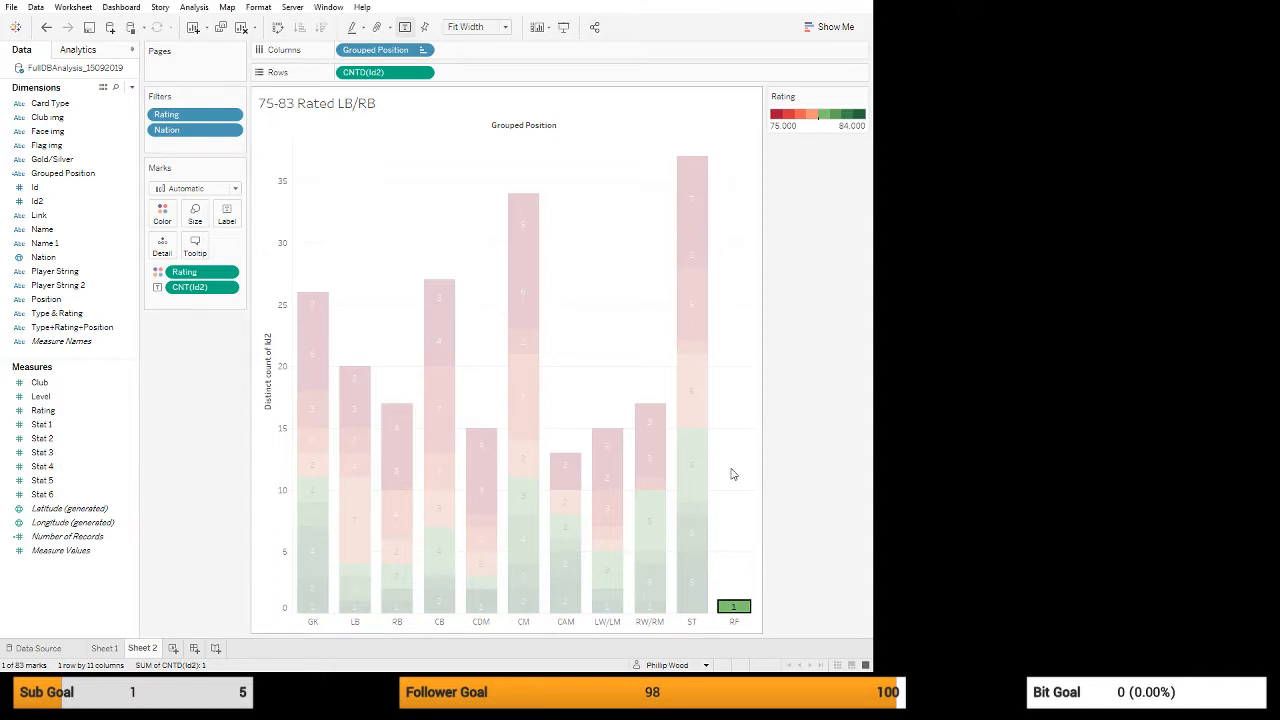
click(851, 385)
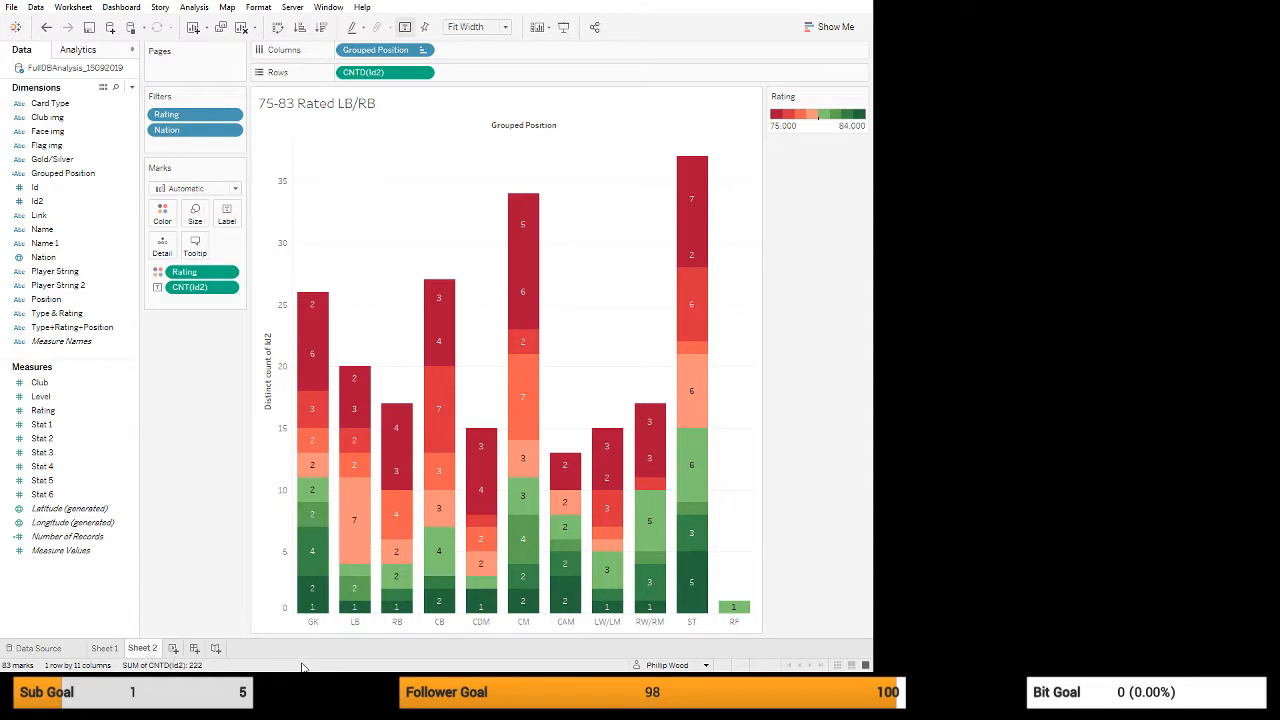
- Create a new worksheet and place the Club measure on its columns
click(173, 650)
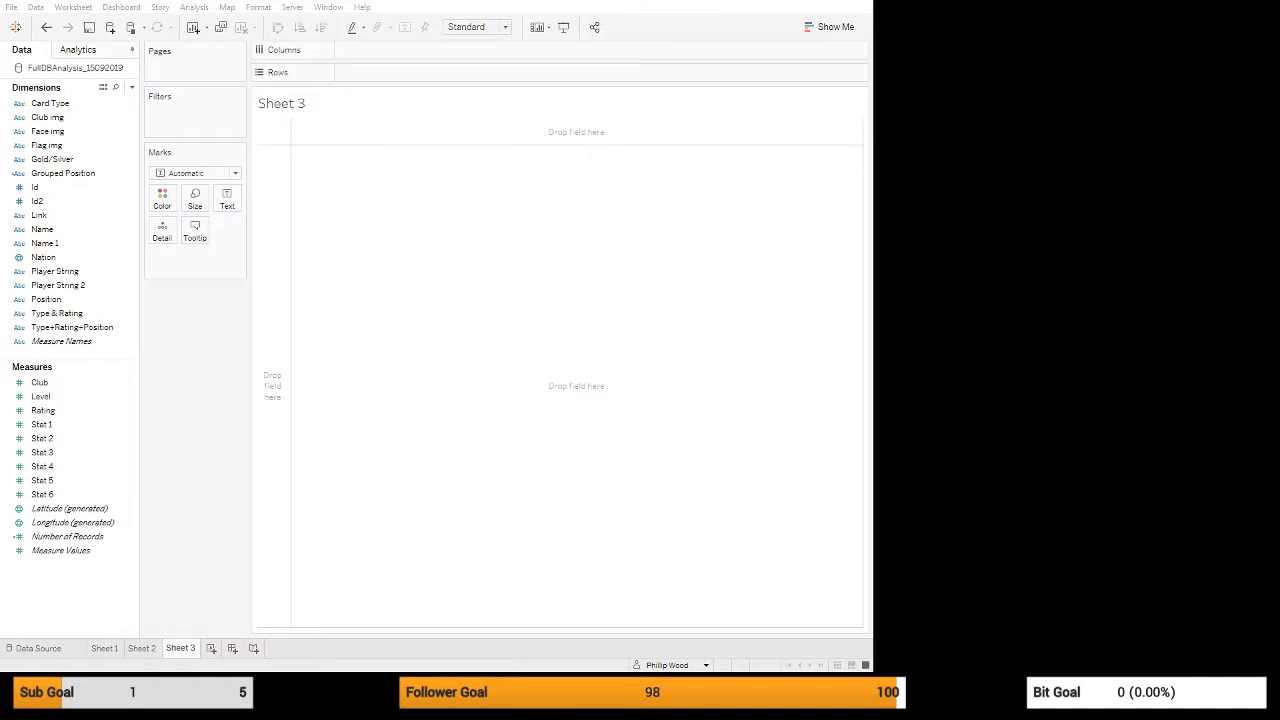
click(86, 386)
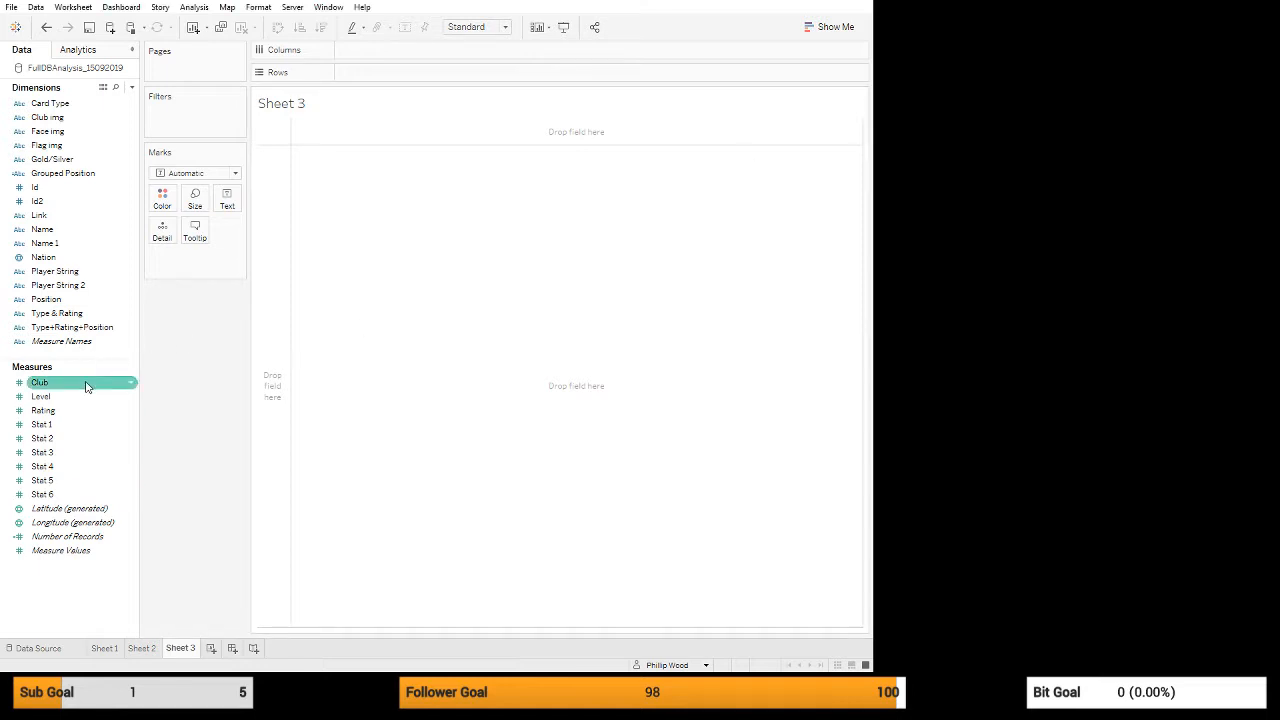
mouse_move(86, 386)
mouse_down()
mouse_move(143, 380)
mouse_move(405, 113)
mouse_move(414, 52)
mouse_up()
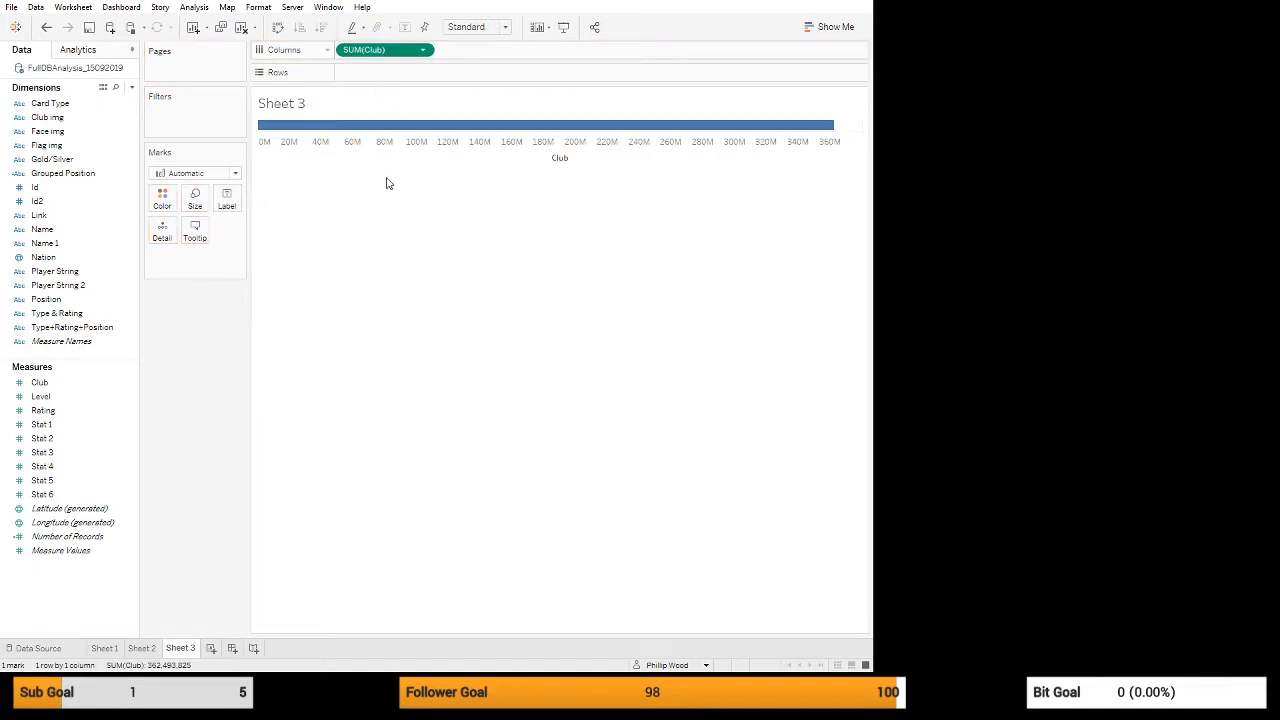
- Convert the summed Club field into a discrete dimension so each club gets its own header
click(398, 216)
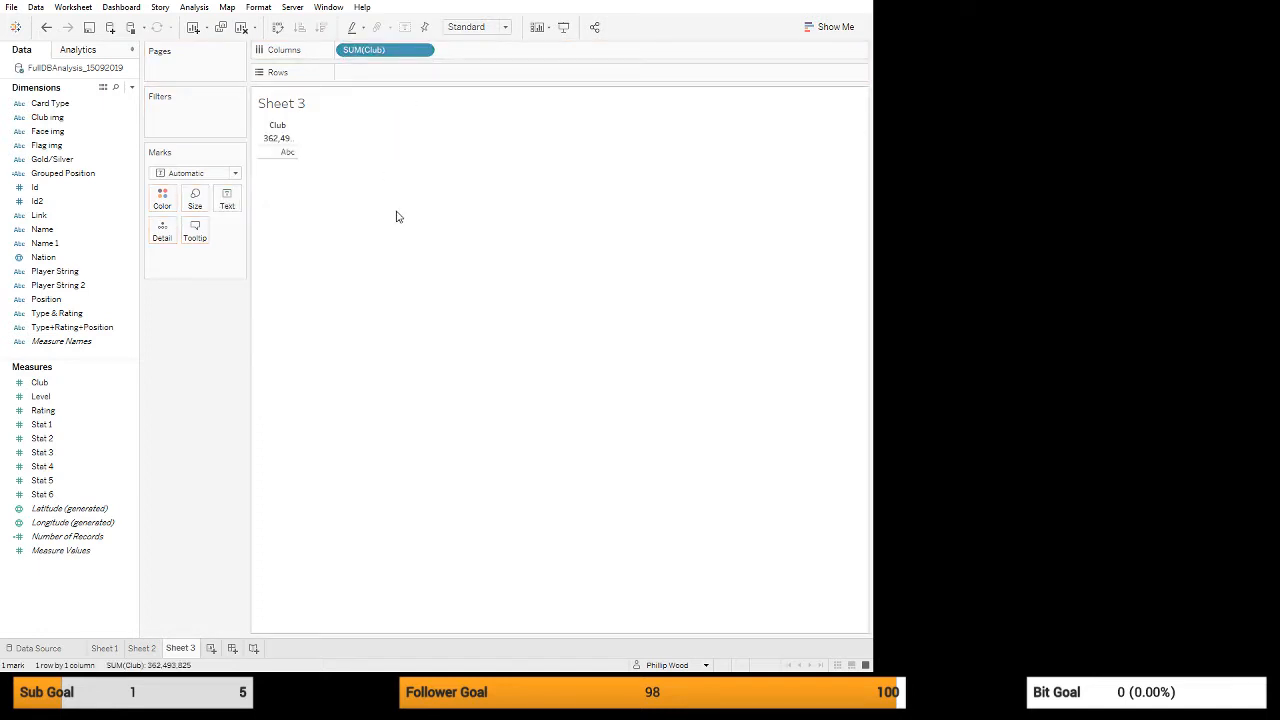
click(424, 50)
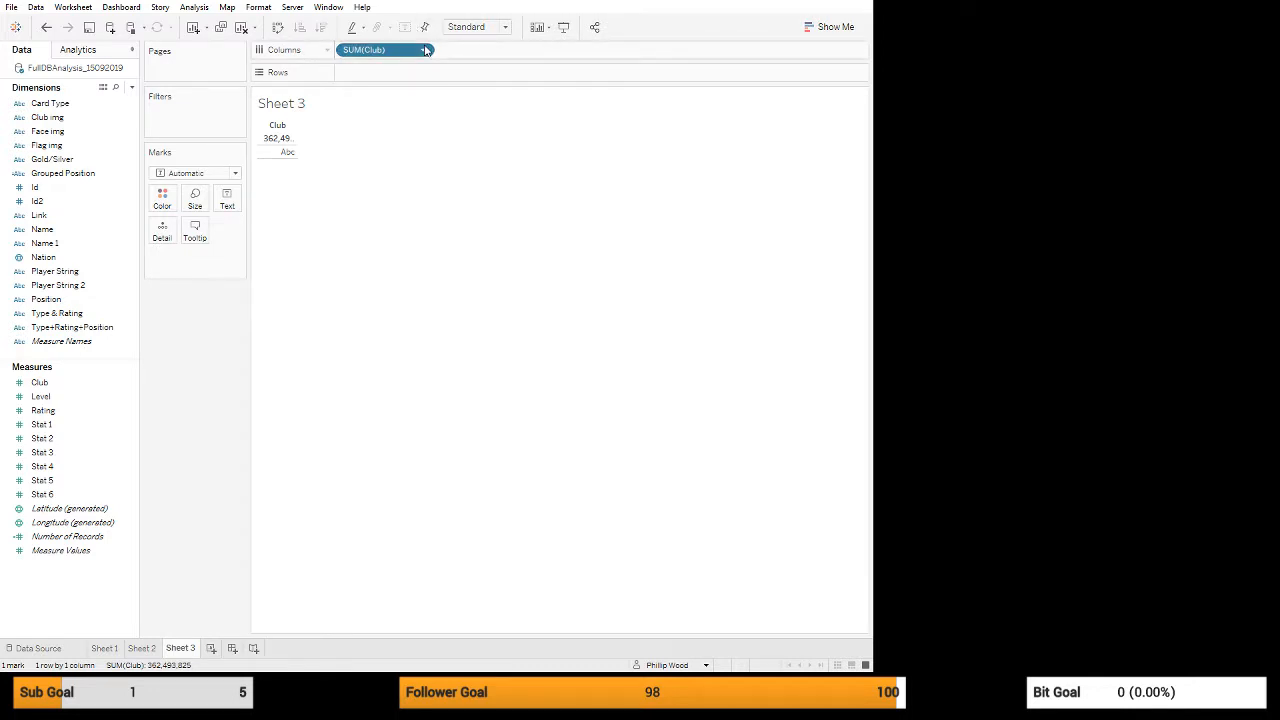
click(410, 195)
click(424, 50)
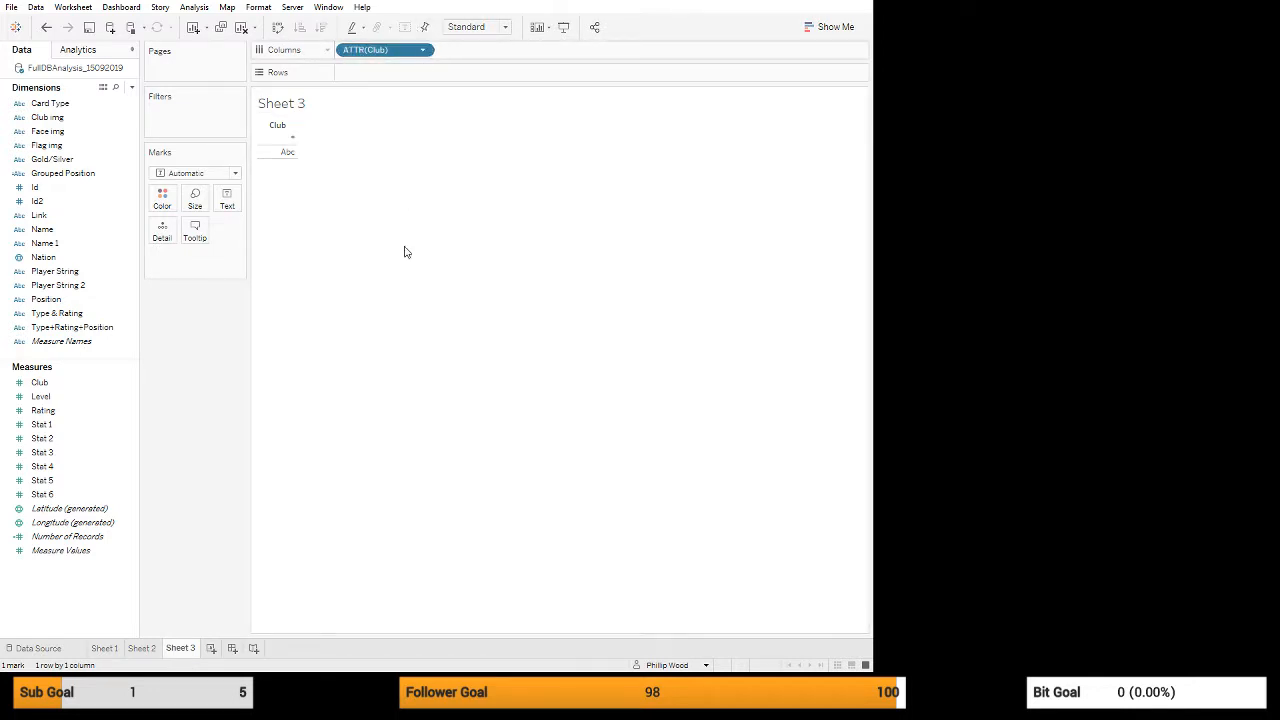
click(400, 191)
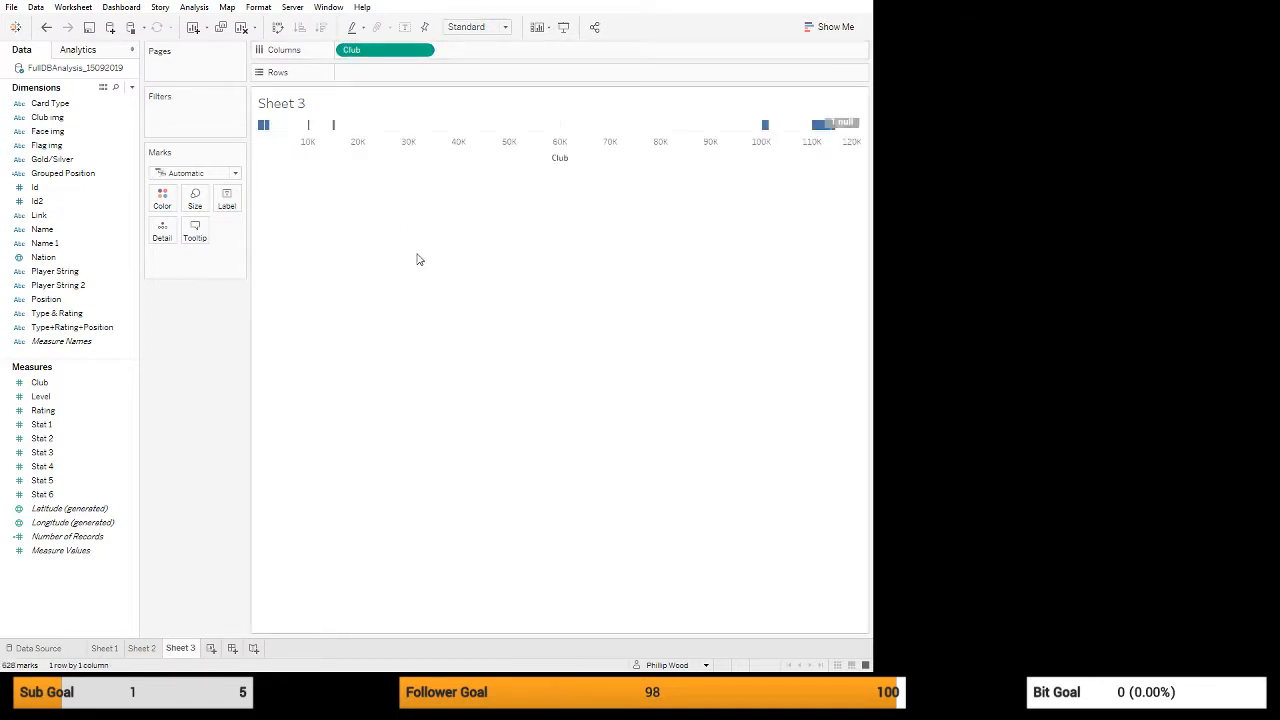
click(428, 50)
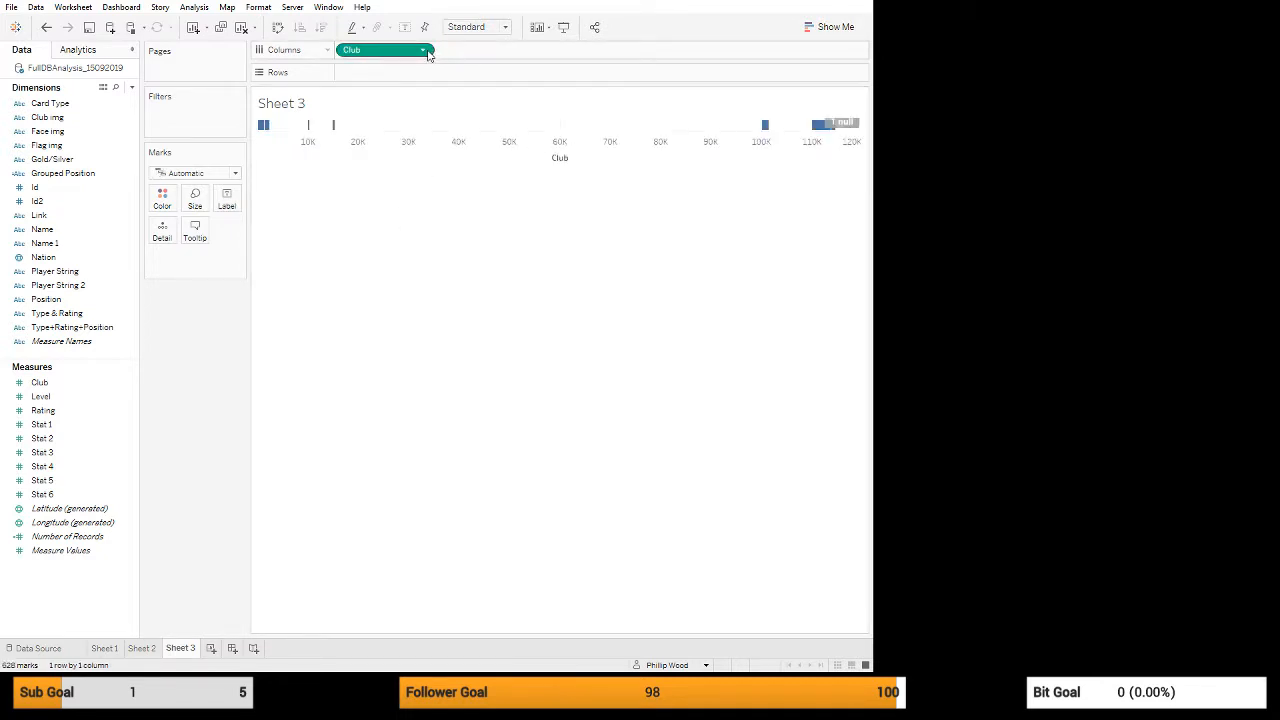
click(386, 211)
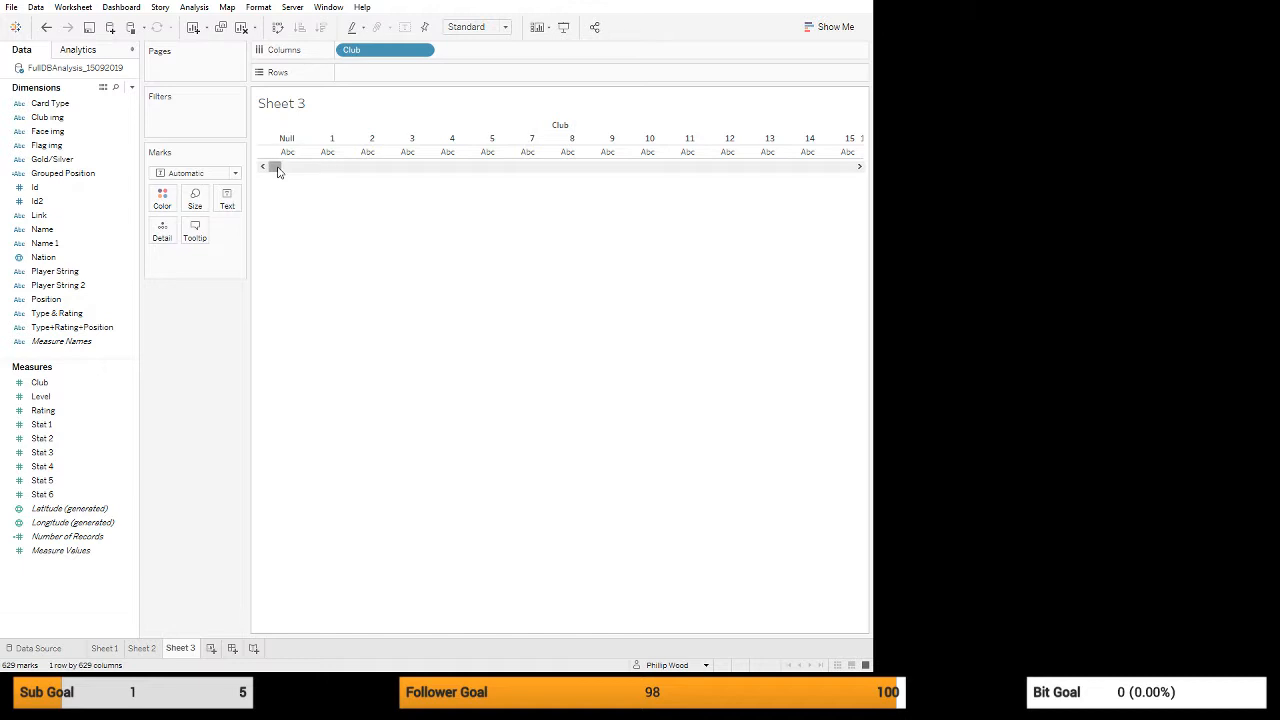
- Move Club from columns to rows and set the view to Fit Width
mouse_move(275, 166)
mouse_down()
mouse_move(592, 190)
mouse_move(850, 190)
mouse_move(403, 200)
mouse_move(283, 188)
mouse_move(296, 180)
mouse_up()
drag(352, 50, 400, 72)
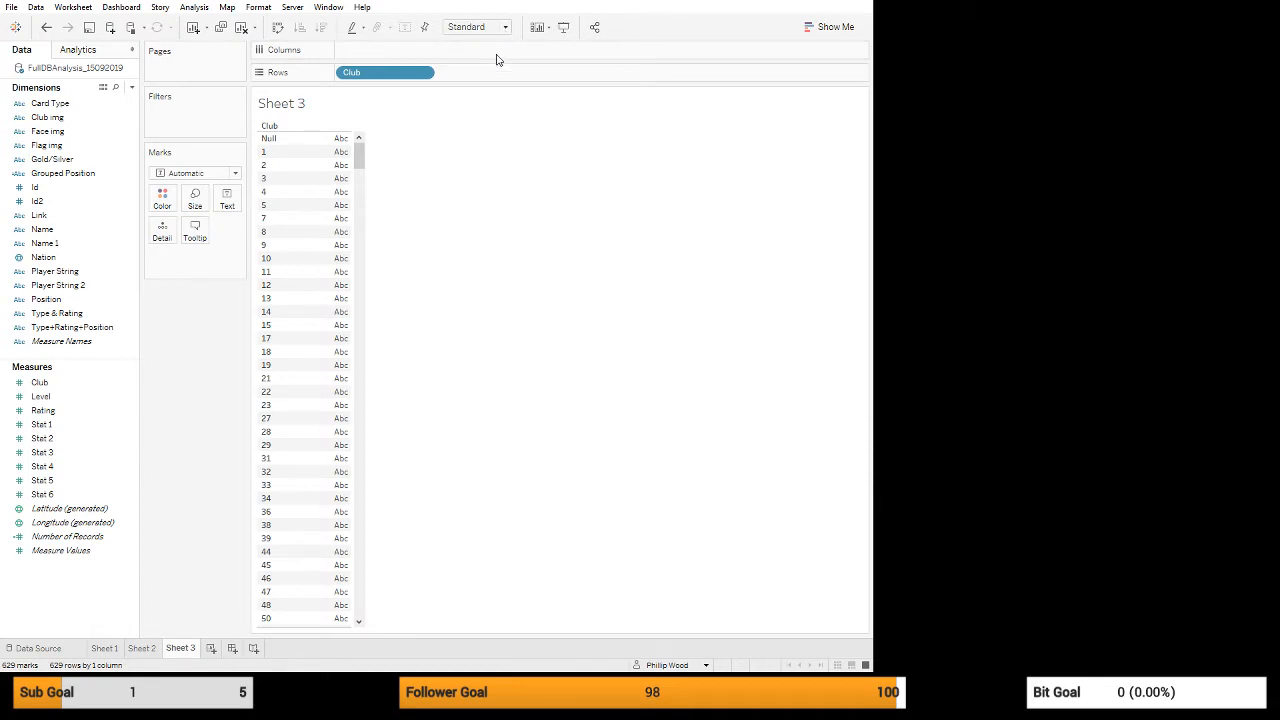
click(479, 92)
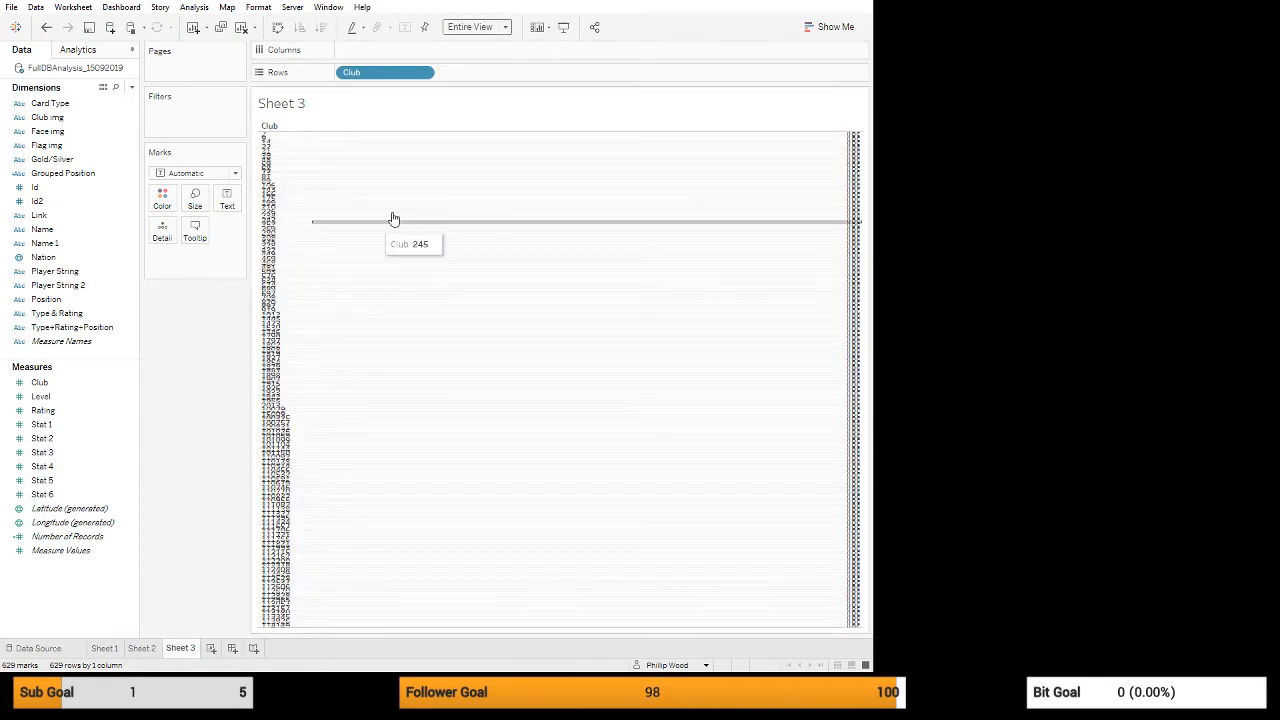
click(503, 27)
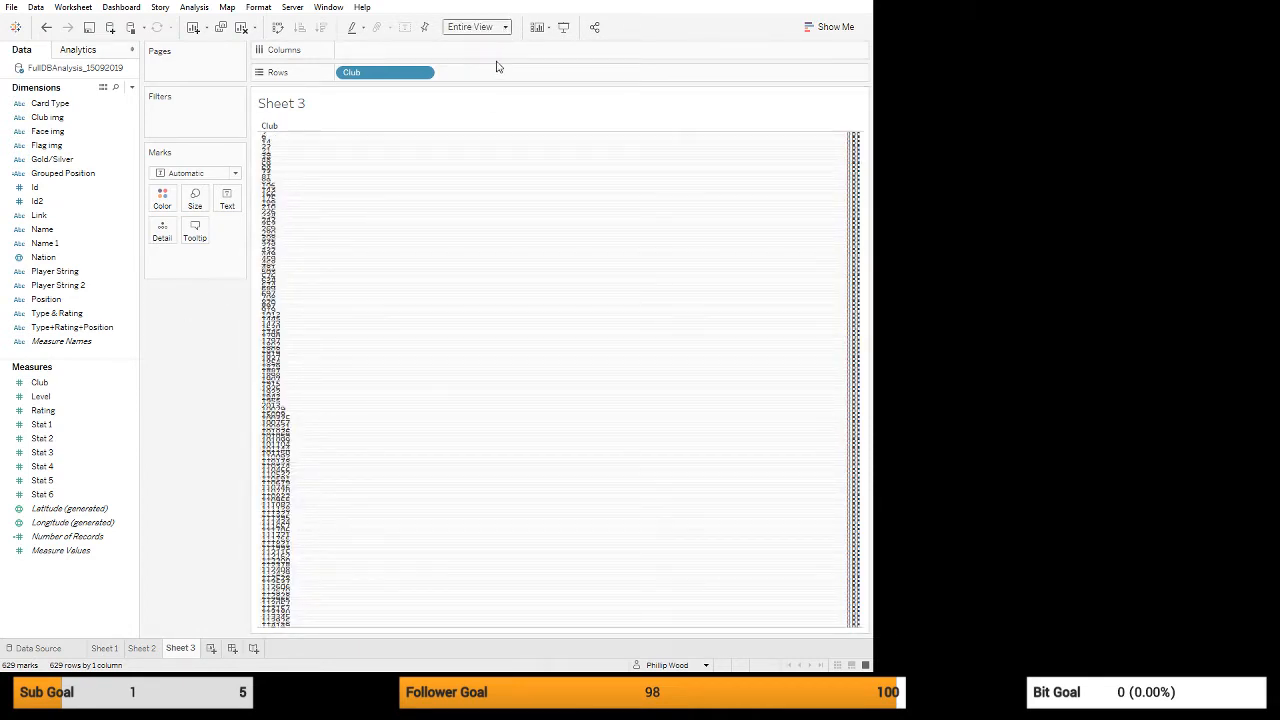
click(494, 62)
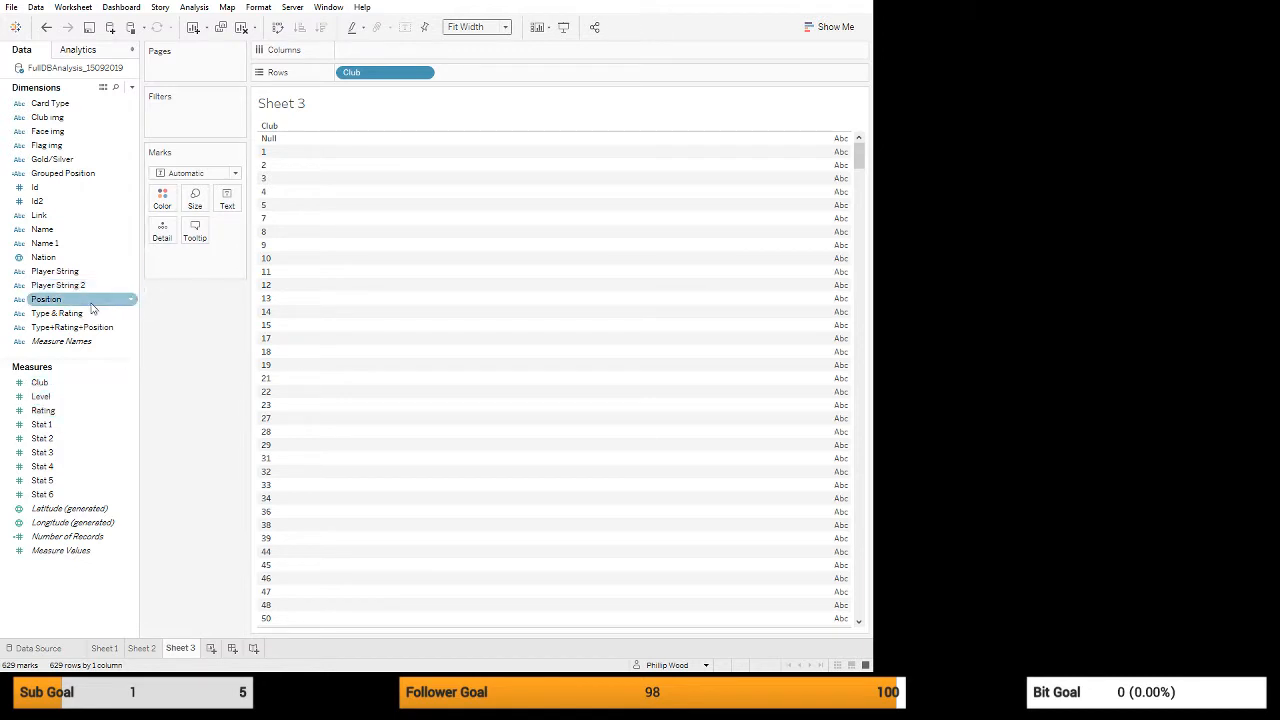
- Split the clubs by Position in columns and show the count of Id2 as text in each cell
drag(93, 301, 497, 50)
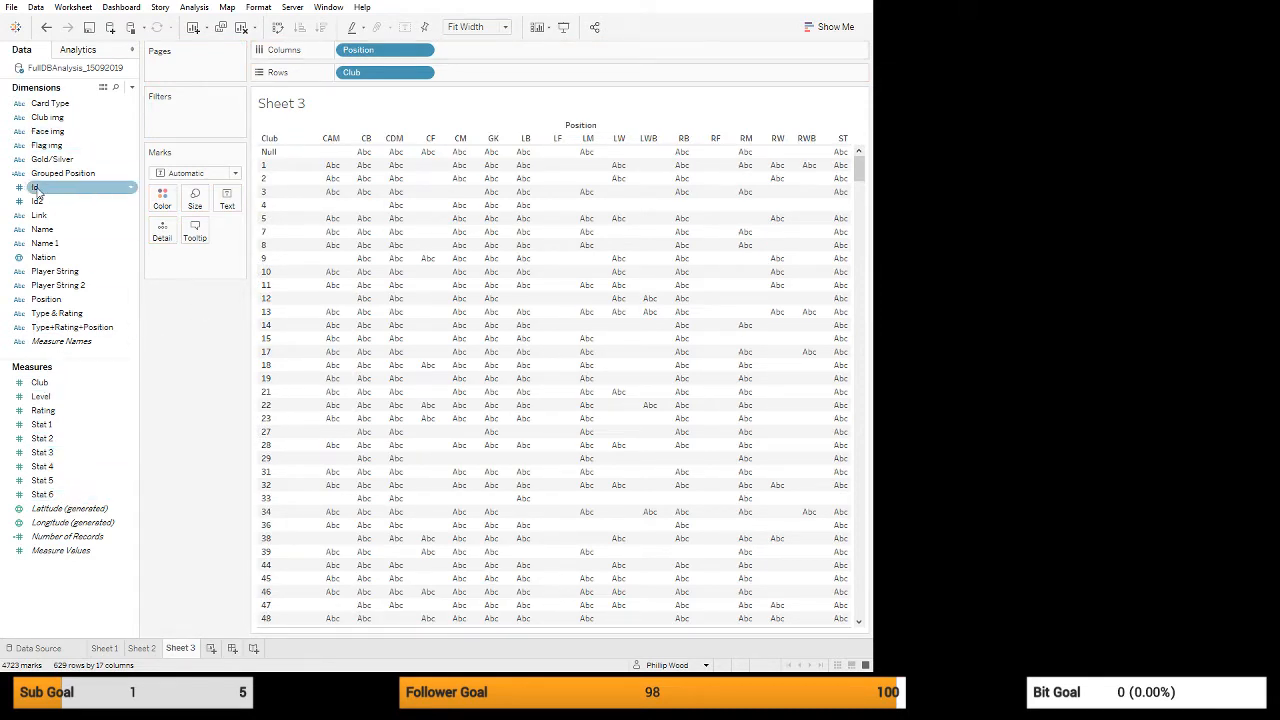
drag(42, 201, 183, 272)
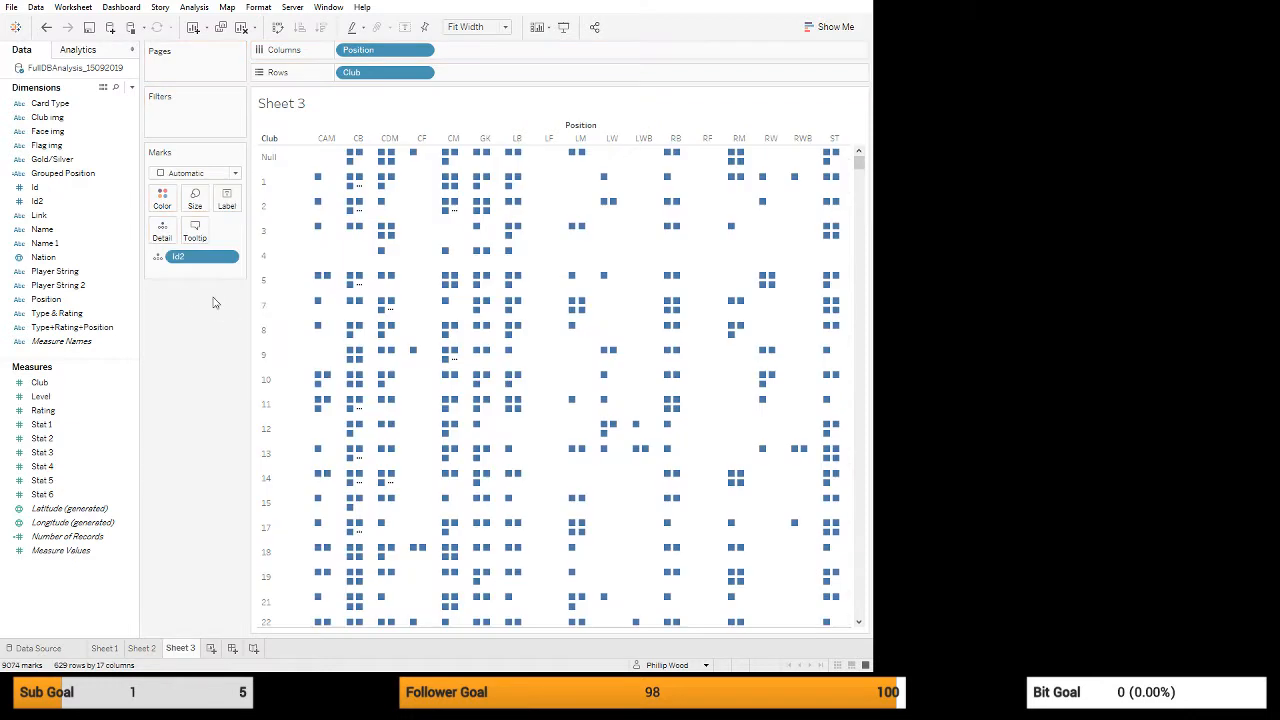
click(158, 259)
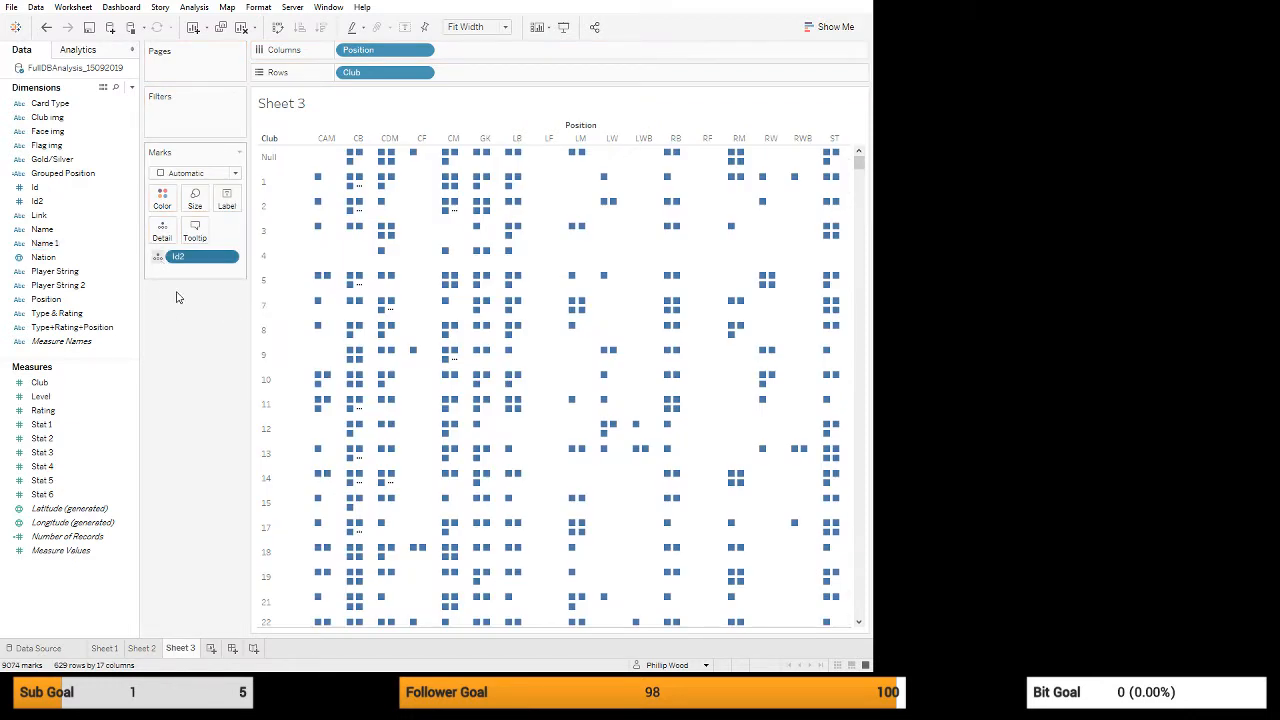
click(177, 294)
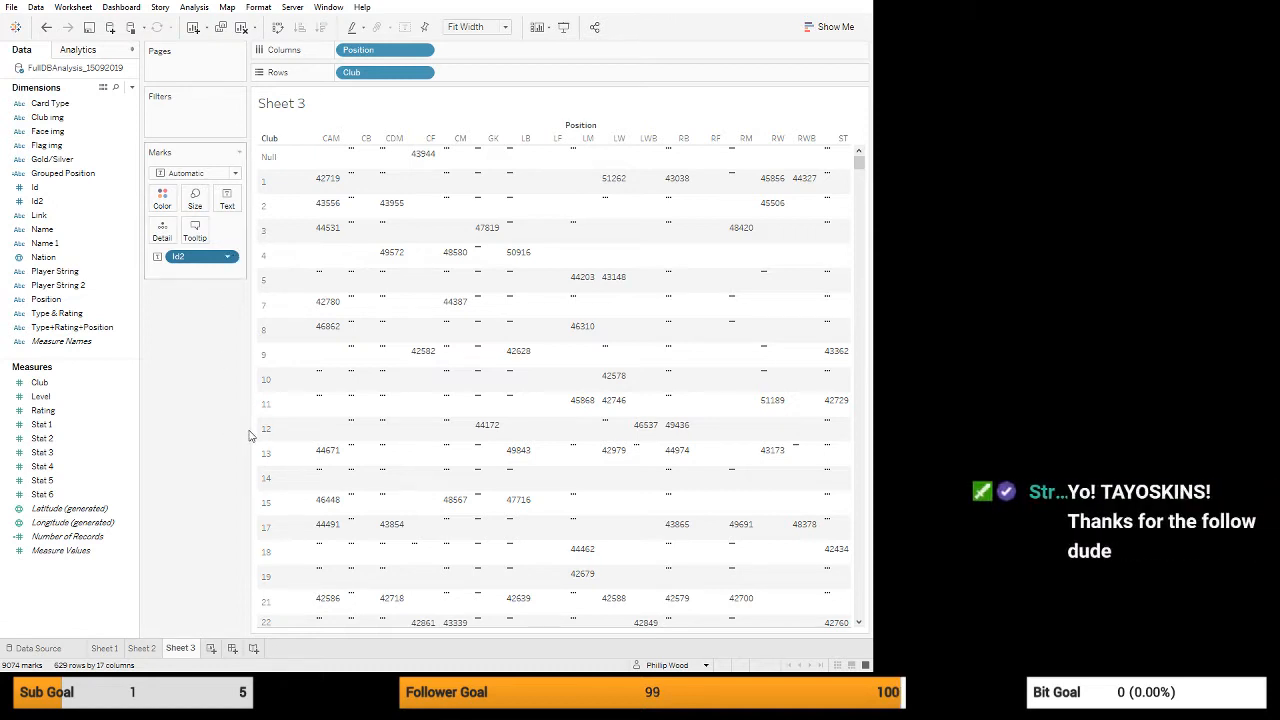
click(317, 481)
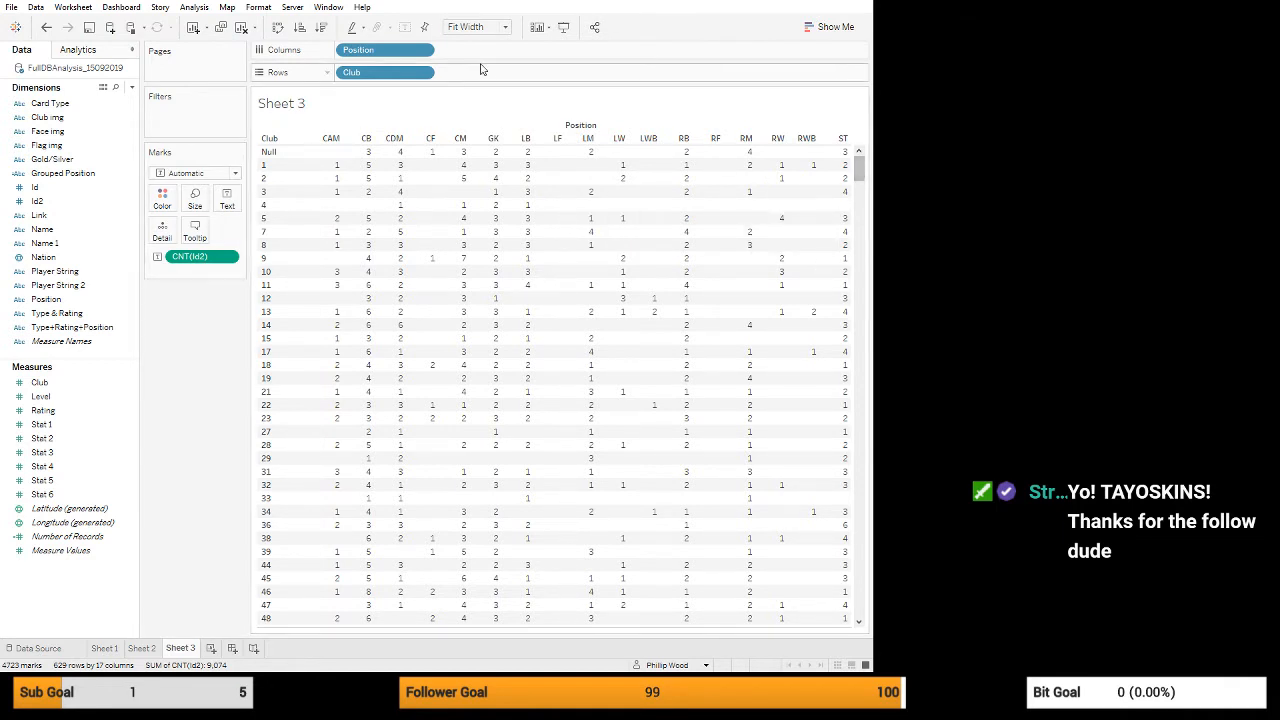
- Replace Position with Grouped Position in columns, sorted manually from GK through defence, midfield and wide positions to ST
drag(385, 50, 123, 293)
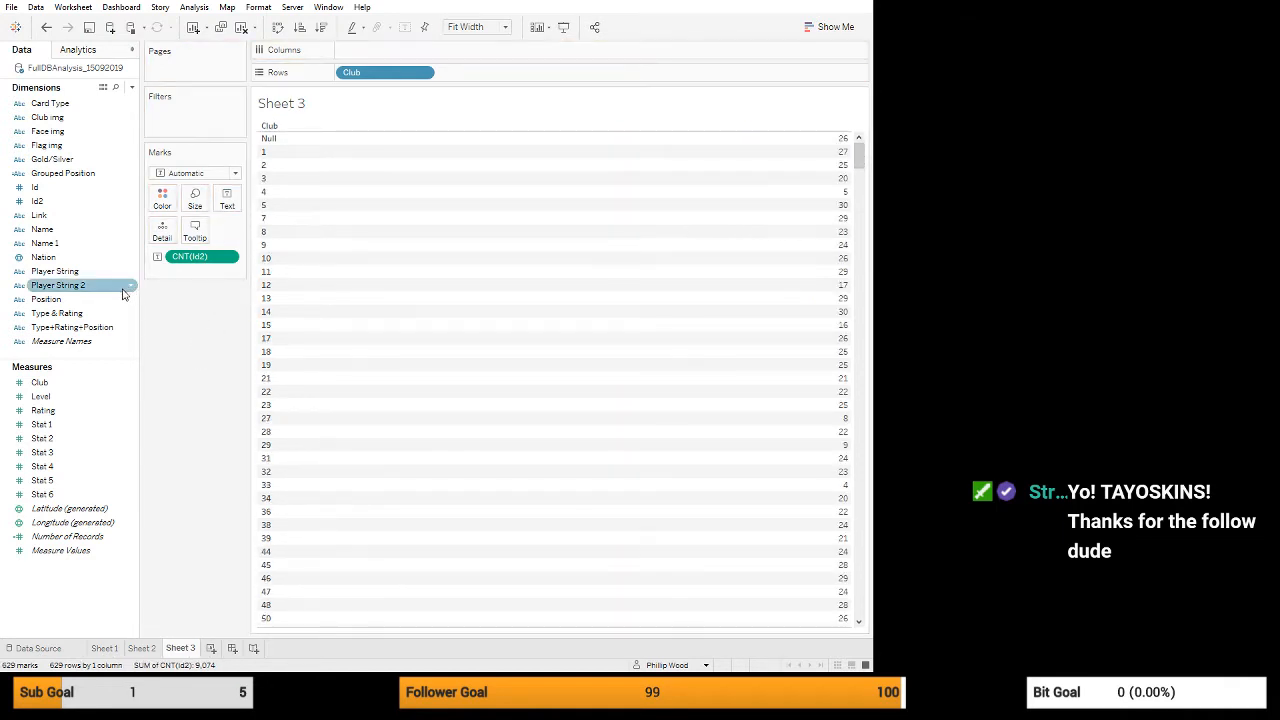
drag(125, 173, 415, 51)
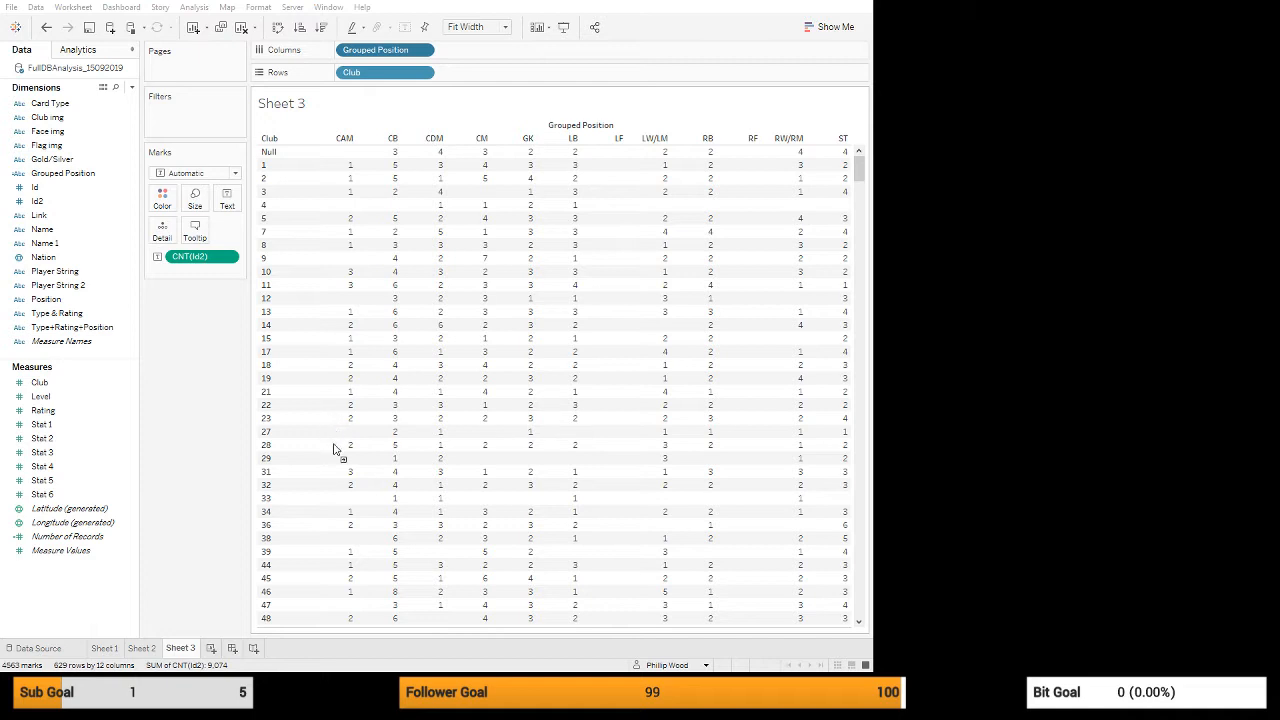
click(468, 472)
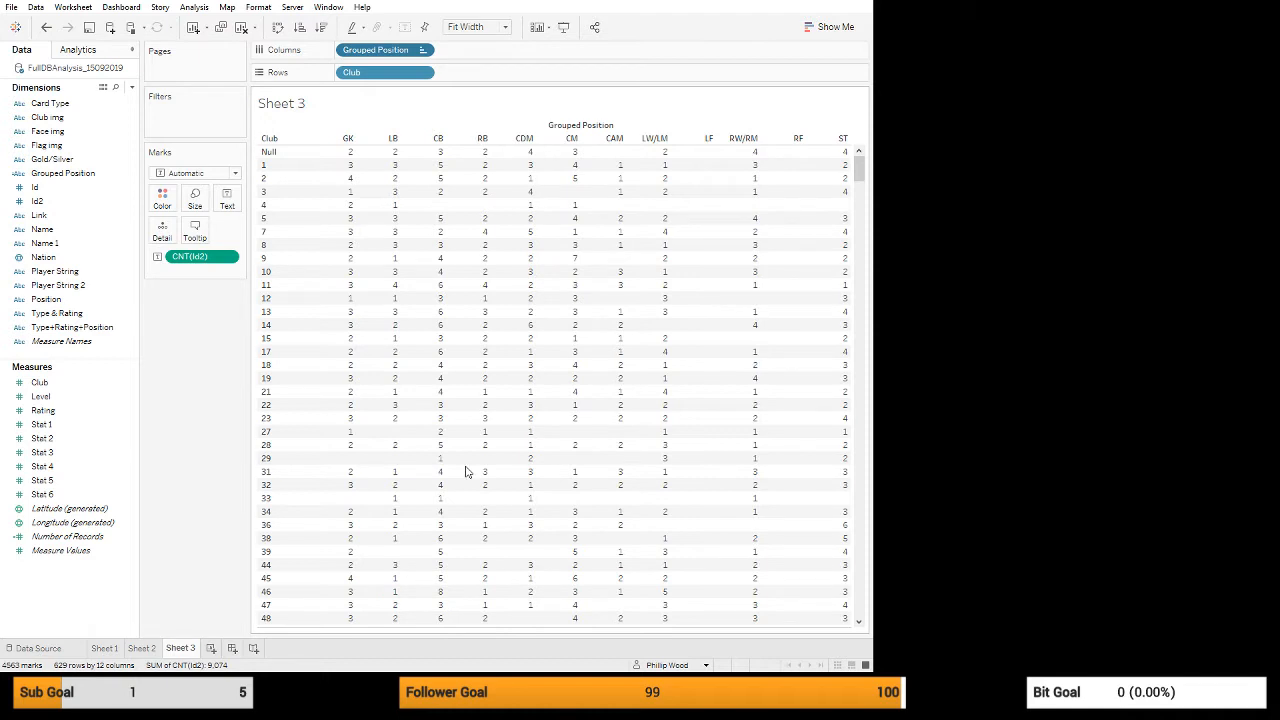
- Regroup Grouped Position into LW/LM/LF and RW/RM/RF, and sort both wide groups between CAM and ST
click(128, 174)
right_click(178, 259)
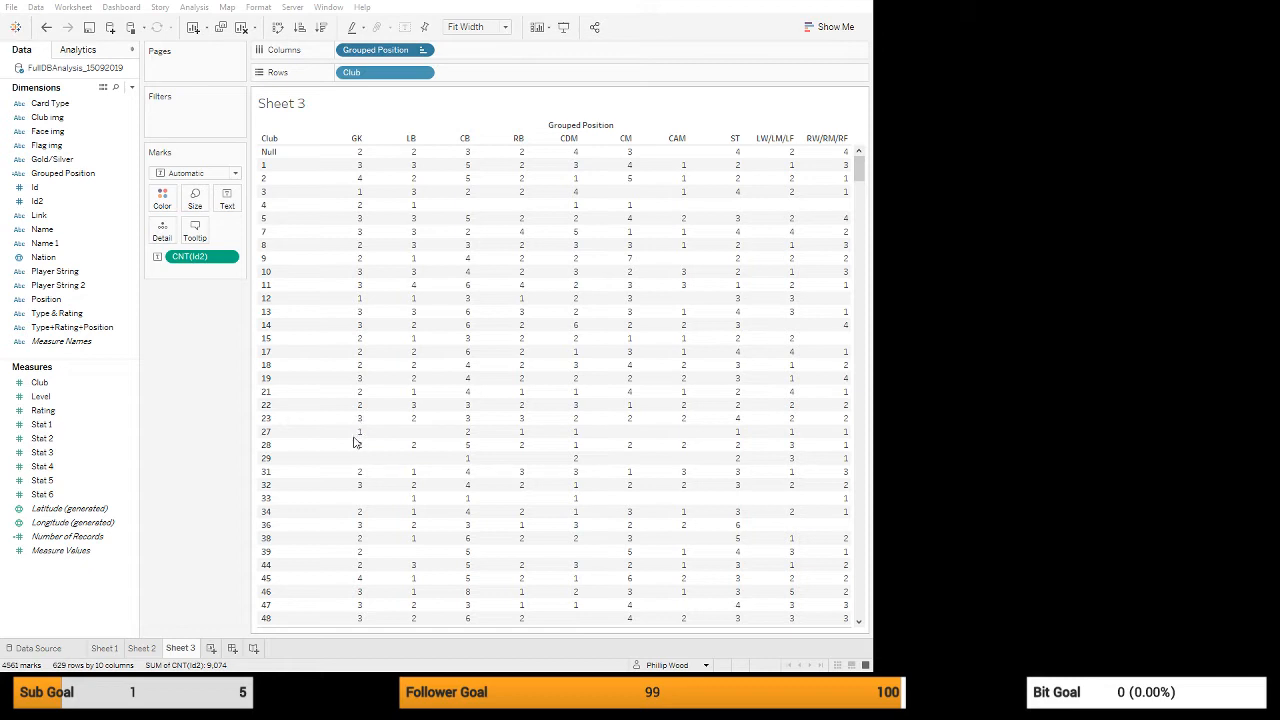
click(463, 474)
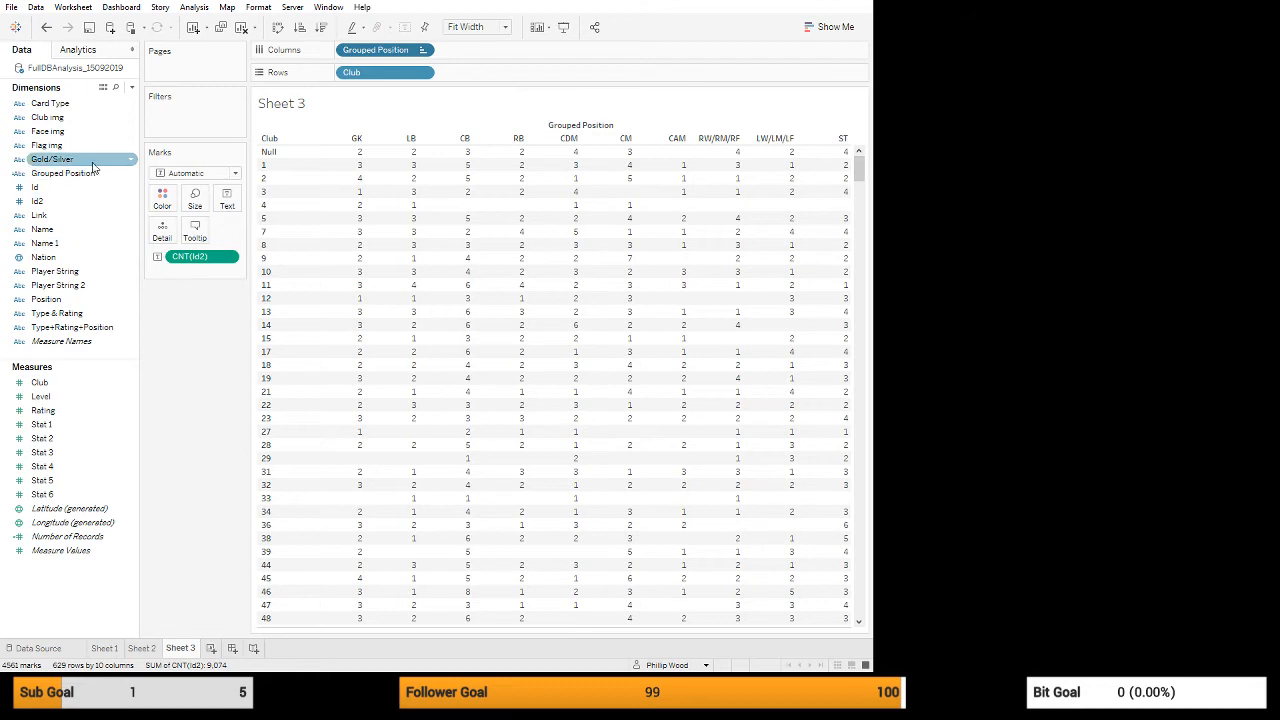
- Split the table by Gold/Silver, filter it to Gold and Silver only, and place that field after Club in rows
drag(92, 163, 352, 53)
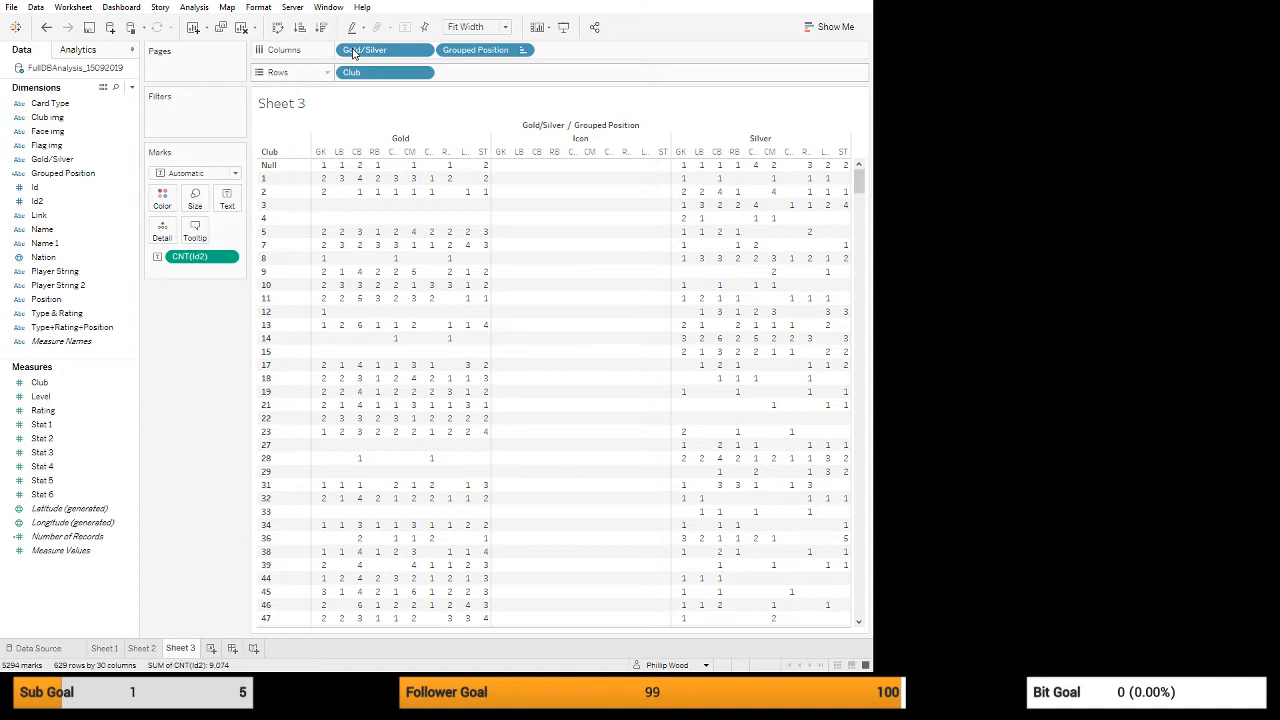
drag(50, 159, 207, 125)
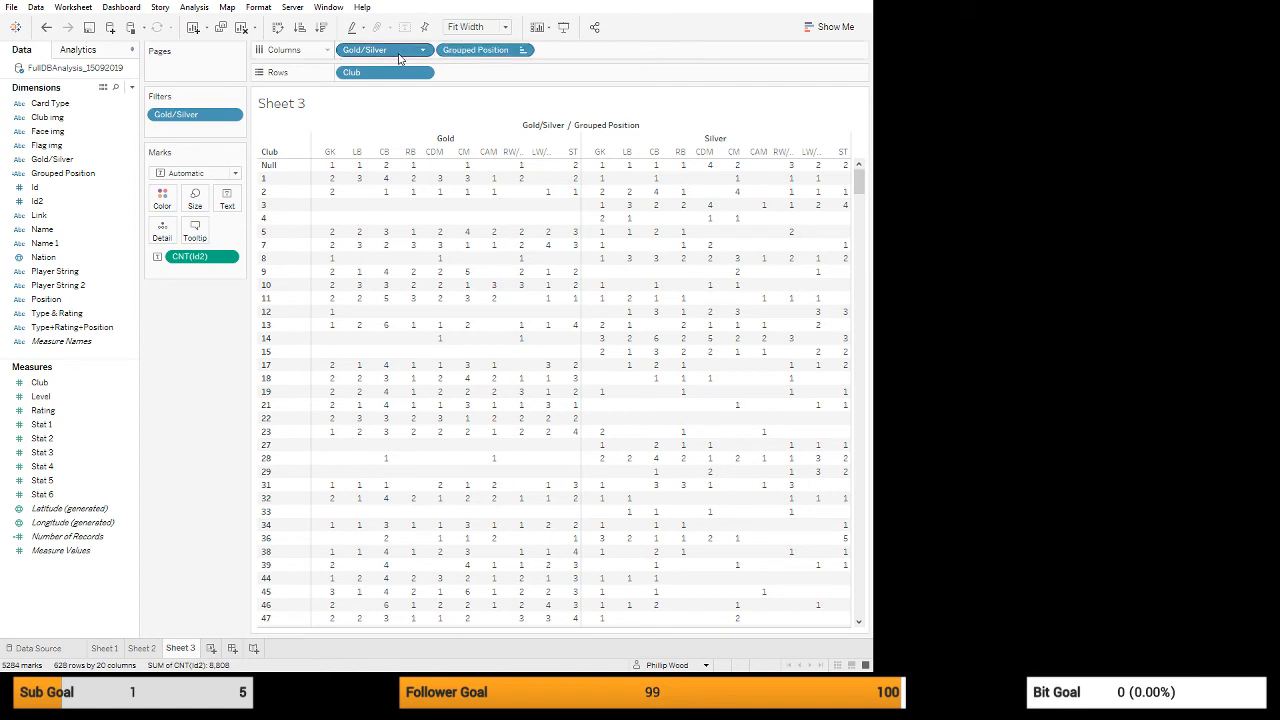
drag(365, 50, 594, 77)
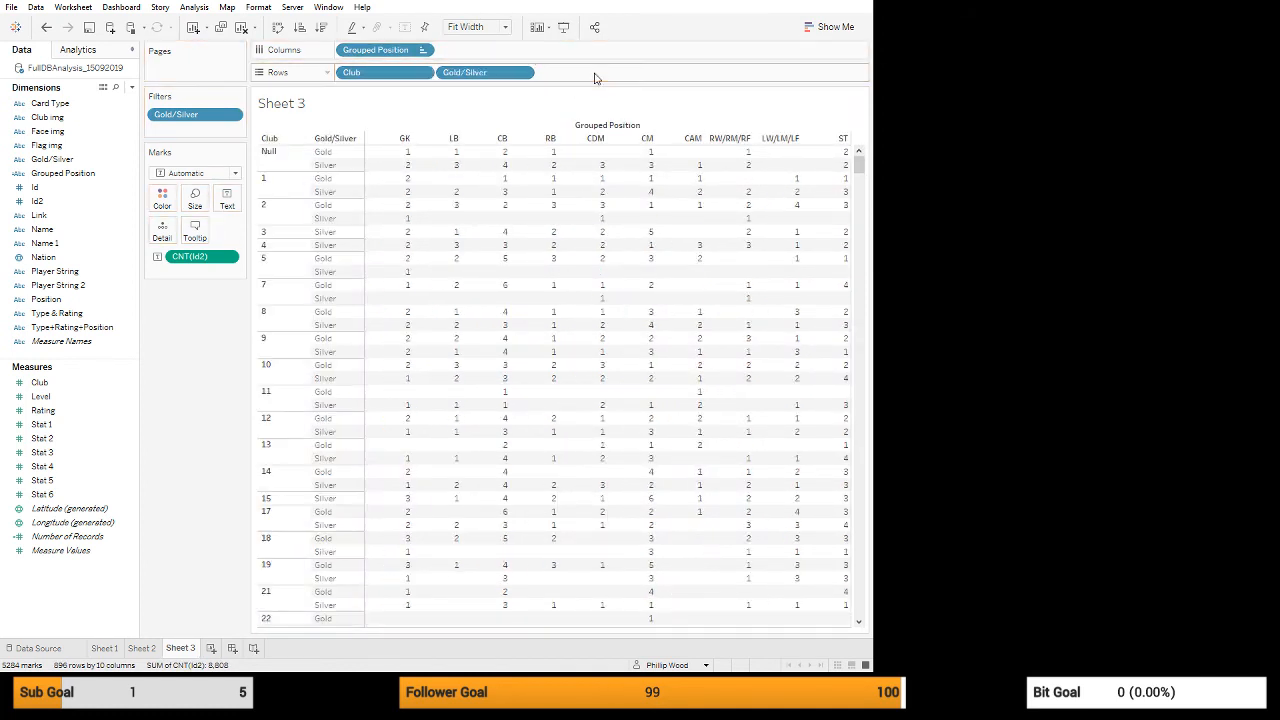